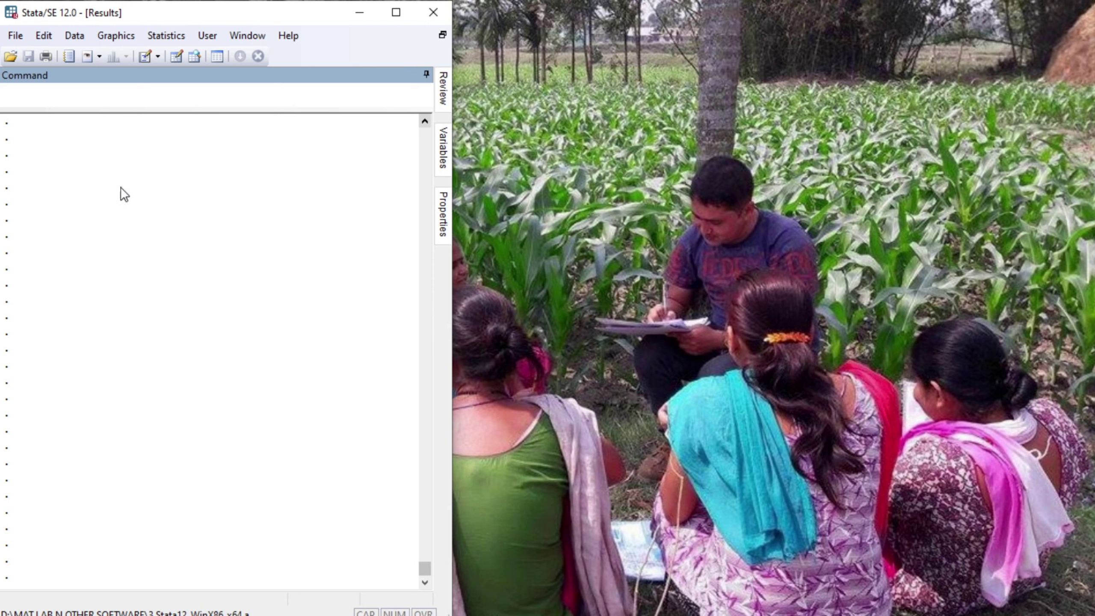
Step: Open the Data Editor in edit mode, and open the Do-file Editor with the 25 duplicatesMemoryLookfor do-file
left_click(98, 155)
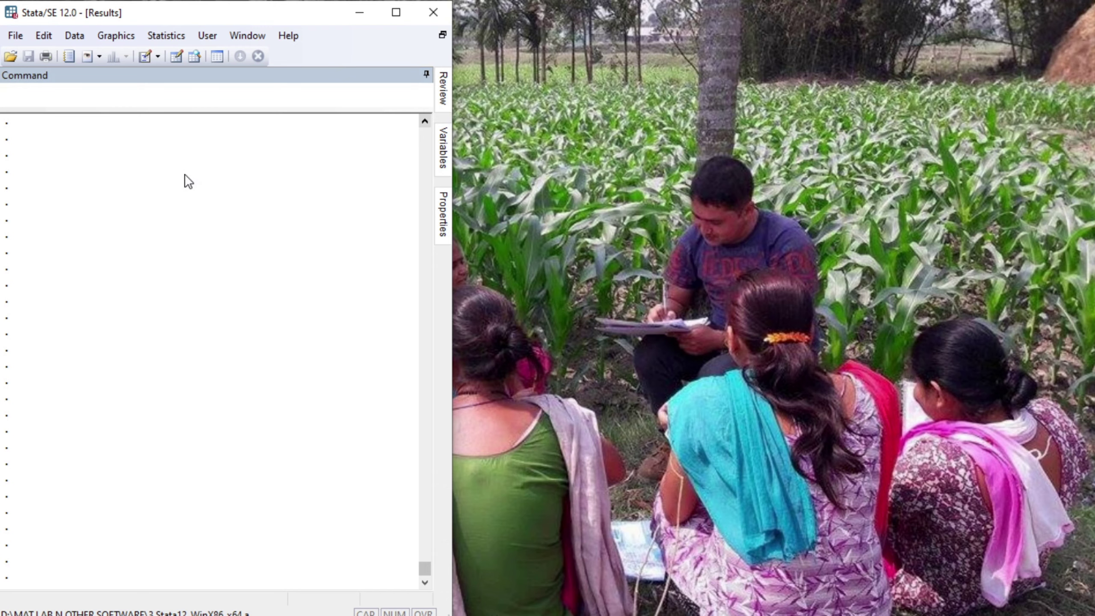
key("ctrl+8")
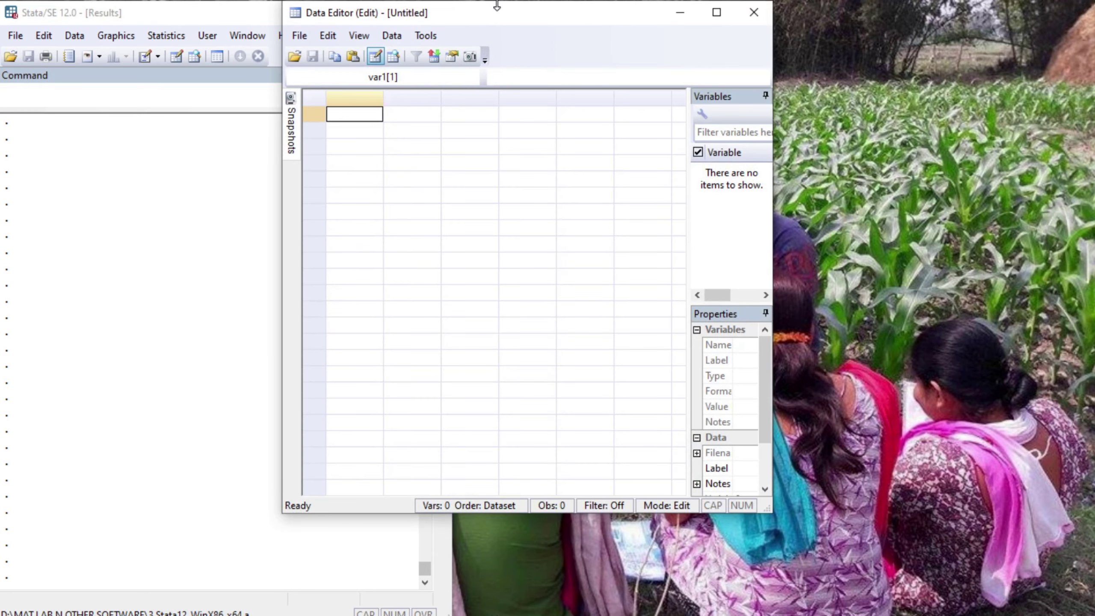
left_click(199, 205)
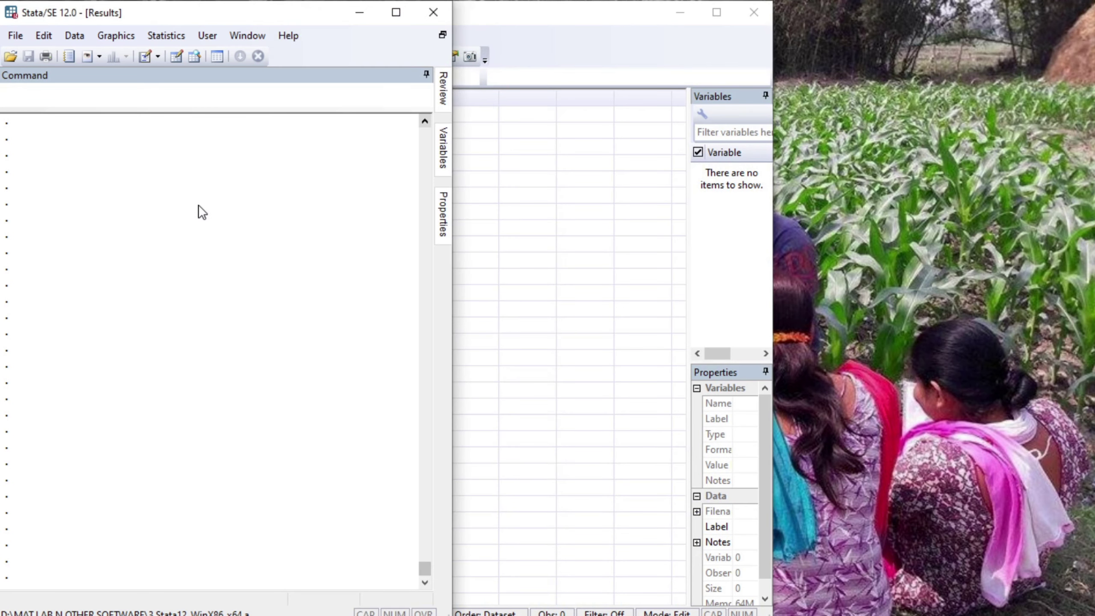
key("ctrl+9")
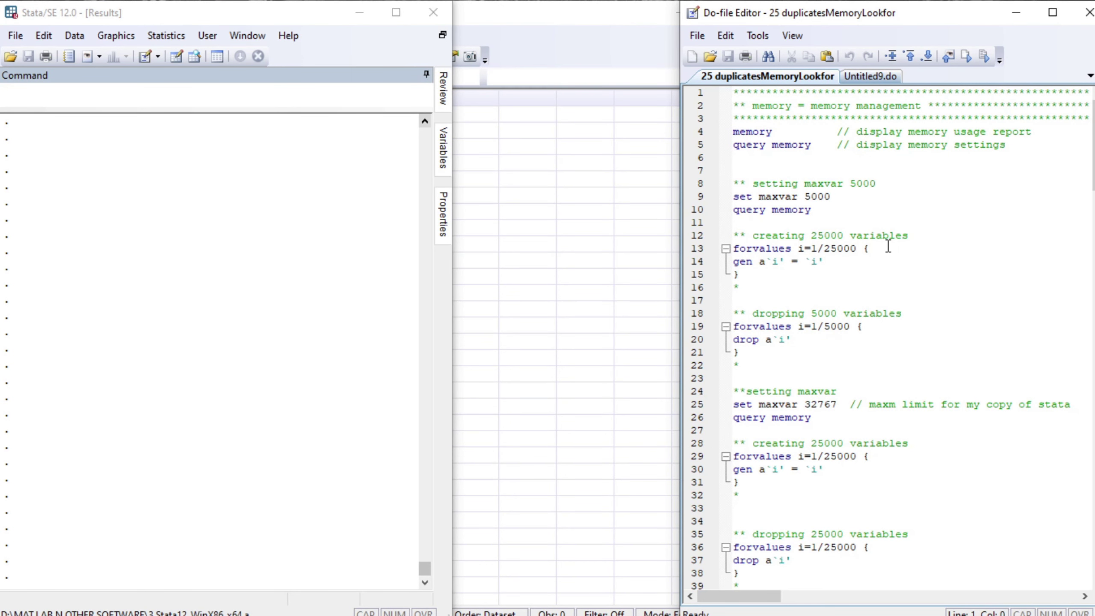
Step: Run the memory and query memory commands on lines 4 and 5 of the do-file to display memory usage and settings
left_click(737, 132)
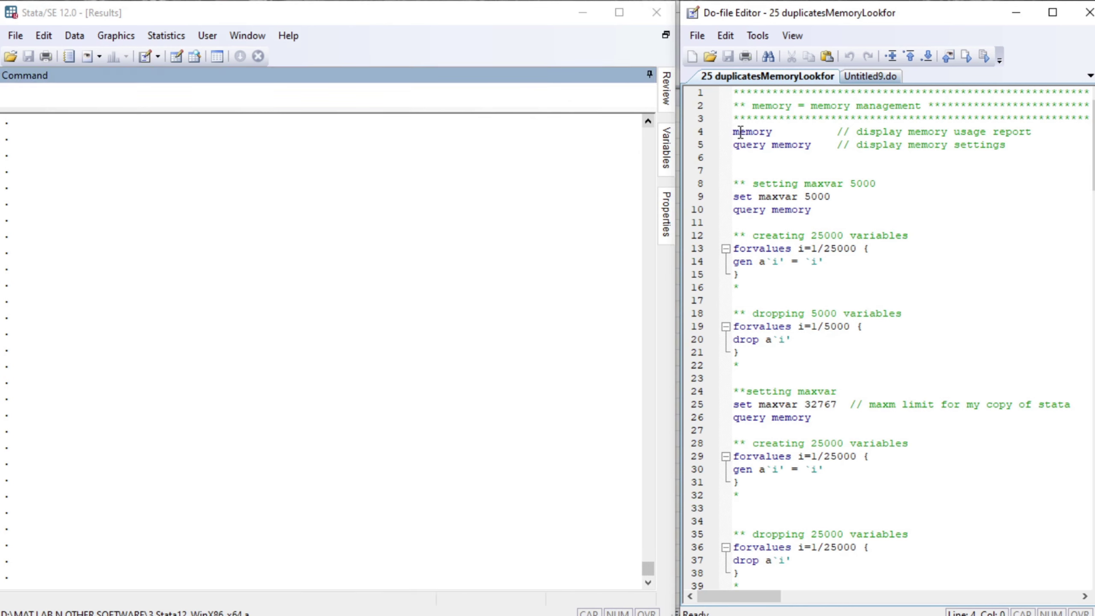
key("shift+End")
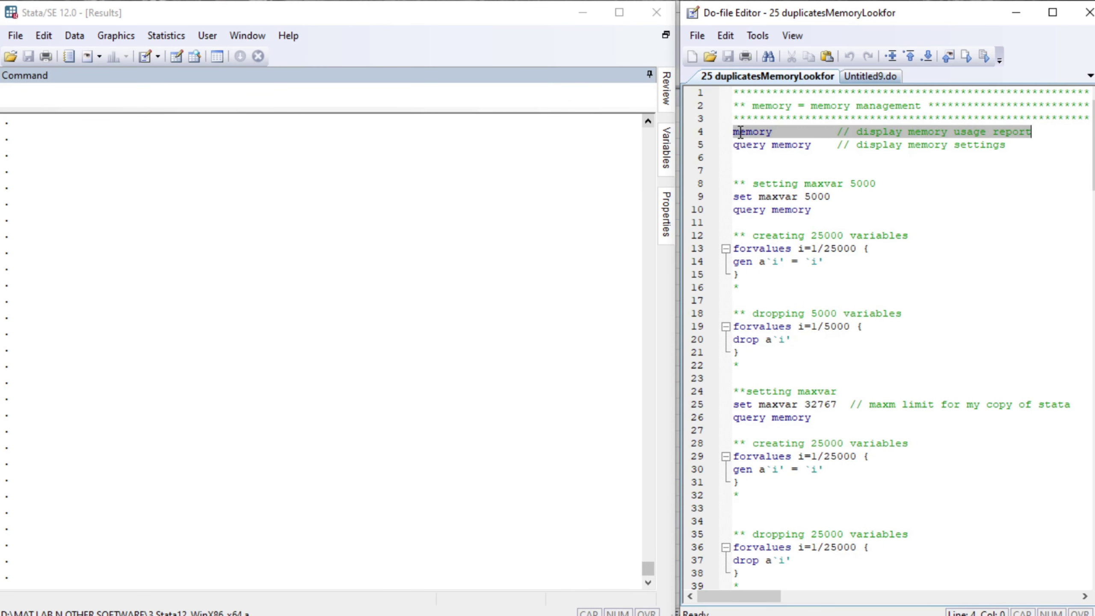
key("ctrl+d")
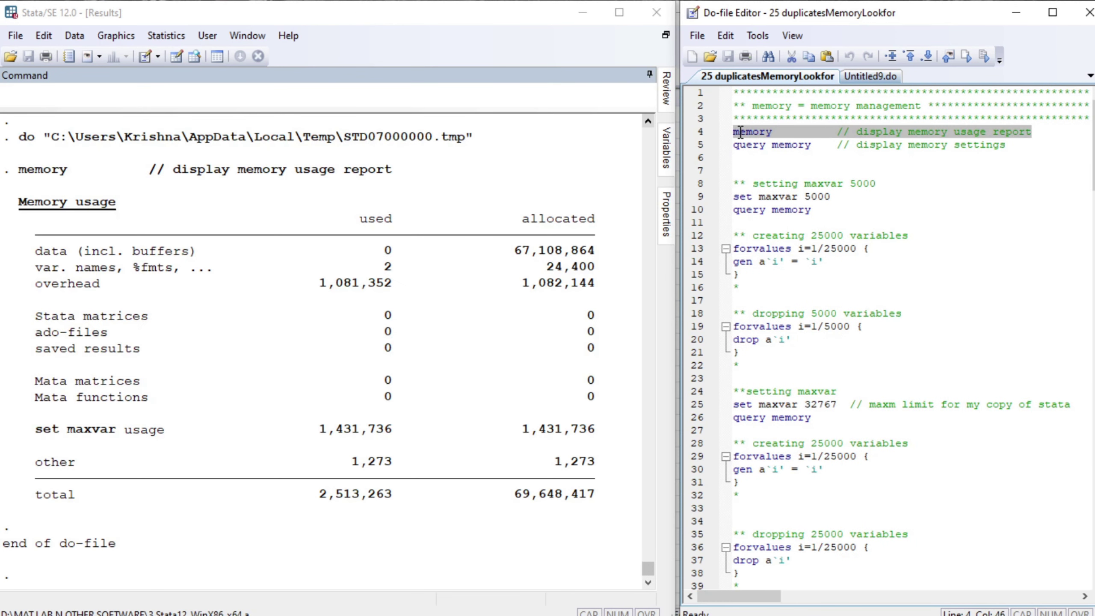
key("Home")
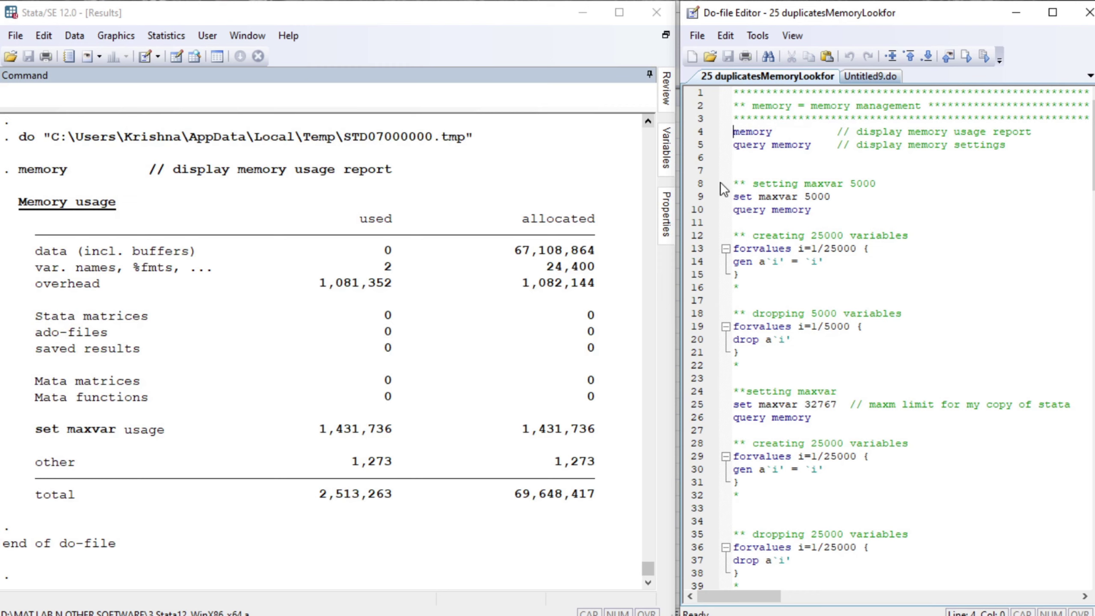
left_click(749, 151)
key("shift+End")
key("ctrl+d")
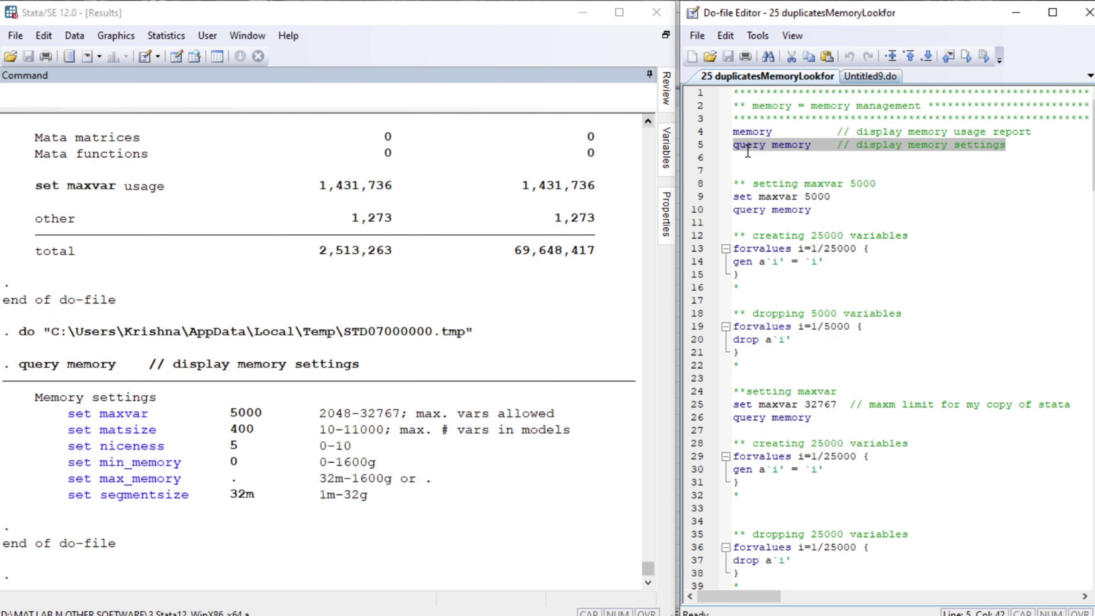
Step: Run set maxvar 5000 from the do-file, and display the memory settings with the query memory command below it
left_click(734, 197)
key("shift+End")
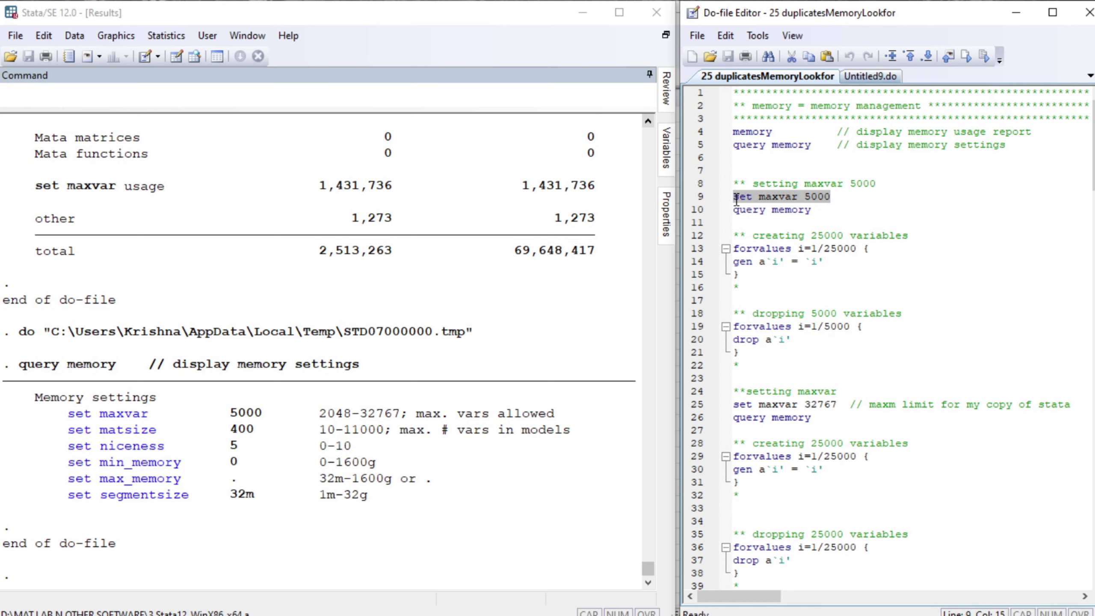
key("ctrl+d")
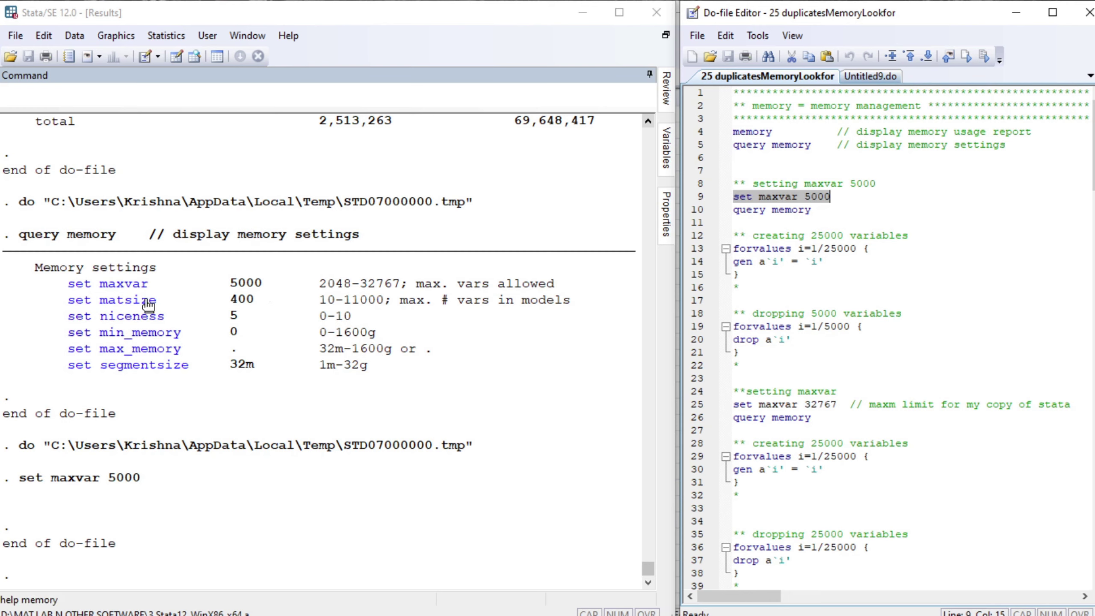
left_click(745, 211)
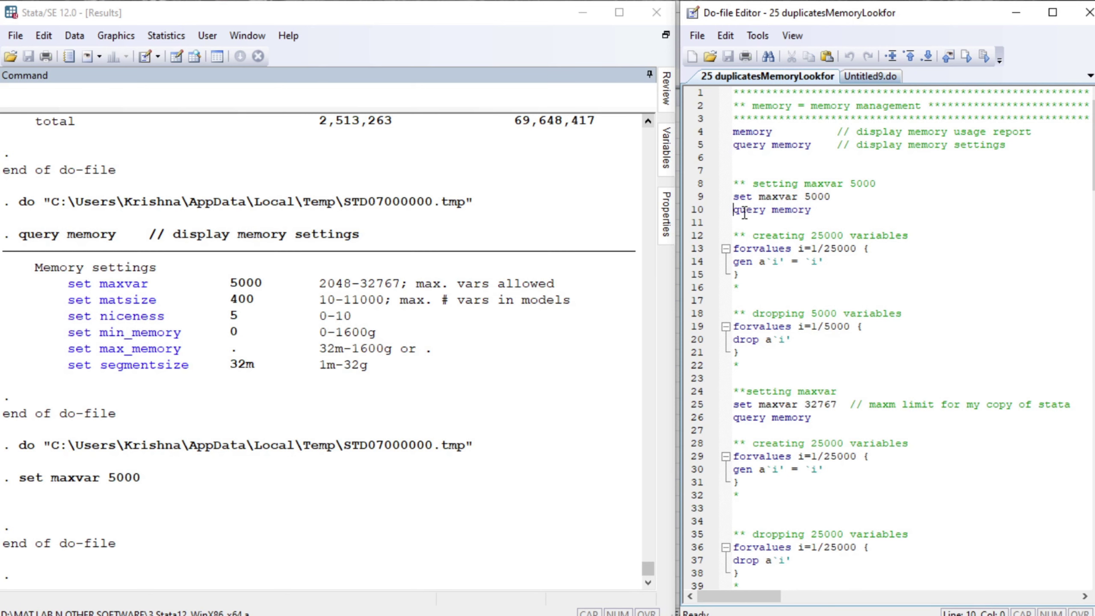
key("shift+End")
key("ctrl+d")
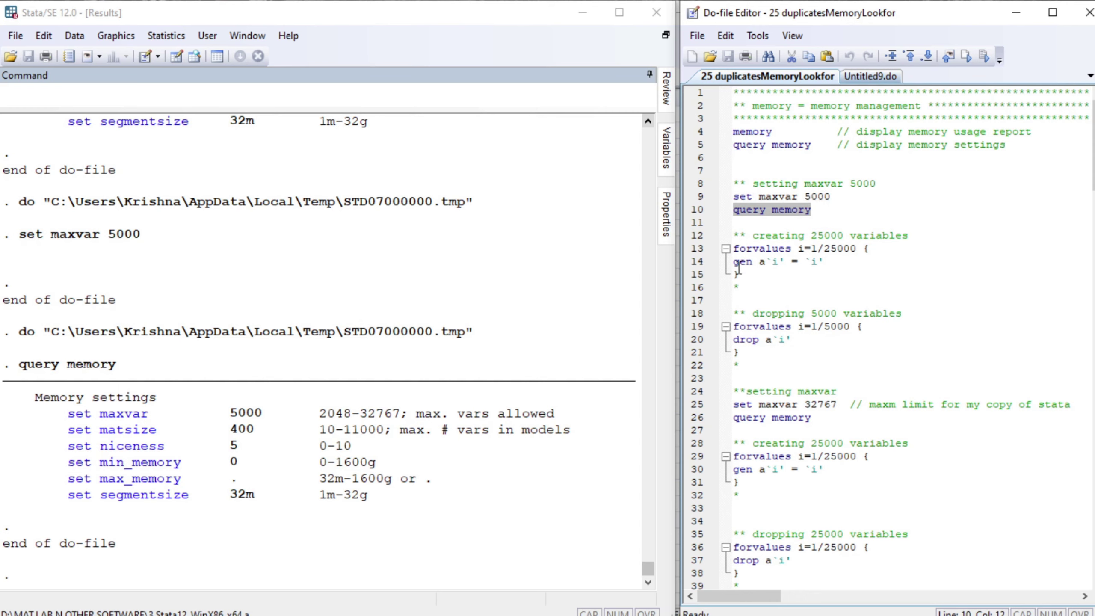
Step: Try to create 25000 variables by running the forvalues i=1/25000 loop on lines 13 to 15
left_click(746, 250)
key("Left")
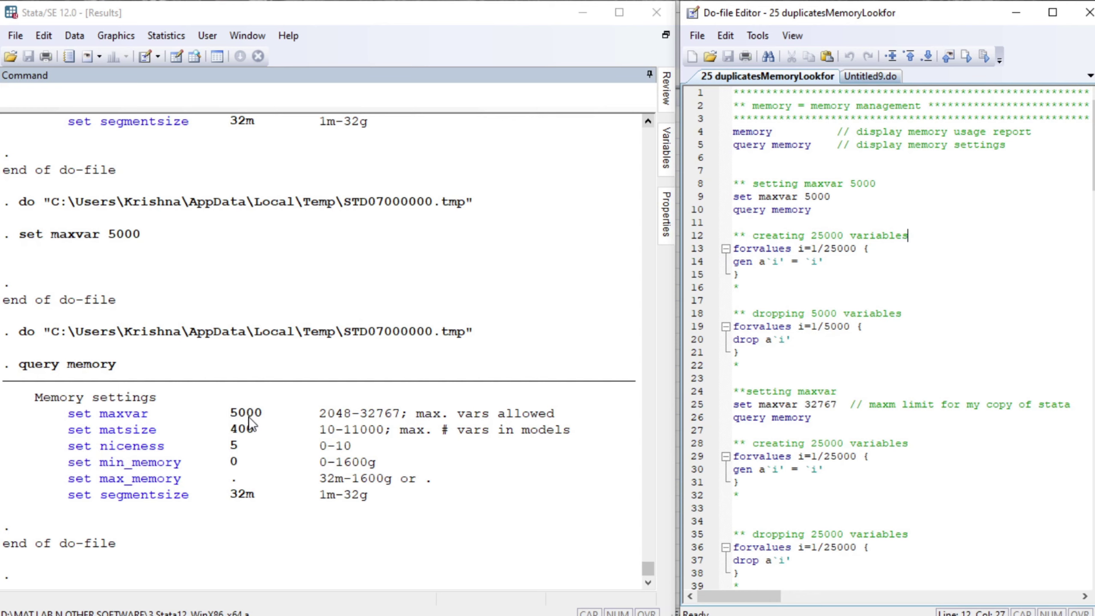
left_click(737, 249)
key("shift+Down")
key("shift+Down")
key("shift+Down")
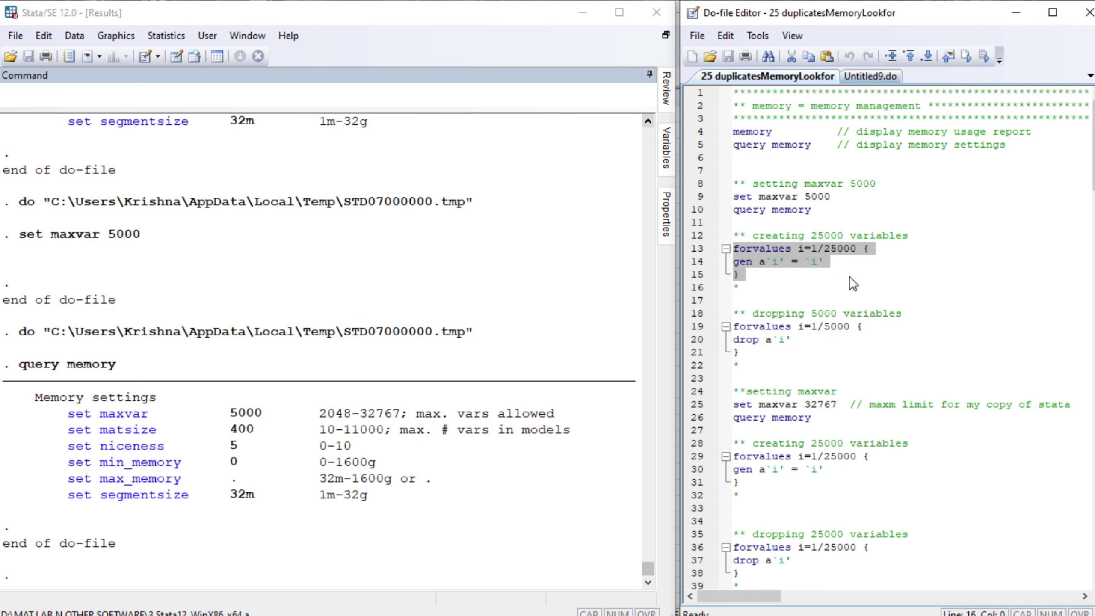
key("ctrl+d")
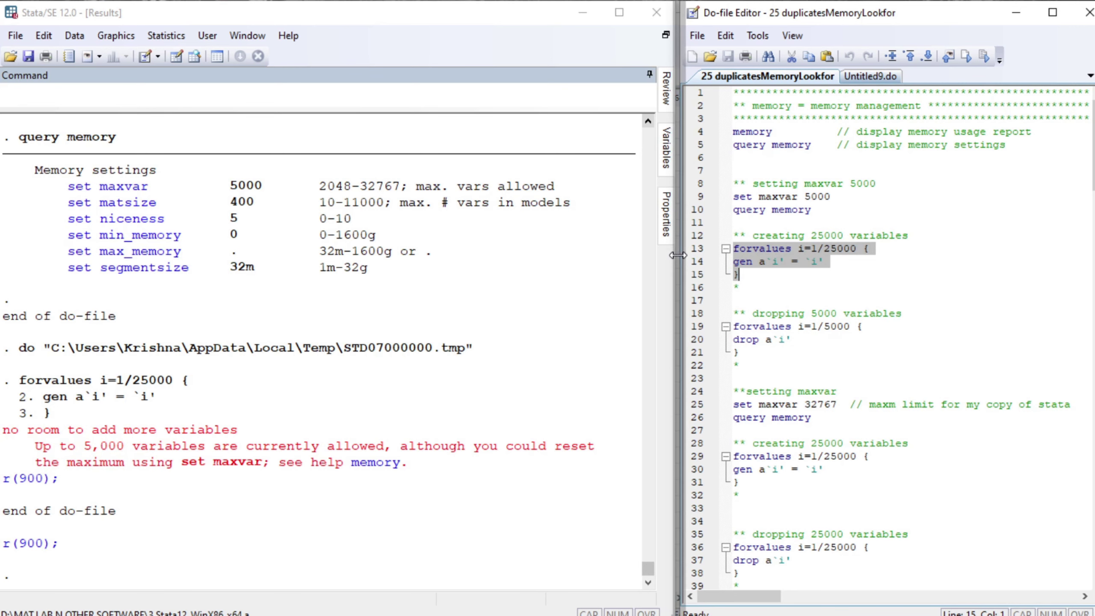
Step: Rearrange the windows to expose the Data Editor, and examine the last and first variables in the dataset
left_click_drag(546, 264, 759, 252)
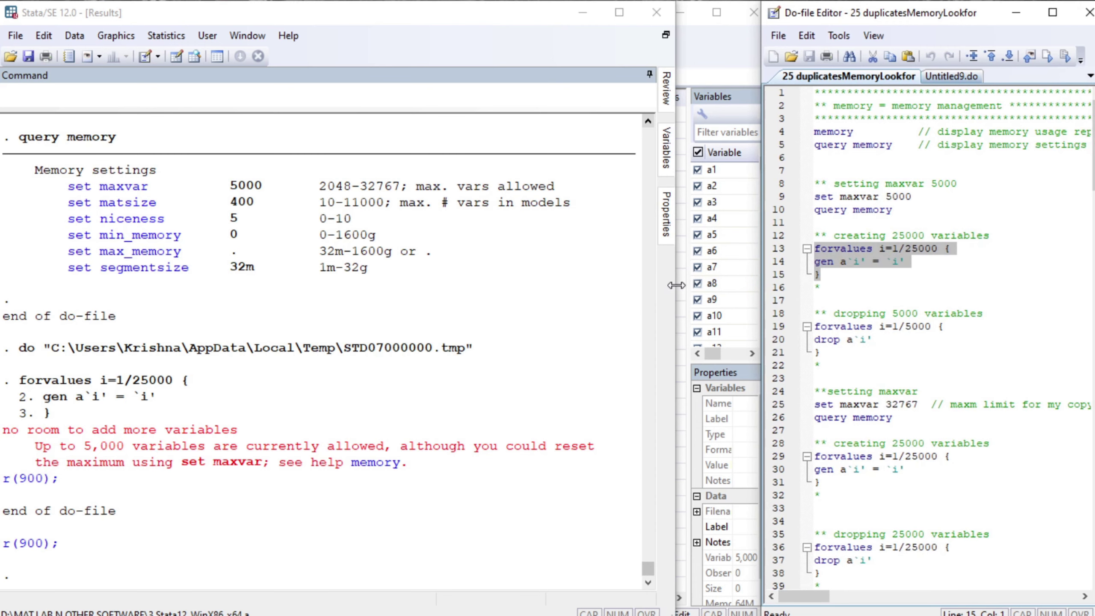
left_click_drag(675, 288, 525, 297)
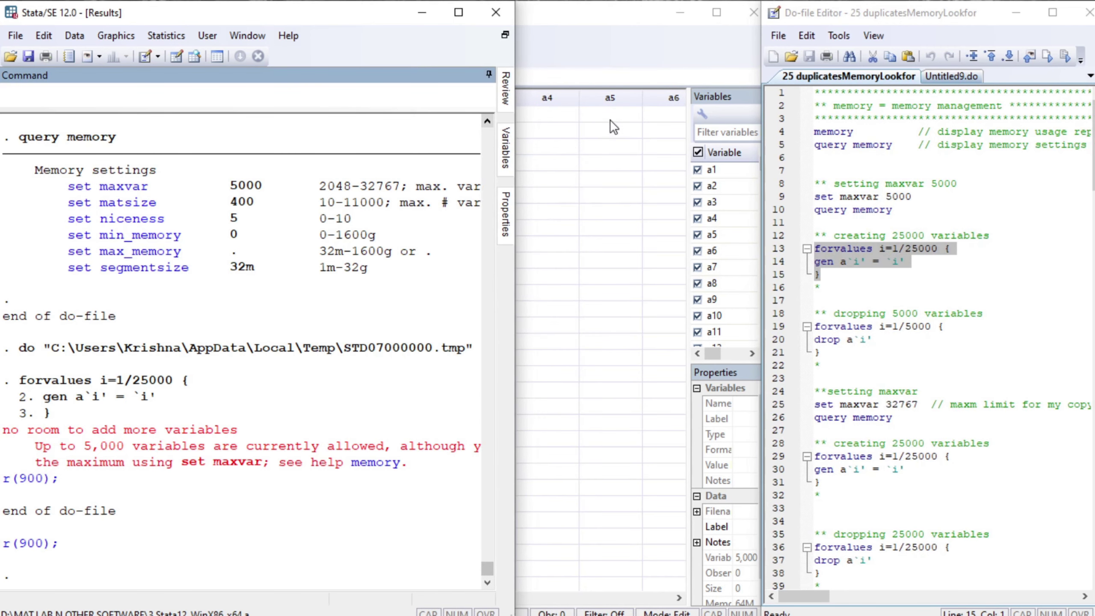
left_click(611, 119)
key("ctrl+Right")
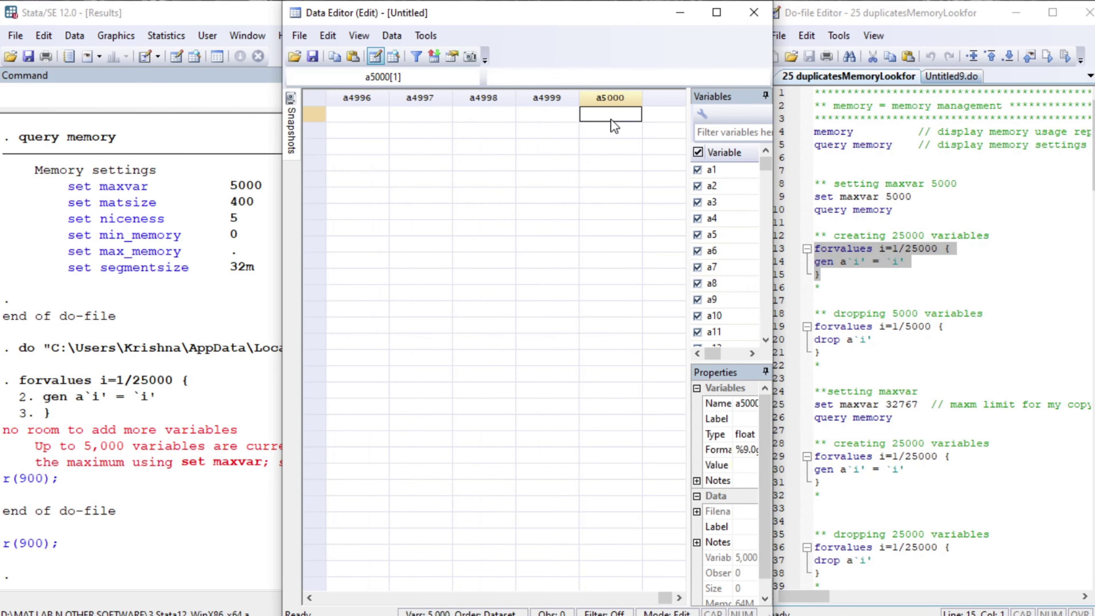
key("ctrl+Left")
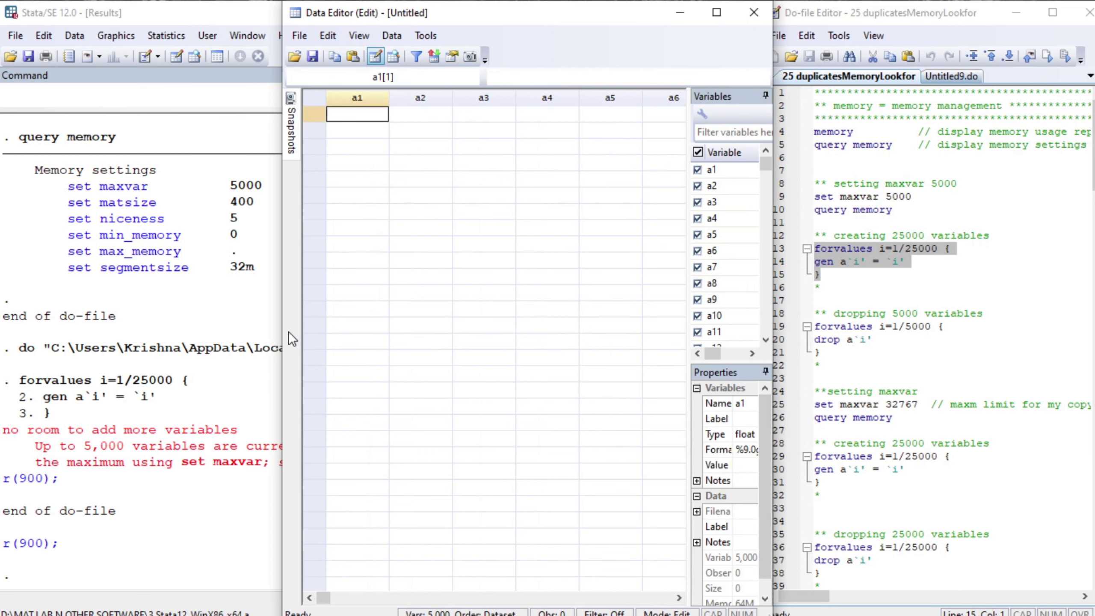
left_click(231, 510)
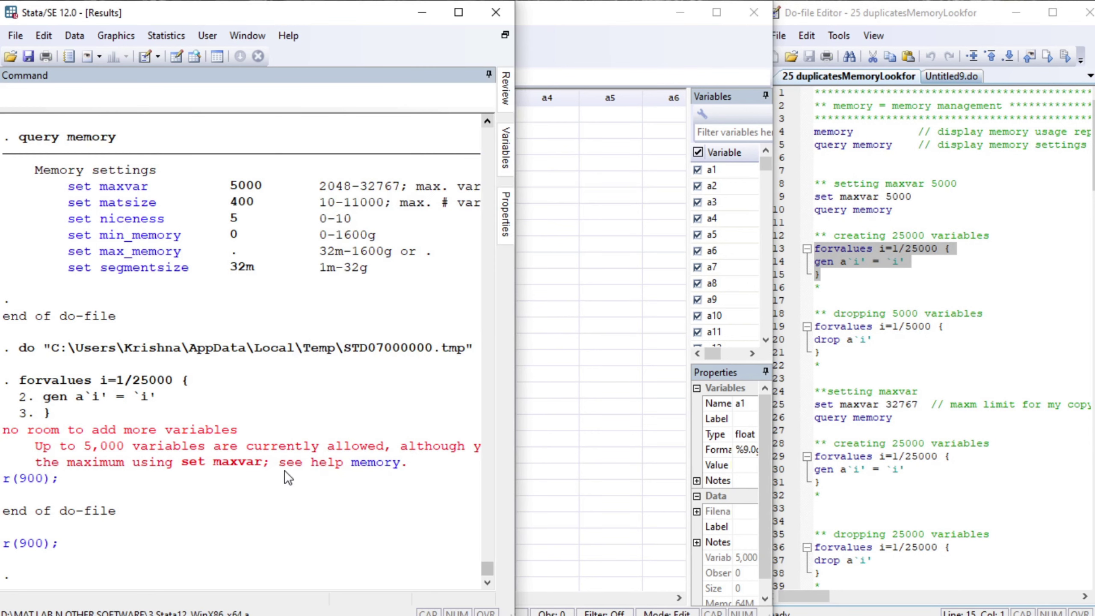
Step: Widen the Do-file Editor and run the forvalues i=1/5000 loop that drops the variables, checking the dataset in the Data Editor
left_click(821, 353)
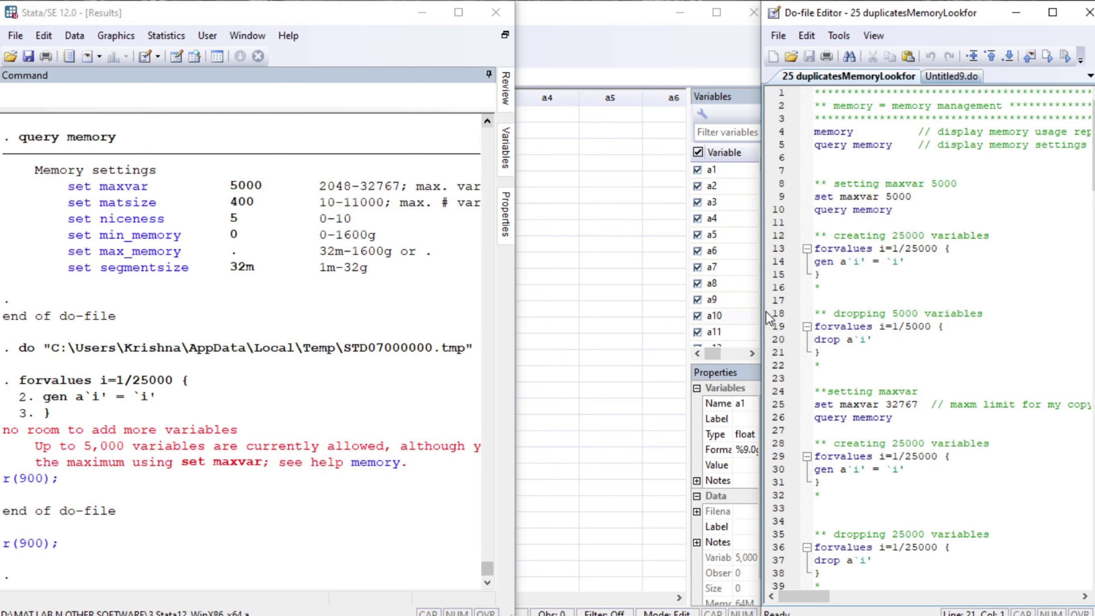
left_click_drag(762, 310, 537, 338)
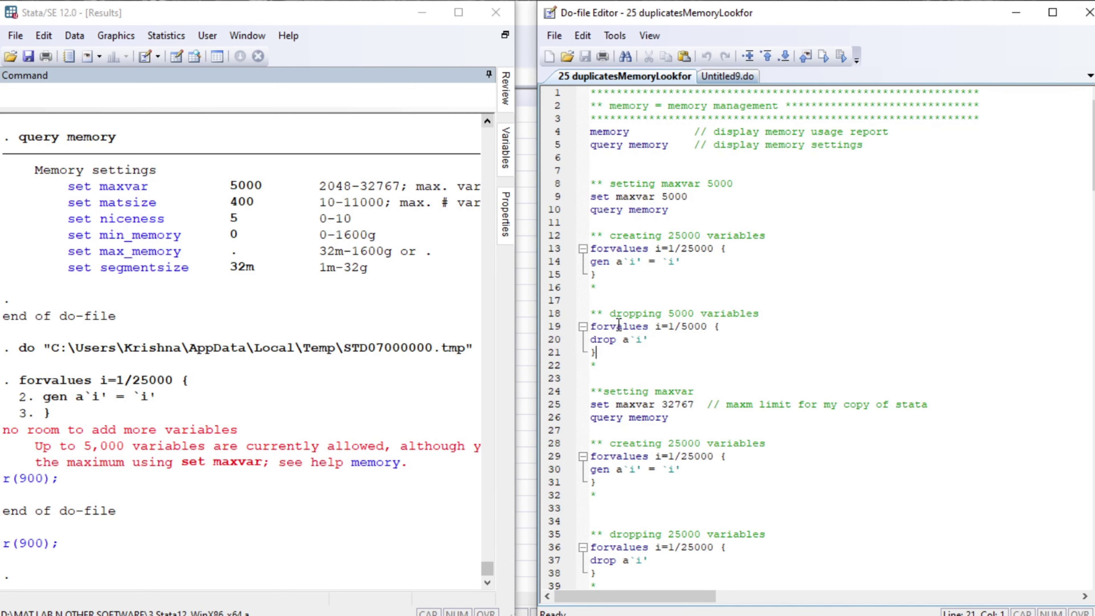
left_click(601, 290)
key("Down")
key("Down")
key("Down")
key("shift+Down")
key("shift+Down")
key("shift+Down")
key("shift+Down")
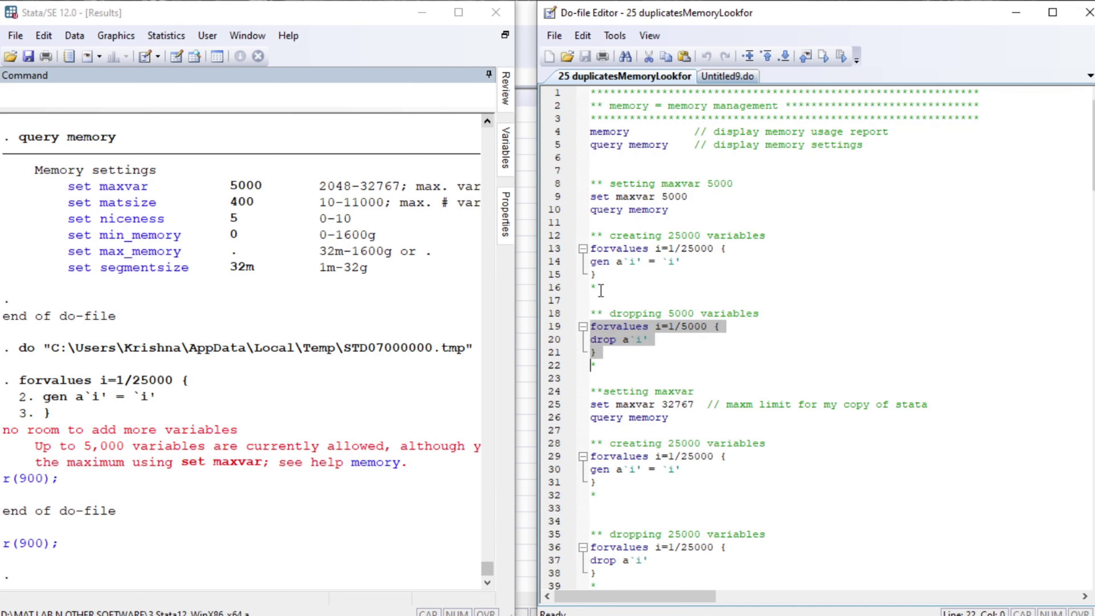
key("ctrl+d")
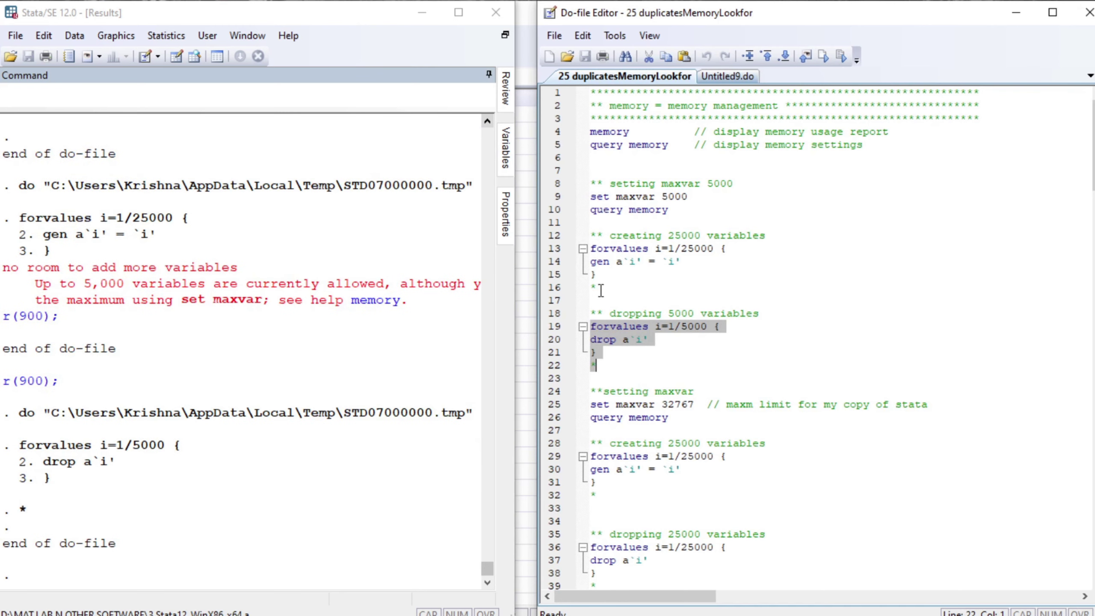
key("ctrl+8")
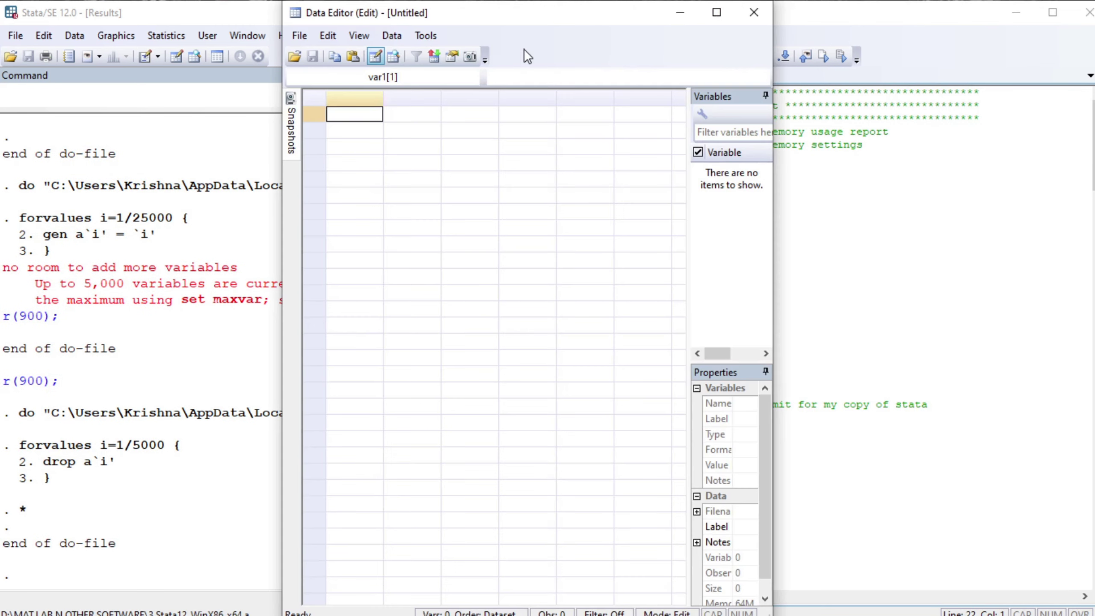
left_click(221, 204)
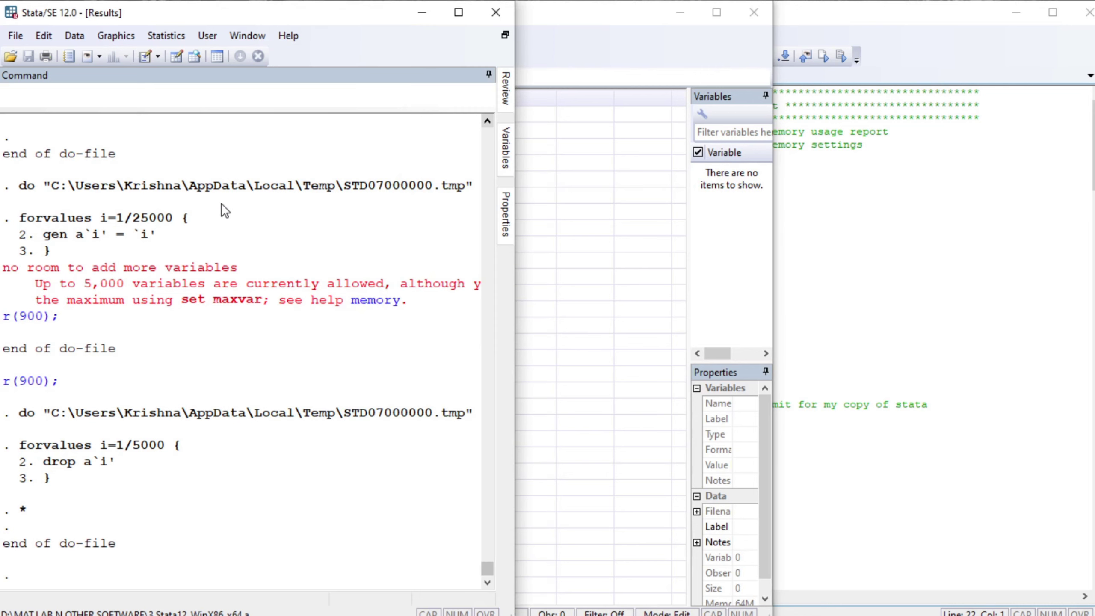
Step: Run set maxvar 32767 on line 25 of the do-file, and display the memory settings with query memory on line 26
left_click(865, 292)
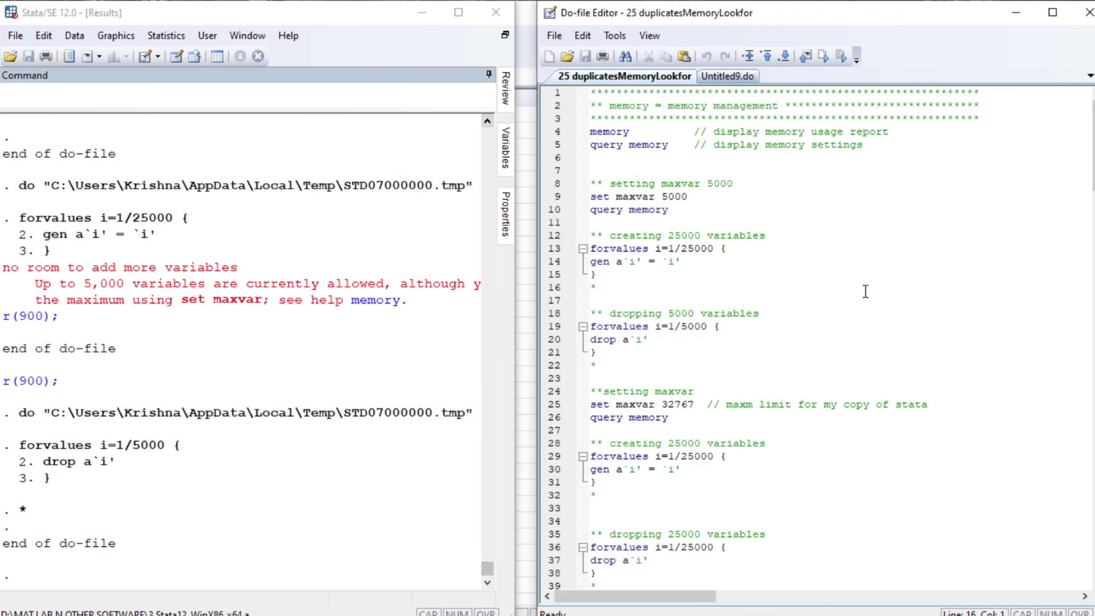
key("Down")
key("Down")
key("shift+Right")
key("shift+Right")
key("shift+Right")
key("shift+Right")
key("shift+Right")
key("shift+Right")
key("shift+Right")
key("shift+Right")
key("shift+Right")
key("shift+Right")
key("shift+Right")
key("shift+Right")
key("shift+Right")
key("shift+Right")
key("shift+Right")
key("shift+Right")
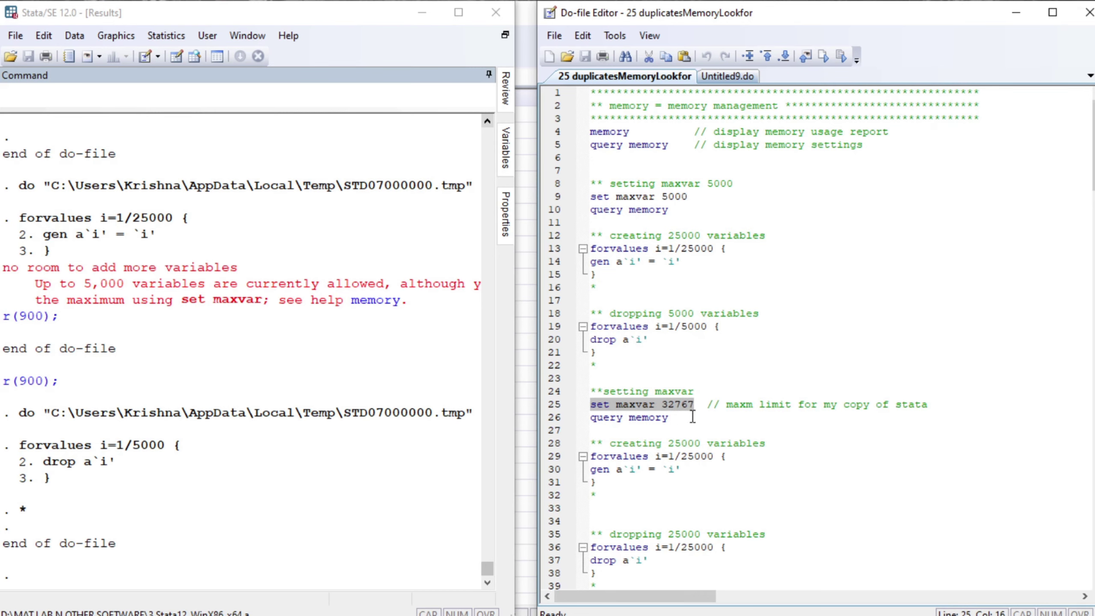
key("ctrl+d")
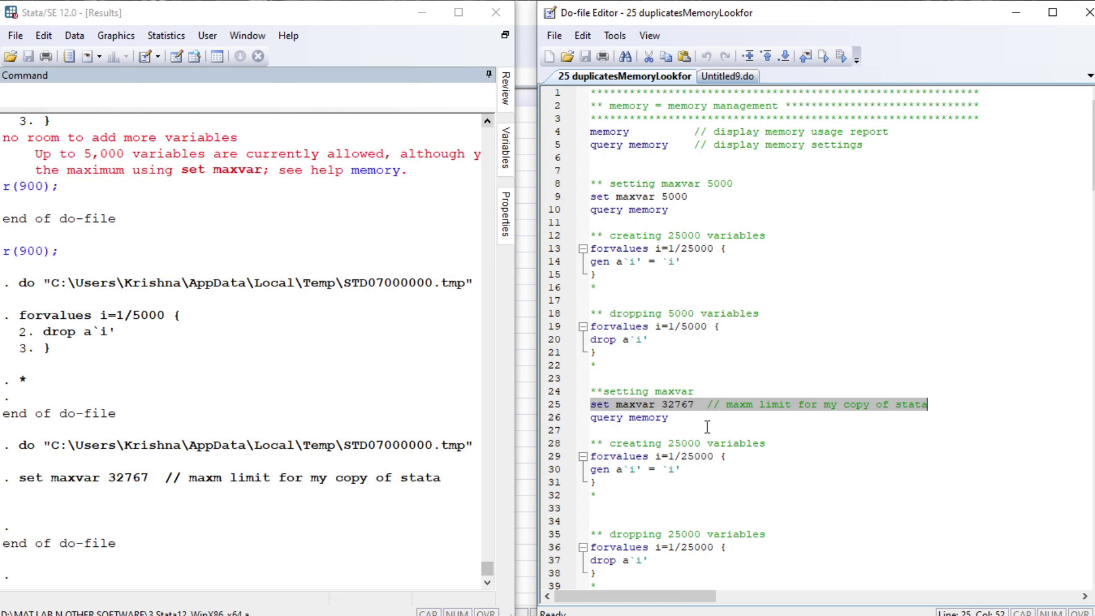
left_click(645, 419)
key("shift+End")
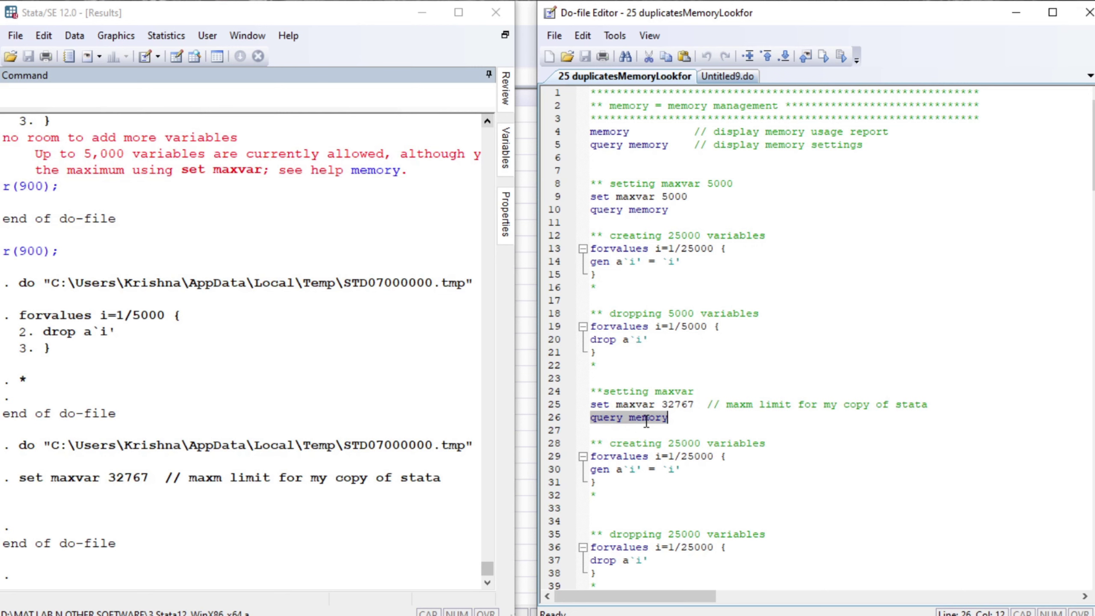
key("ctrl+d")
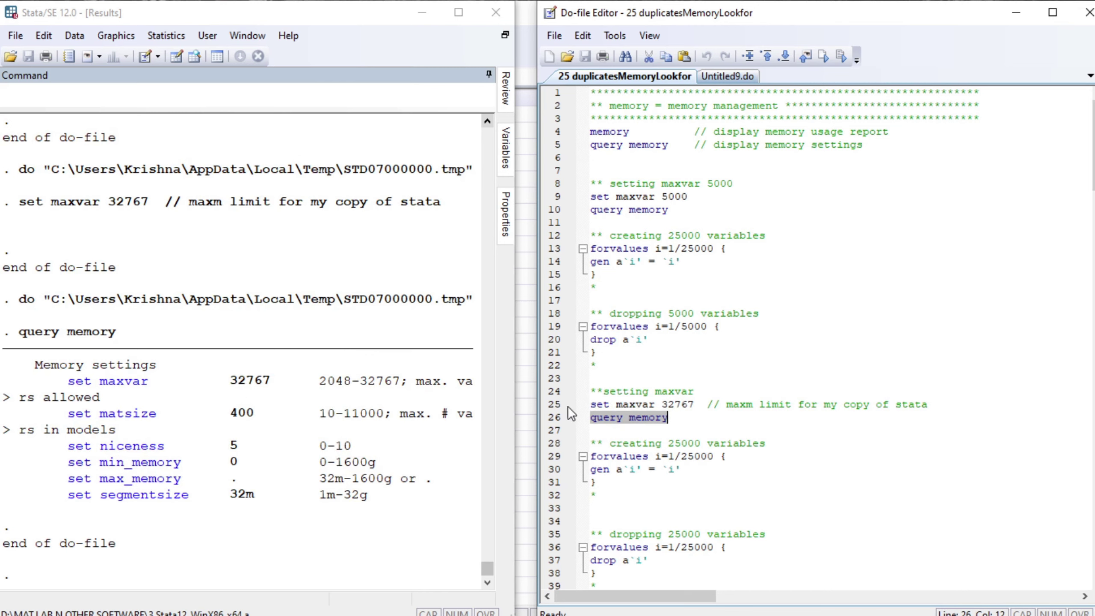
Step: Create 25000 variables by running the loop on lines 29 to 32, and check the last variable in the Data Editor
left_click(633, 486)
key("Up")
key("shift+Down")
key("shift+Down")
key("shift+Down")
key("shift+Down")
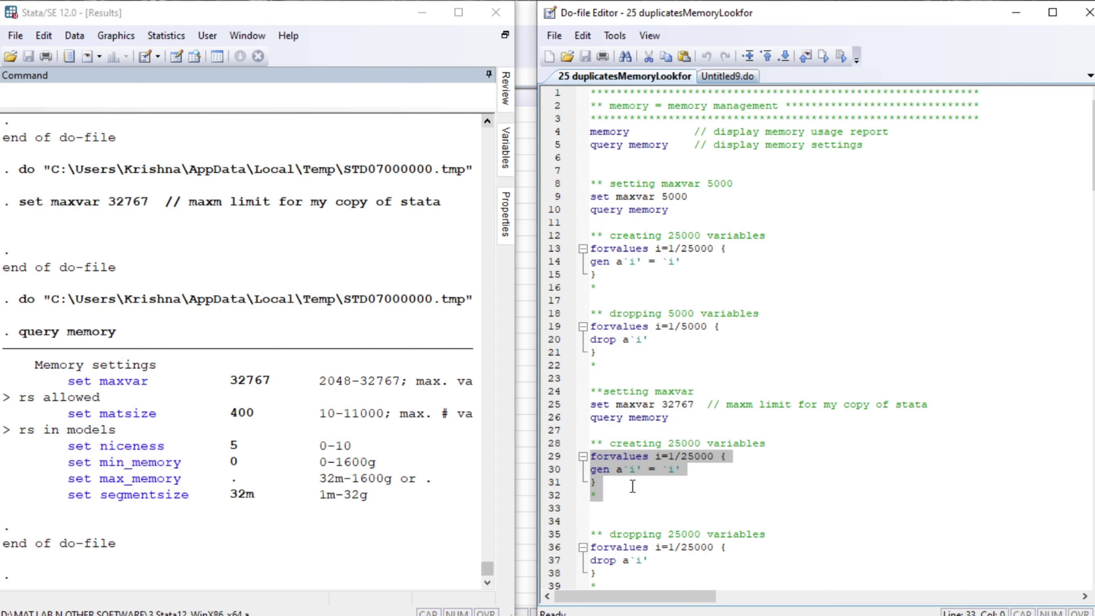
key("ctrl+d")
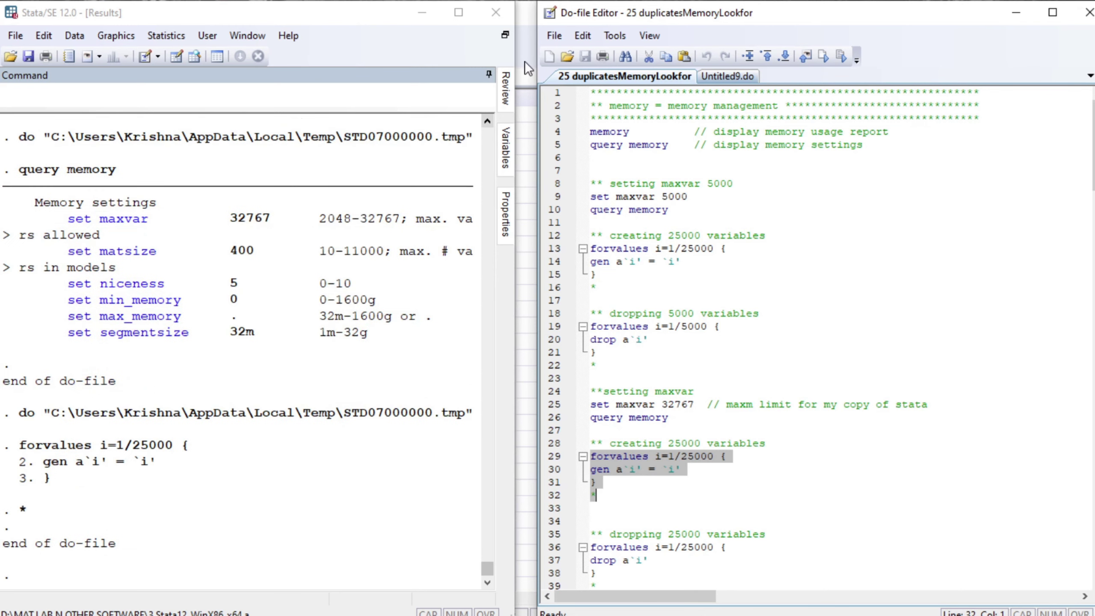
key("ctrl+8")
key("ctrl+Right")
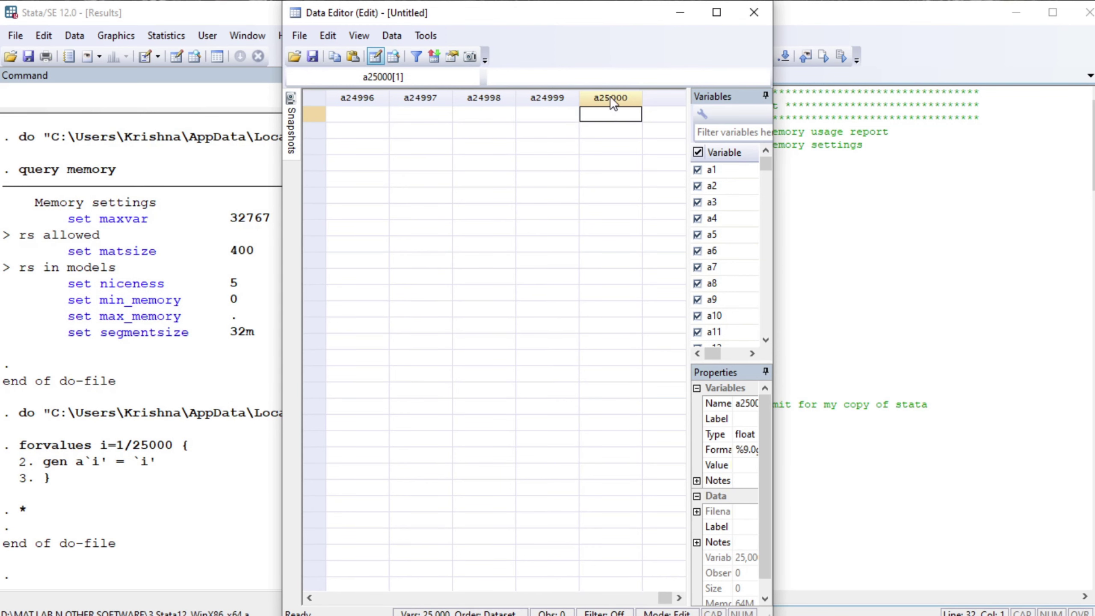
Step: Drop the 25000 variables by running the forvalues loop on lines 36 to 38 of the do-file
left_click(802, 325)
key("Down")
key("Down")
key("Down")
key("Down")
key("Down")
key("Down")
key("Down")
key("Down")
key("Down")
key("Down")
key("Down")
key("Down")
key("Down")
key("Down")
key("Down")
key("Down")
key("Down")
key("Down")
key("Down")
key("Down")
key("Down")
key("Down")
key("Down")
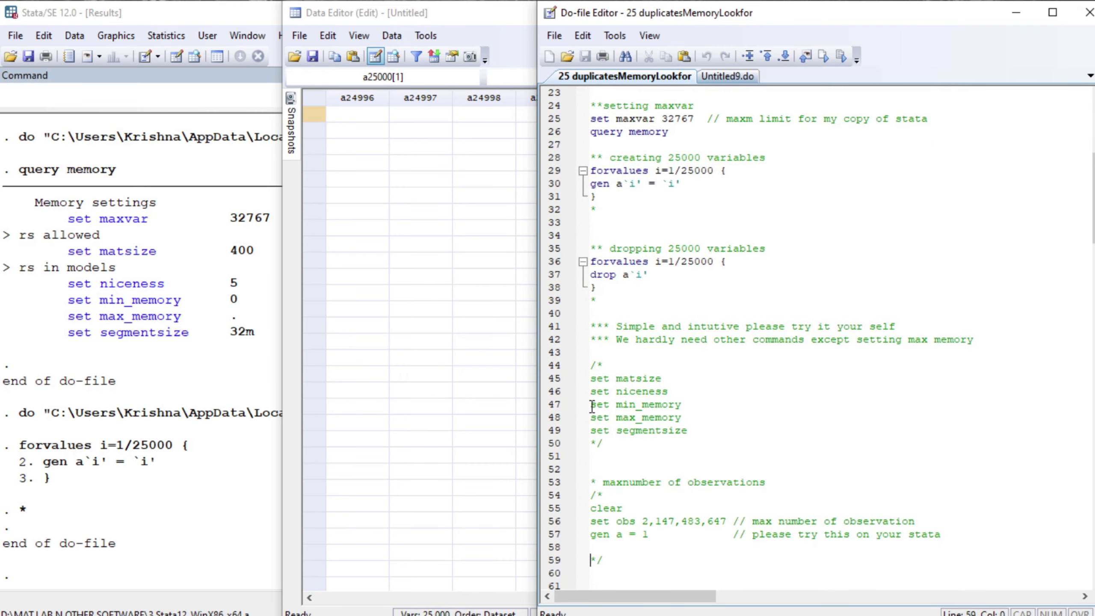
key("Up")
key("Up")
key("Up")
key("Up")
key("Up")
key("Up")
key("Up")
key("Up")
key("Up")
key("Up")
key("Up")
key("Up")
key("Up")
key("Up")
key("Up")
key("Up")
key("Up")
key("Up")
key("Up")
key("Up")
key("Up")
key("Up")
key("Up")
key("Up")
key("Down")
key("Down")
key("shift+Down")
key("shift+Down")
key("shift+Down")
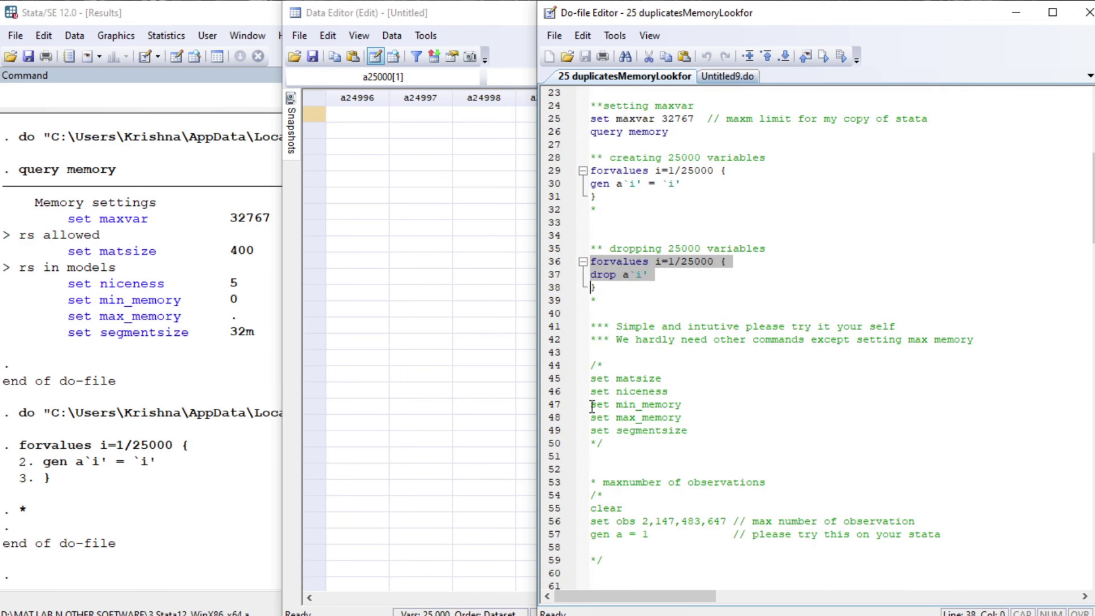
key("ctrl+d")
left_click(625, 294)
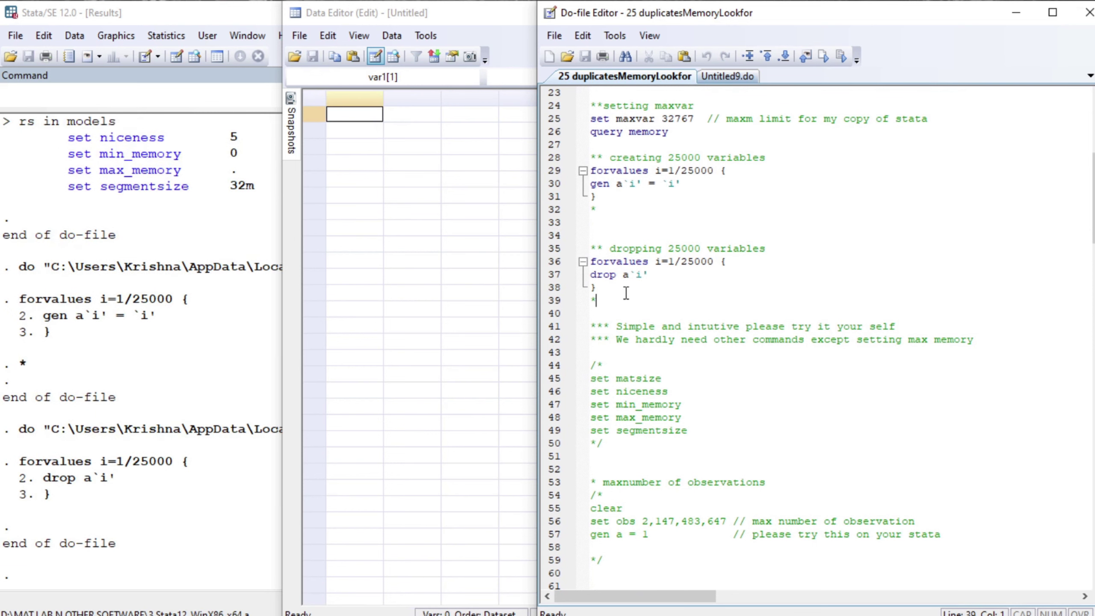
Step: Bring the Results window forward and examine the memory settings listed by query memory
left_click(269, 396)
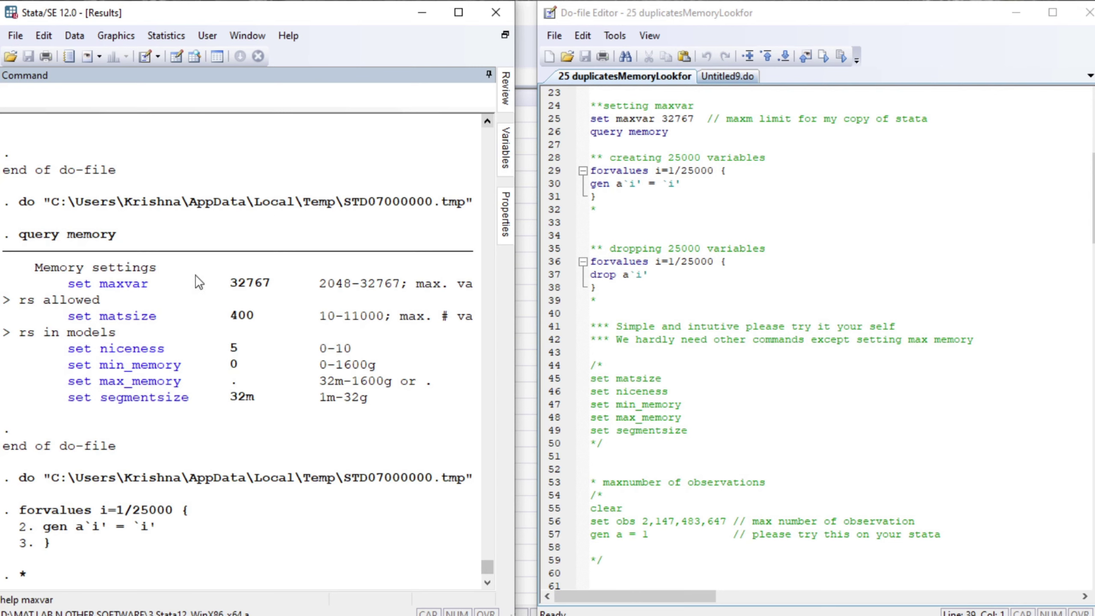
left_click(611, 466)
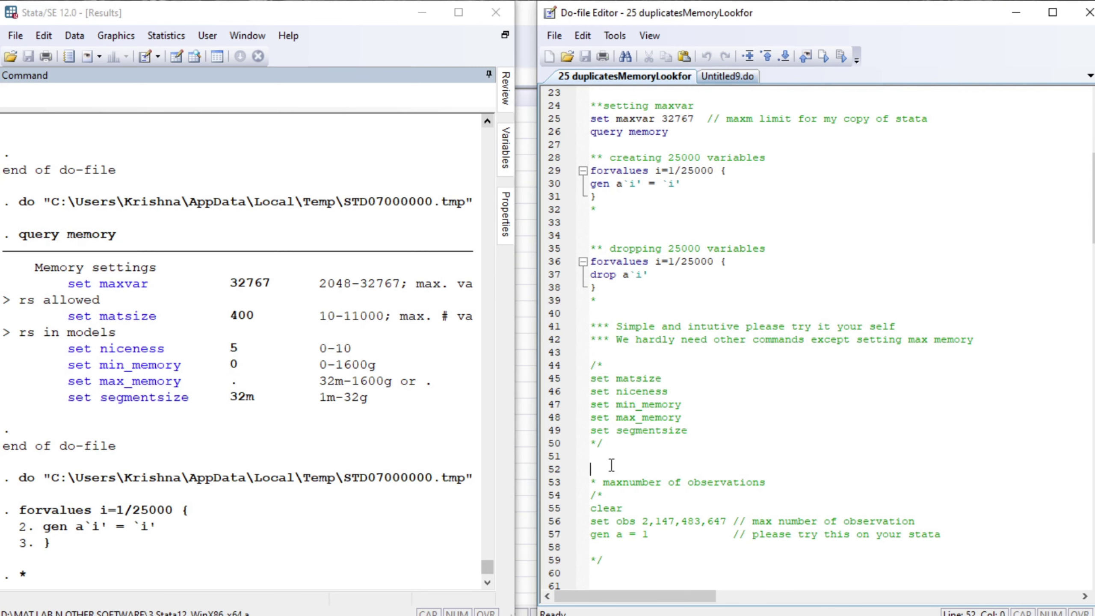
Step: Load the duplicates example dataset by running lines 66 to 99, including the compress and format commands, and show it in the Data Editor
key("Down")
key("Down")
key("Down")
key("Down")
key("Down")
key("Down")
key("Down")
key("Down")
key("Down")
key("Down")
key("Down")
key("Down")
key("Down")
key("Down")
key("Down")
key("Down")
key("Down")
key("Down")
key("Down")
key("Down")
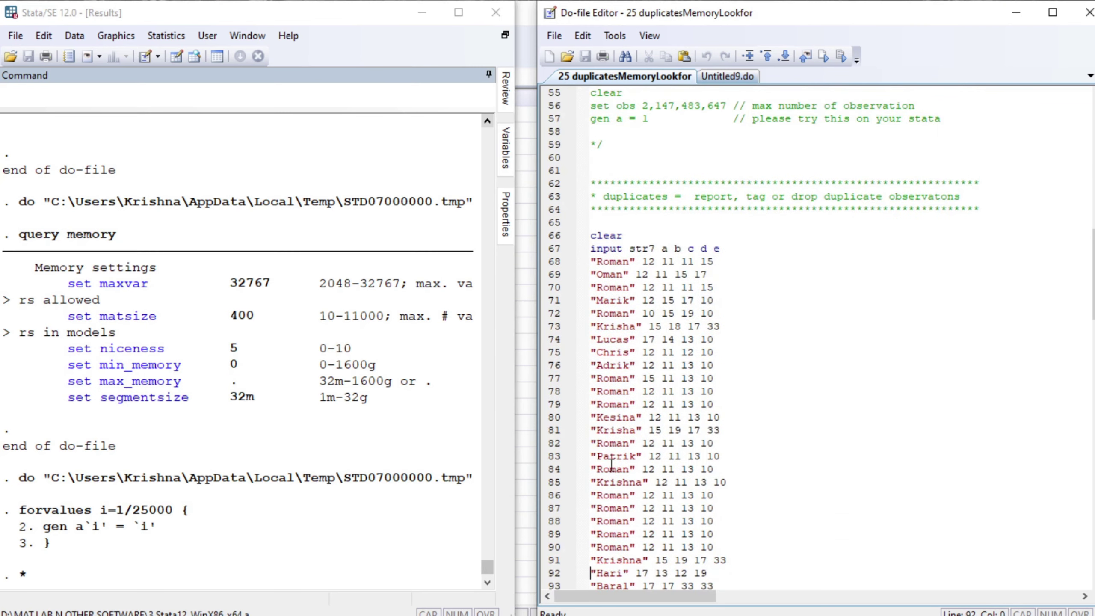
key("Down")
key("Down")
key("Down")
key("Down")
key("Down")
key("Down")
key("Down")
key("Down")
key("Down")
key("Down")
key("Up")
key("Up")
key("Up")
key("Up")
key("Up")
key("Up")
key("Up")
key("Up")
key("Up")
key("Up")
key("Up")
key("Up")
key("Up")
key("Up")
key("Up")
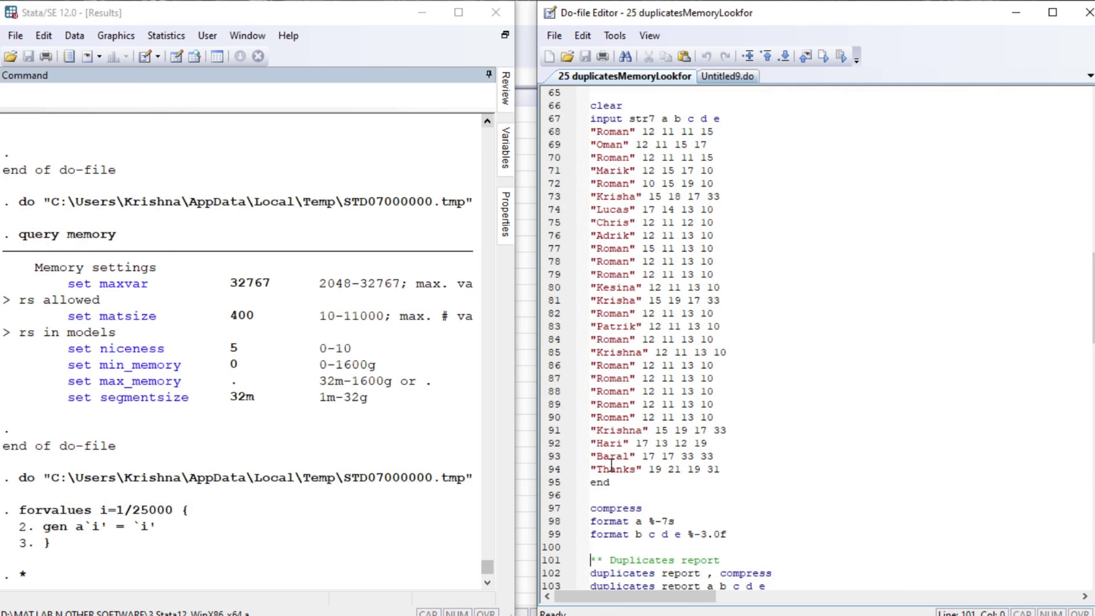
key("Up")
key("Up")
key("Up")
key("Up")
key("Up")
key("Up")
key("Up")
key("Up")
key("Up")
key("Up")
key("Up")
key("Up")
key("Up")
key("Up")
key("Up")
key("Up")
key("Up")
key("Up")
key("Up")
key("Up")
key("Down")
key("Down")
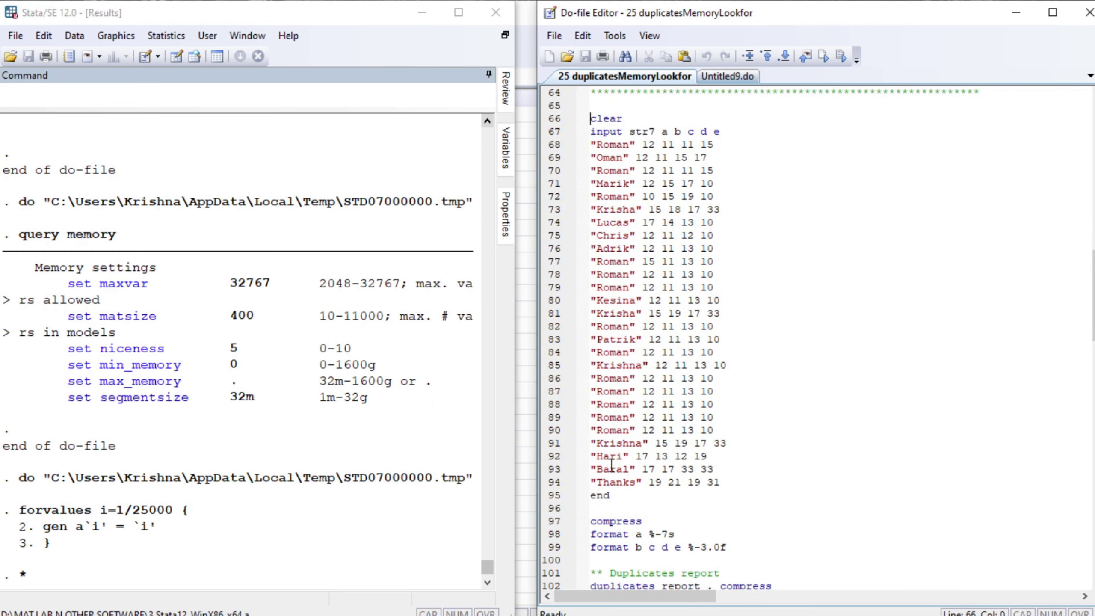
key("shift+Down")
key("shift+Down")
key("shift+Down")
key("shift+Down")
key("shift+Down")
key("shift+Down")
key("shift+Down")
key("shift+Down")
key("shift+Down")
key("shift+Down")
key("shift+Down")
key("shift+Down")
key("shift+Down")
key("shift+Down")
key("shift+Down")
key("shift+Down")
key("shift+Down")
key("shift+Down")
key("shift+Down")
key("shift+Down")
key("shift+Down")
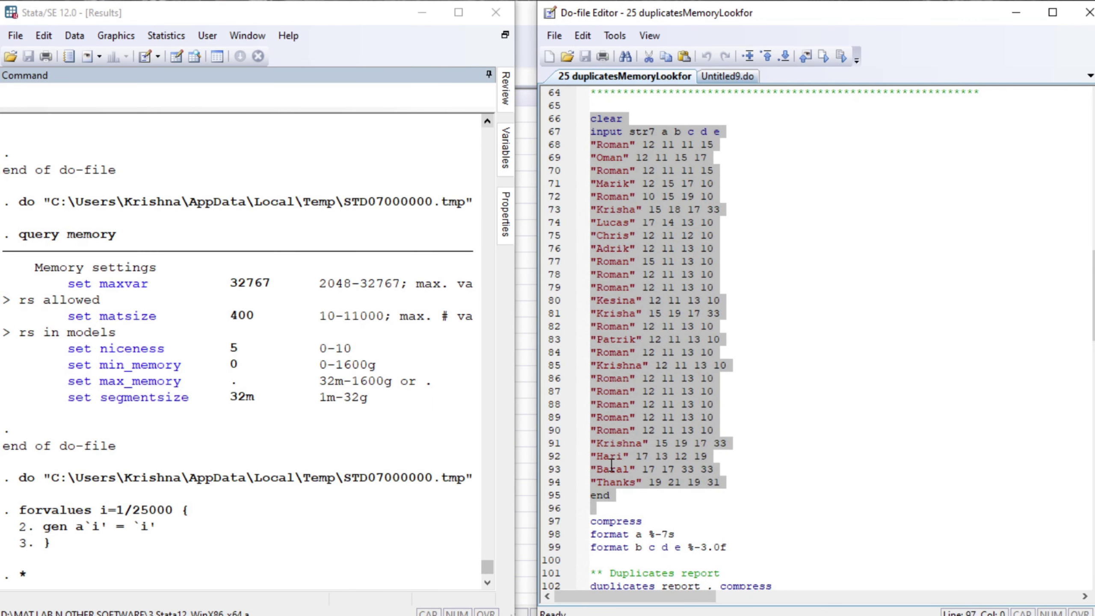
left_click(528, 342)
left_click(837, 253)
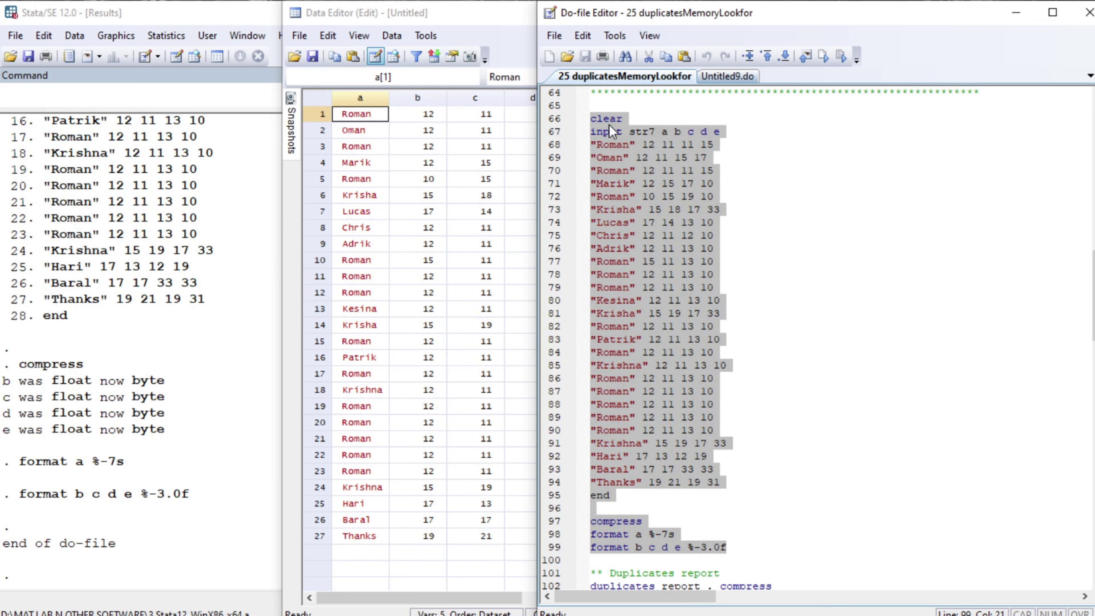
key("Down")
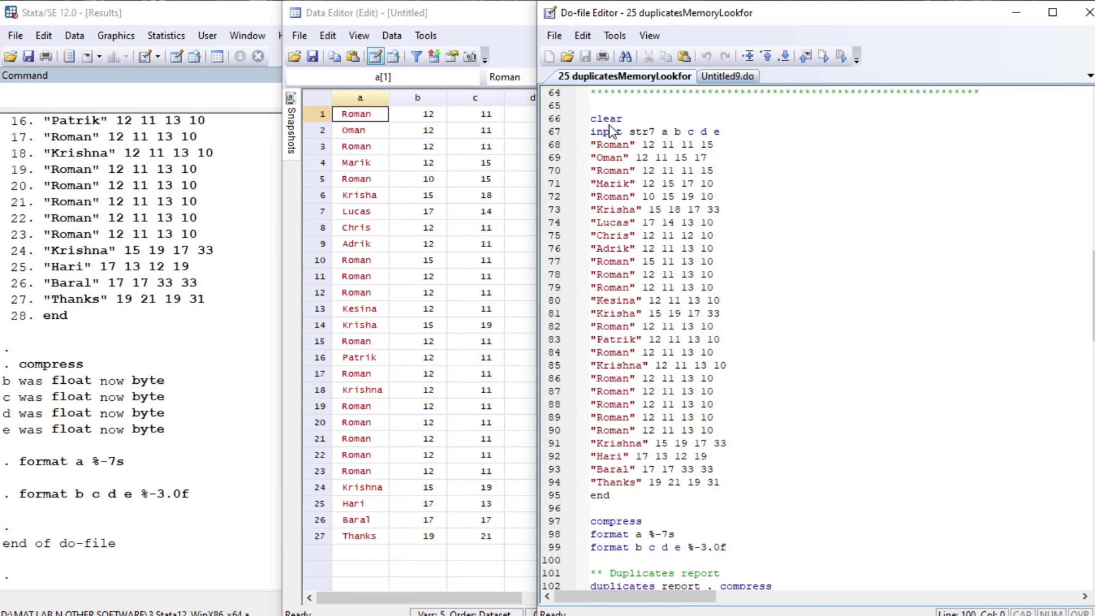
Step: Report duplicates across all variables by running line 102, duplicates report , compress, with the Results window brought forward
key("Up")
key("Up")
key("Up")
key("Up")
key("Up")
key("Up")
key("Up")
key("Up")
key("Up")
key("Up")
key("Up")
key("Up")
key("Up")
key("Up")
key("Up")
key("Up")
key("Up")
key("Up")
key("Up")
key("Up")
key("Down")
key("Down")
key("Down")
key("Down")
key("Down")
key("Down")
key("Down")
key("Down")
key("Down")
key("Down")
key("Down")
key("Down")
key("Down")
key("Down")
key("Down")
key("Down")
key("Down")
key("Down")
key("Down")
key("Down")
key("Down")
key("Down")
key("Down")
key("Down")
key("Down")
key("Down")
key("Down")
key("Down")
key("Down")
key("Down")
key("Down")
key("Down")
key("Down")
key("Down")
key("Down")
key("Down")
key("Down")
key("Down")
key("Down")
key("Down")
key("Up")
key("Up")
key("Up")
key("Up")
key("Up")
key("Up")
key("Up")
key("Up")
key("Up")
key("Up")
key("Up")
key("Up")
key("Up")
key("Up")
key("Down")
key("shift+End")
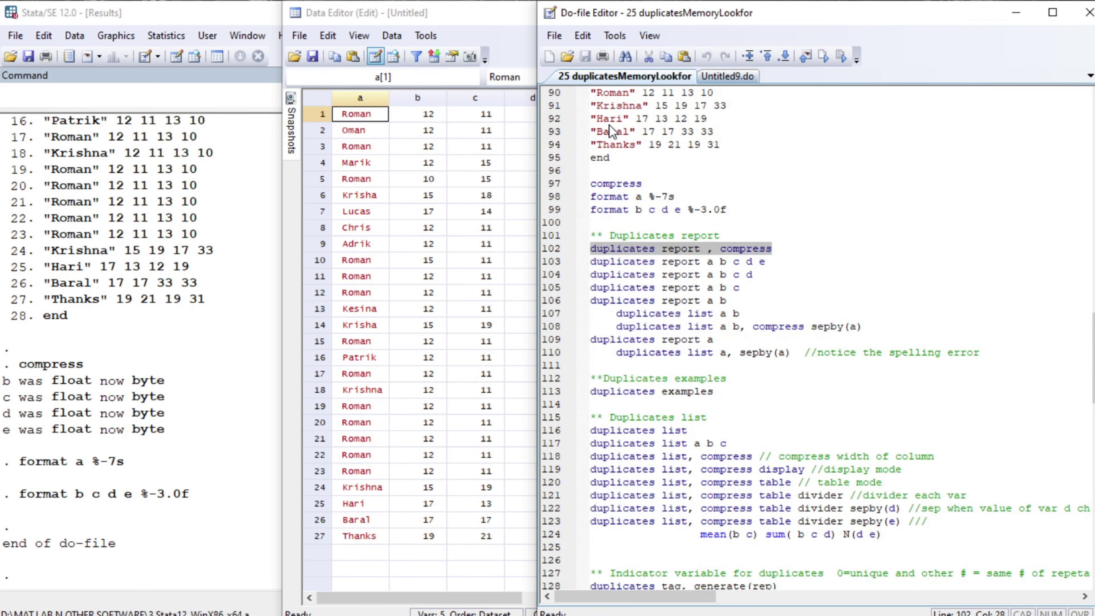
left_click(227, 275)
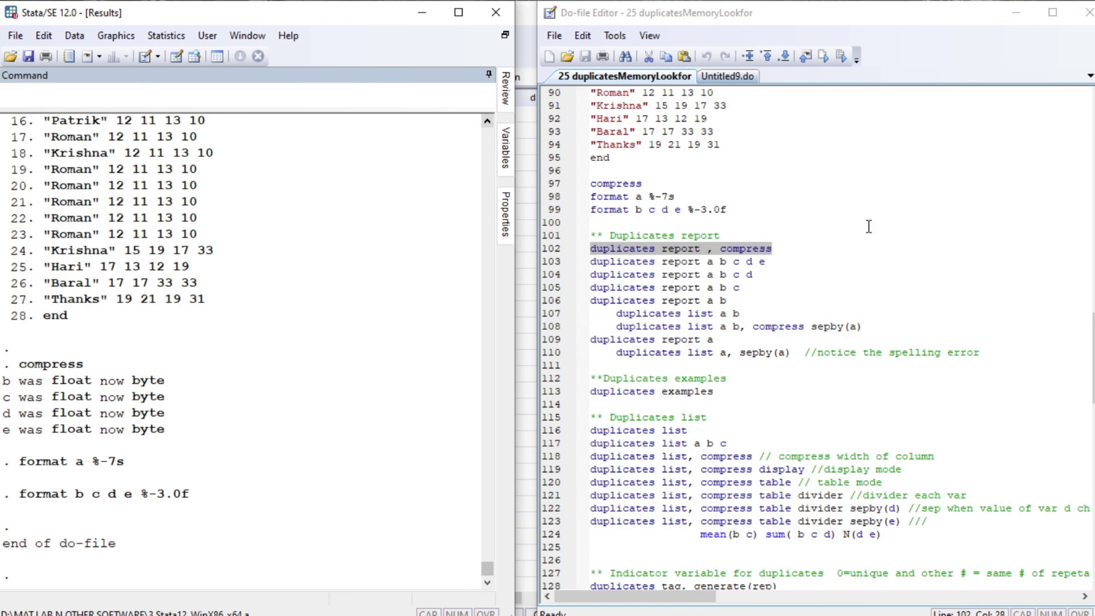
left_click(785, 249)
key("shift+Home")
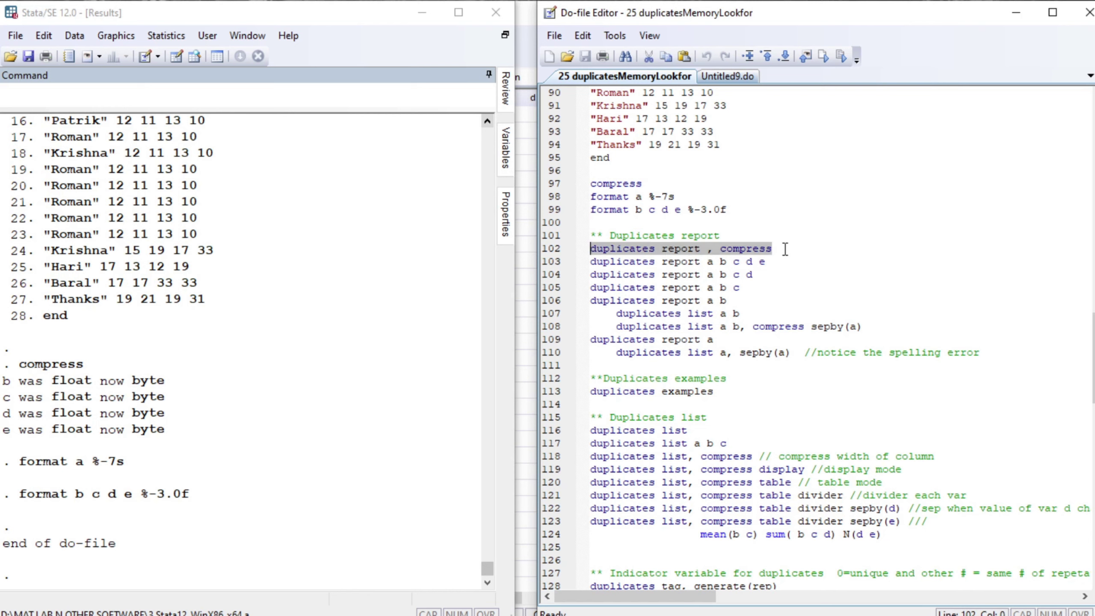
key("ctrl+d")
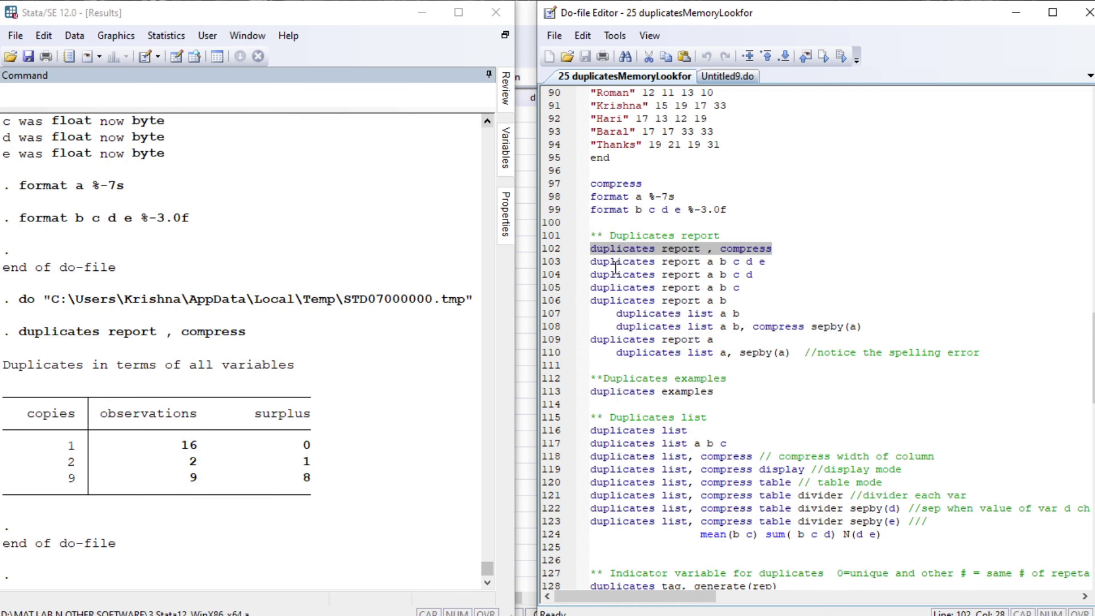
Step: Report duplicates for variables a b c d e and for a b c d by running lines 103 and 104 separately
left_click(597, 262)
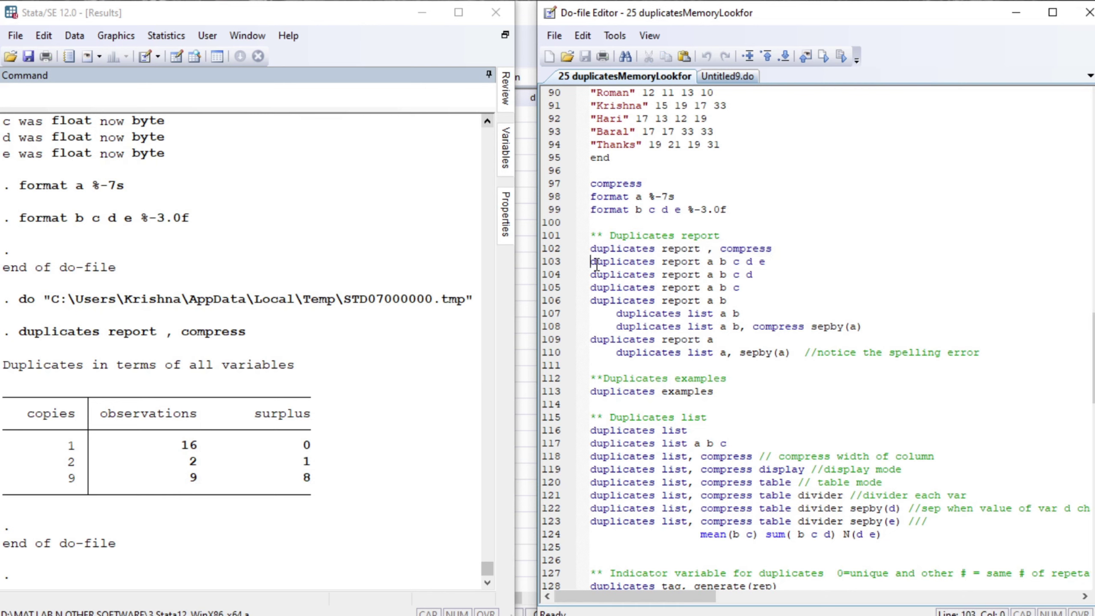
key("shift+End")
key("ctrl+d")
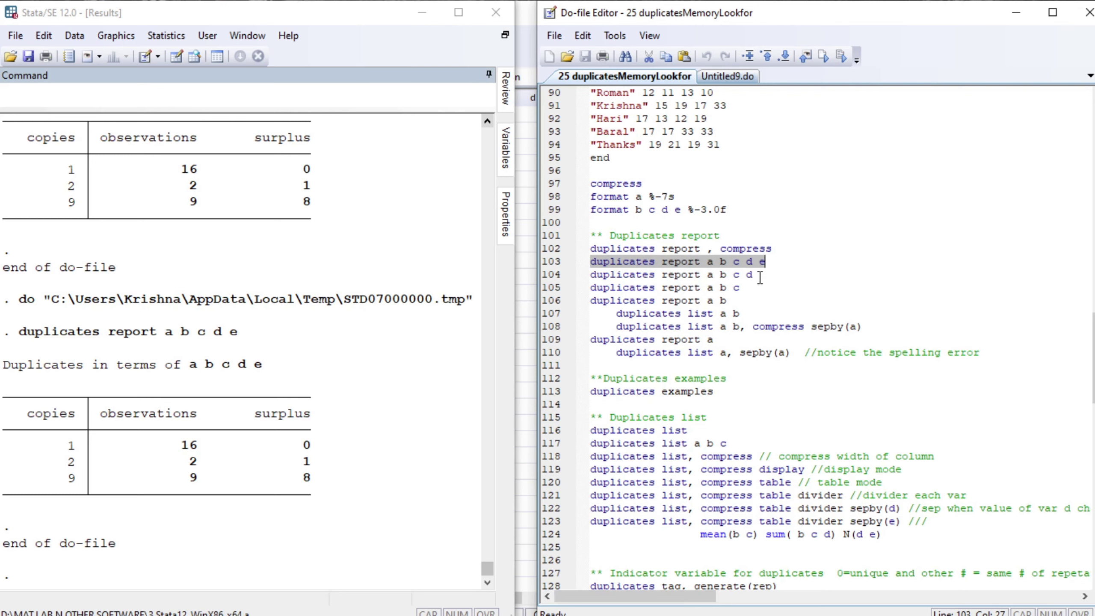
left_click(590, 278)
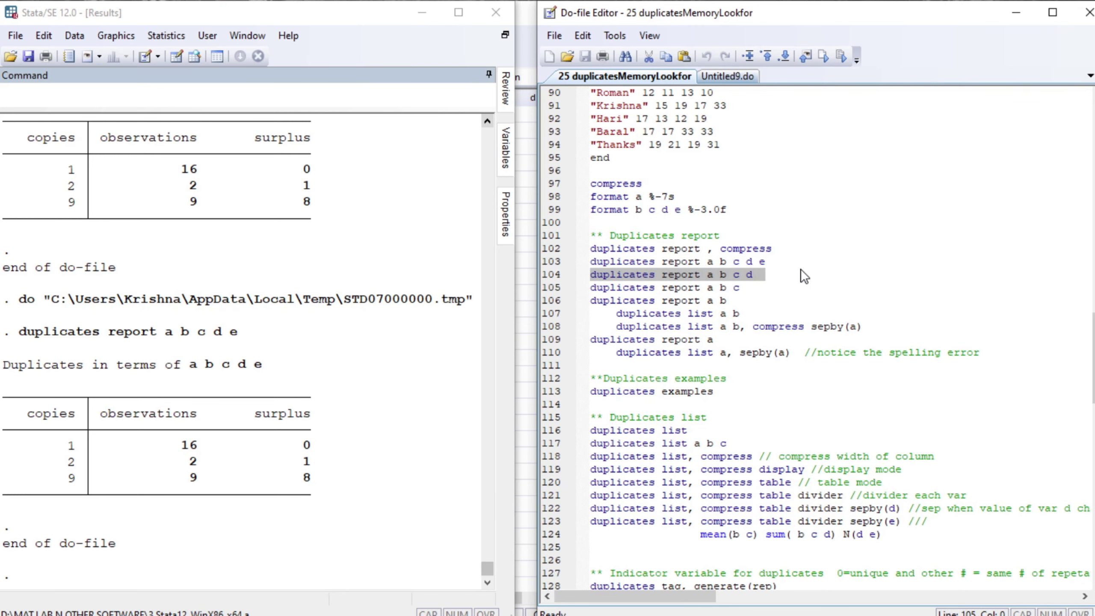
key("ctrl+d")
Step: Report duplicates for variables a b c and for a b by running lines 105 and 106 separately
left_click(595, 287)
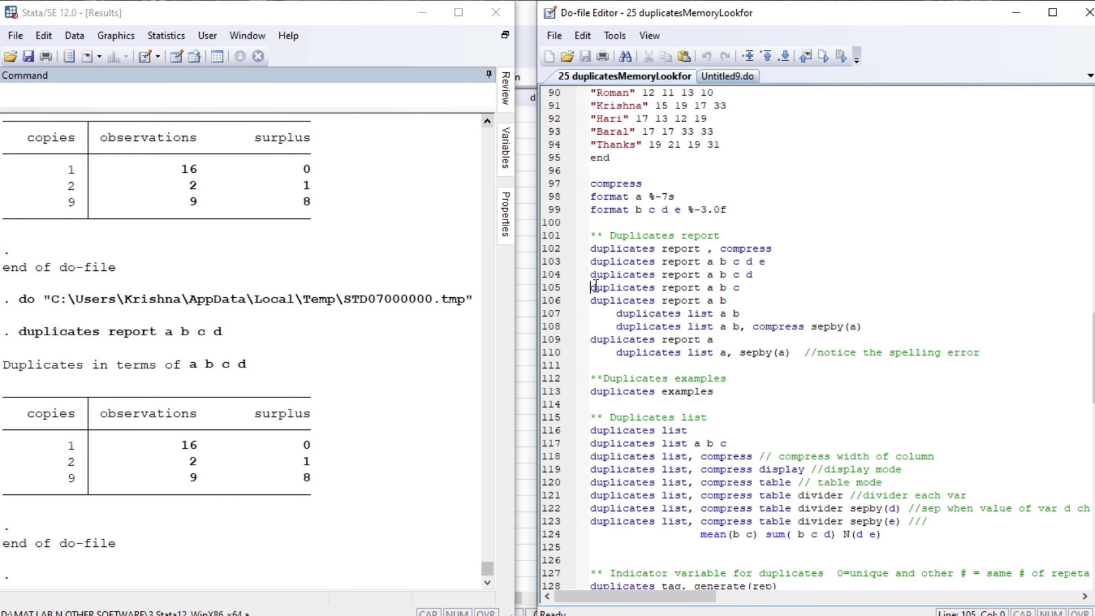
key("shift+End")
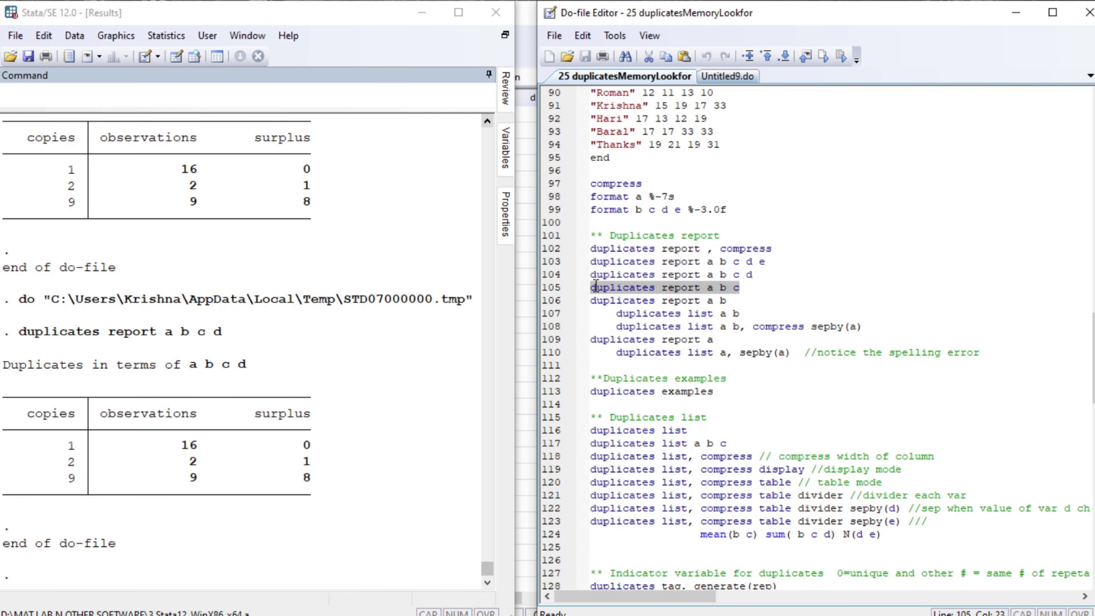
key("ctrl+d")
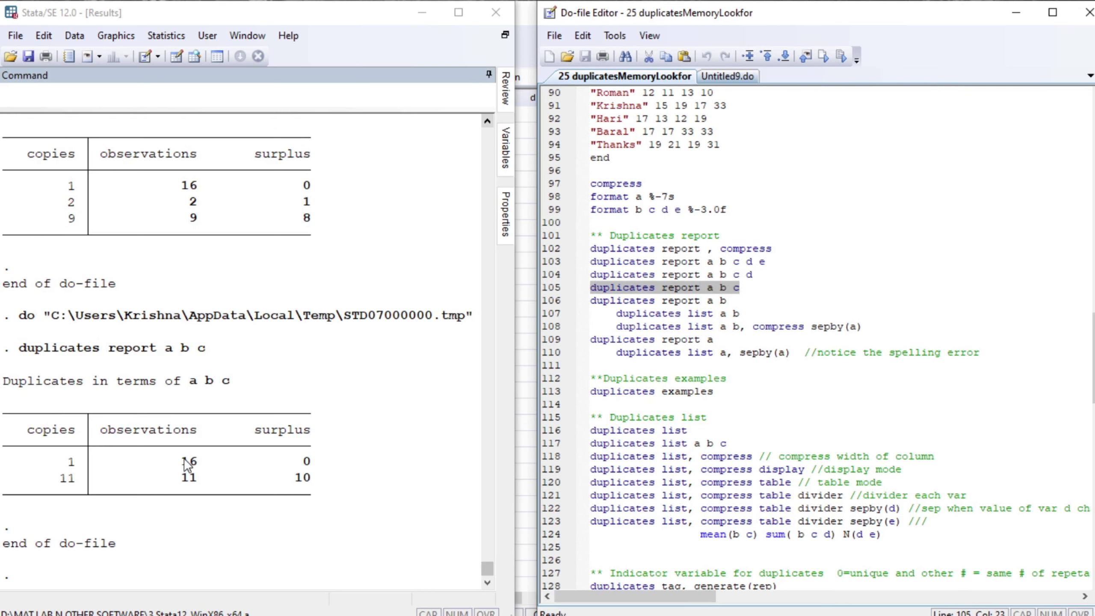
left_click(590, 301)
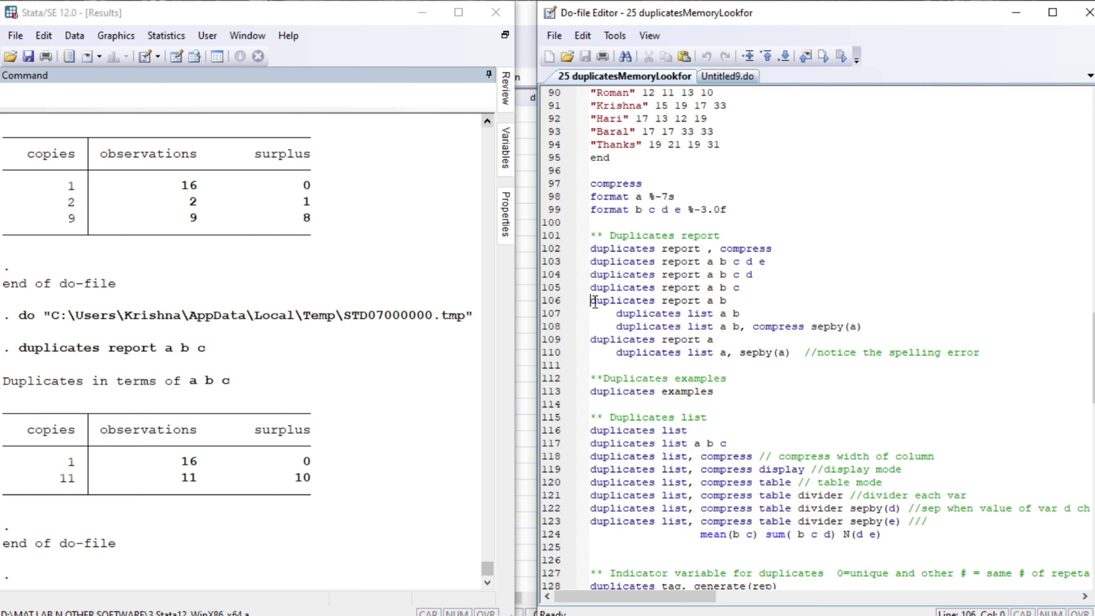
key("shift+End")
key("ctrl+d")
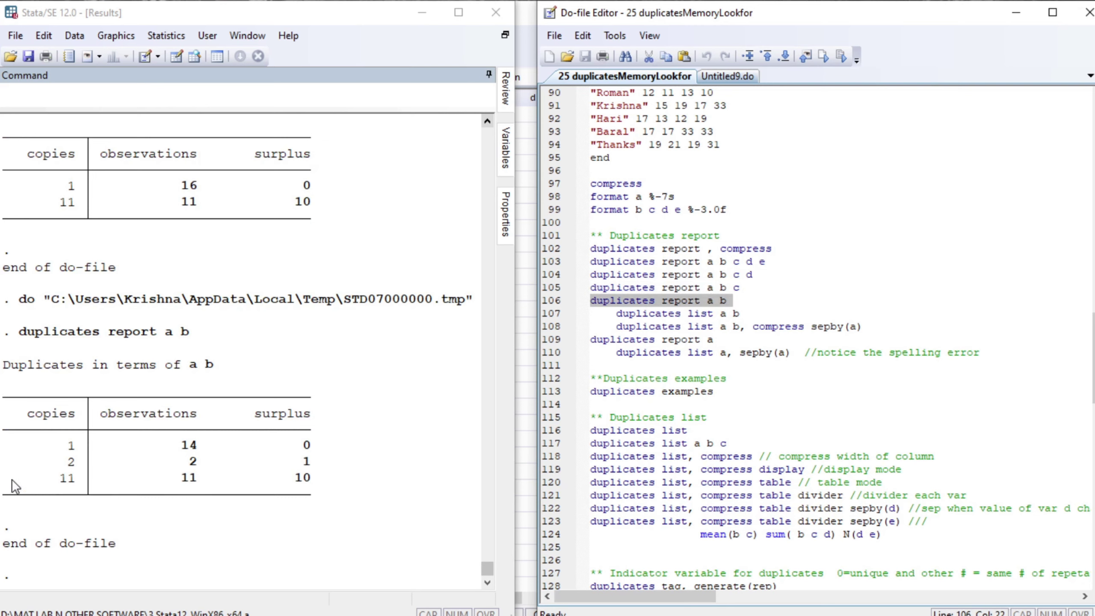
Step: List duplicates in a b by running line 107, and again with the compress and sepby(a) options from line 108
left_click(617, 313)
key("shift+End")
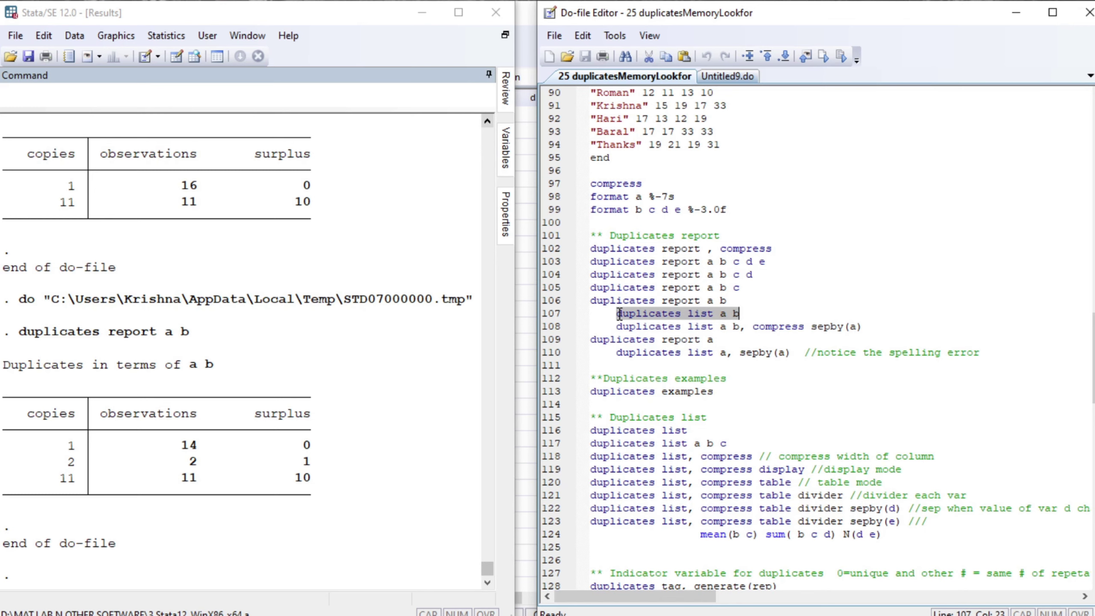
key("ctrl+d")
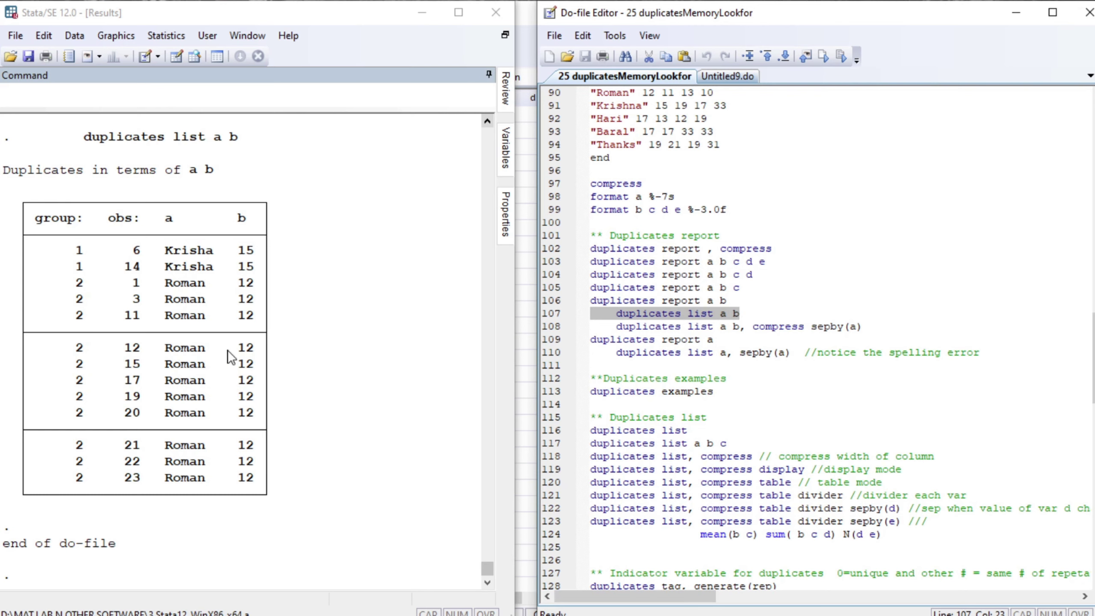
left_click(619, 326)
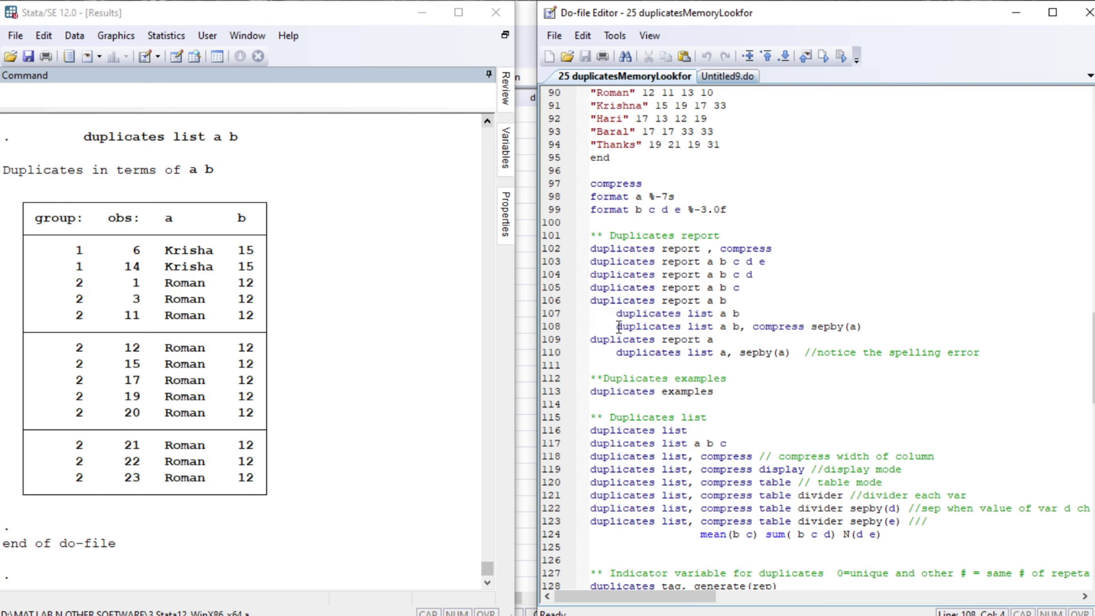
key("shift+End")
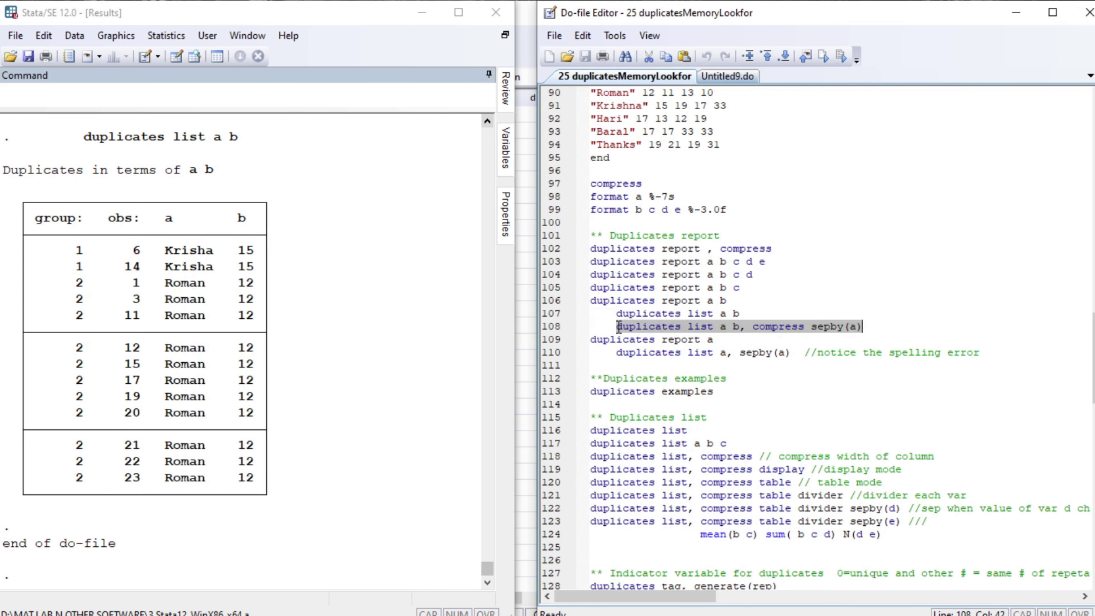
key("ctrl+d")
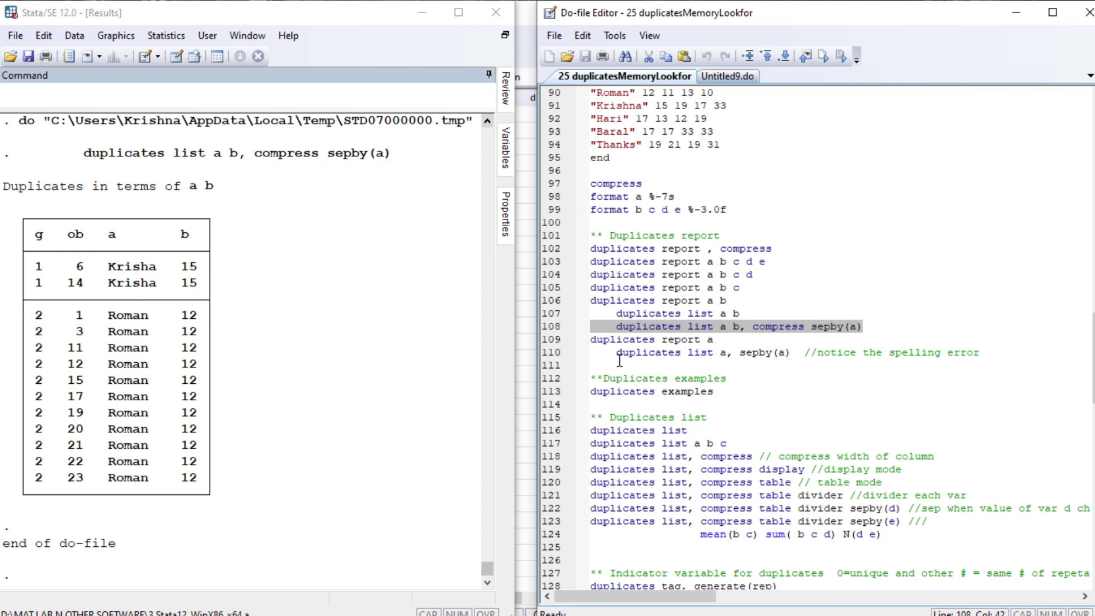
Step: Report duplicates for variable a with line 109, and list them separated by a with line 110
left_click(610, 341)
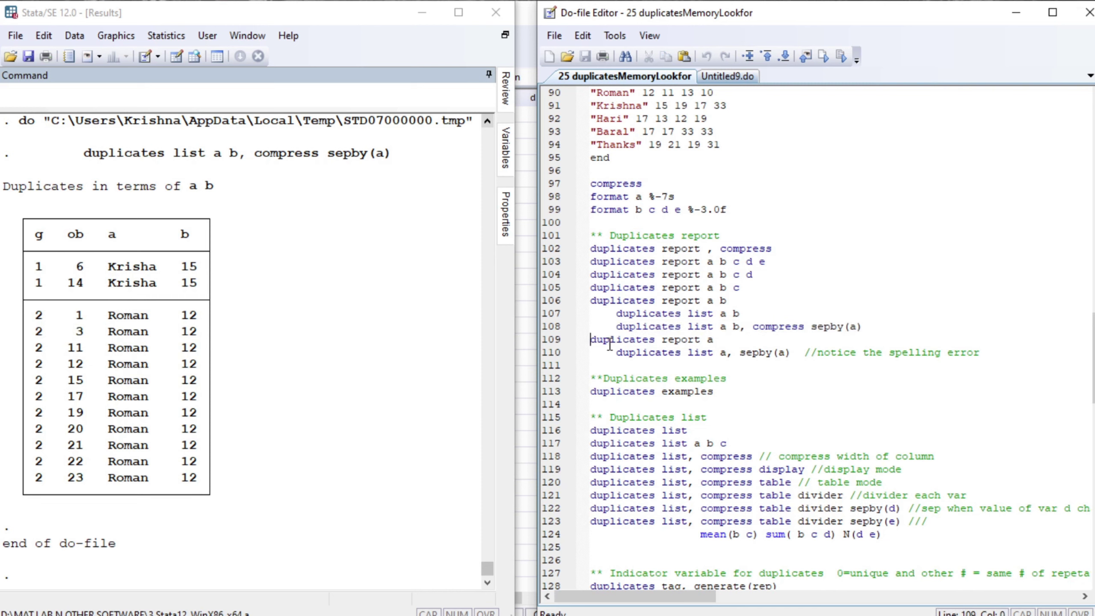
key("shift+End")
key("ctrl+d")
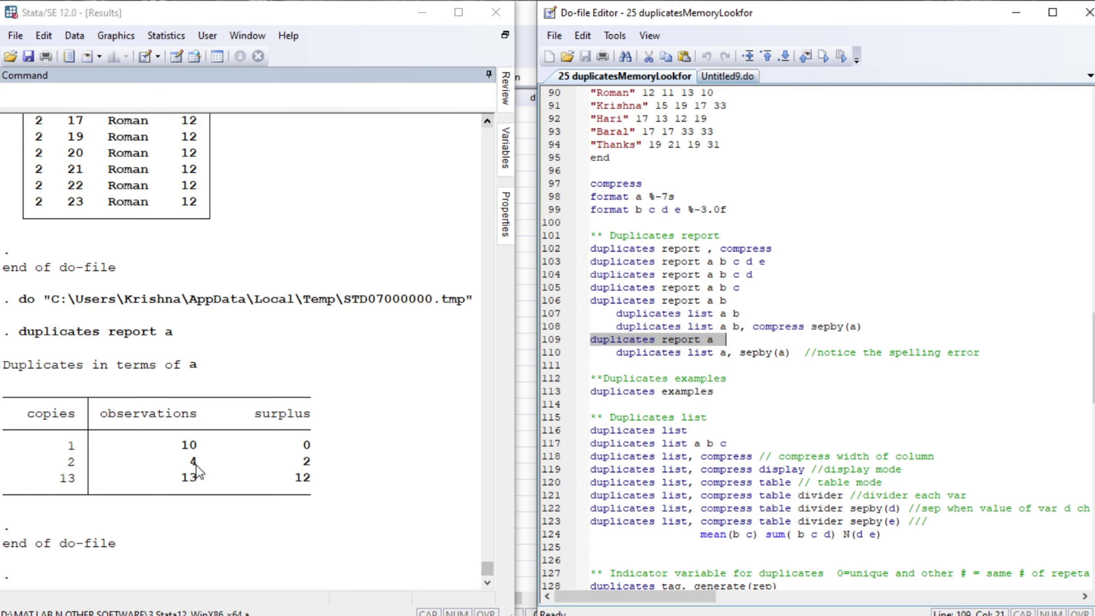
left_click(618, 354)
key("shift+End")
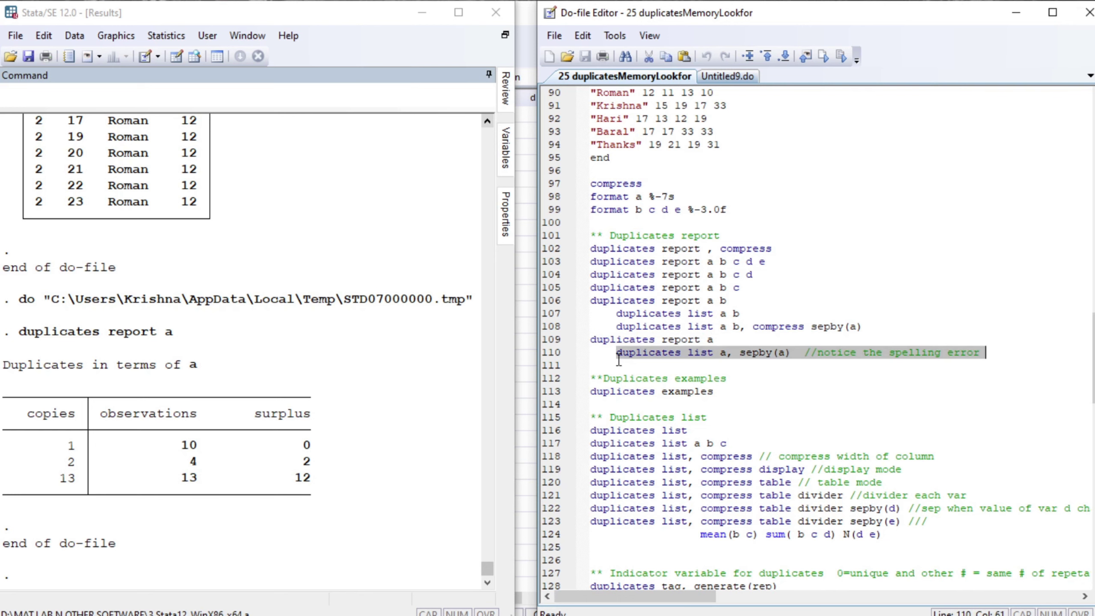
key("ctrl+d")
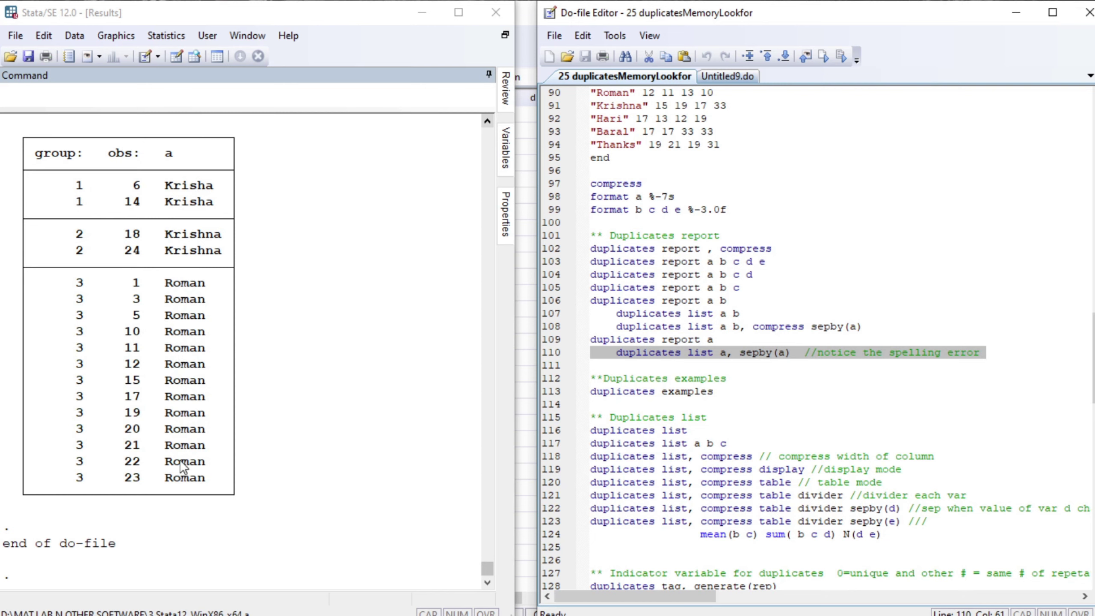
Step: Show one example of each duplicate group by running duplicates examples on line 113
left_click(599, 396)
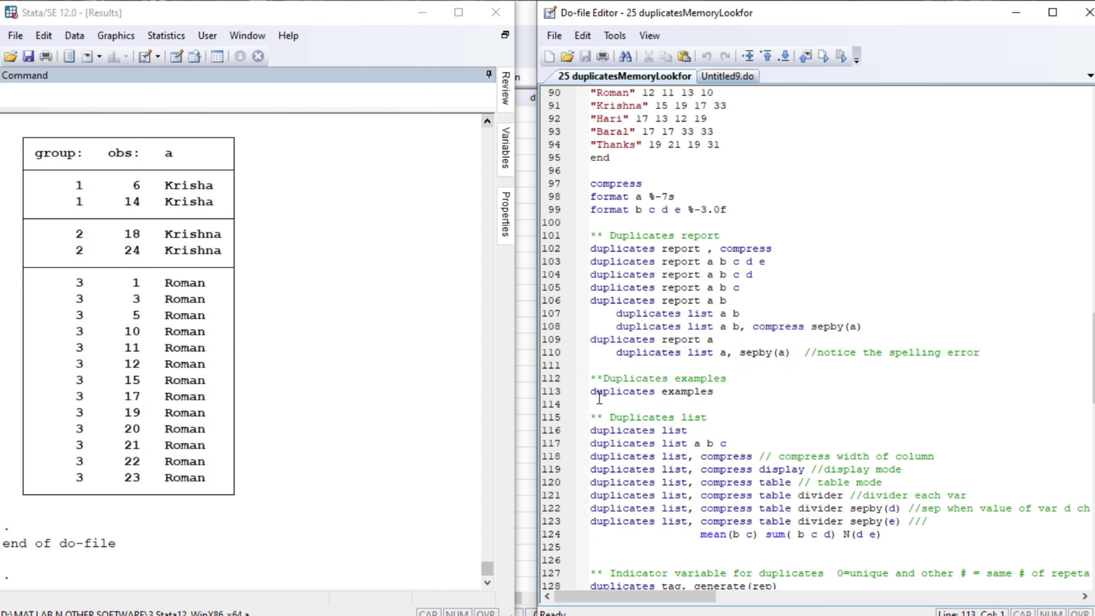
key("shift+End")
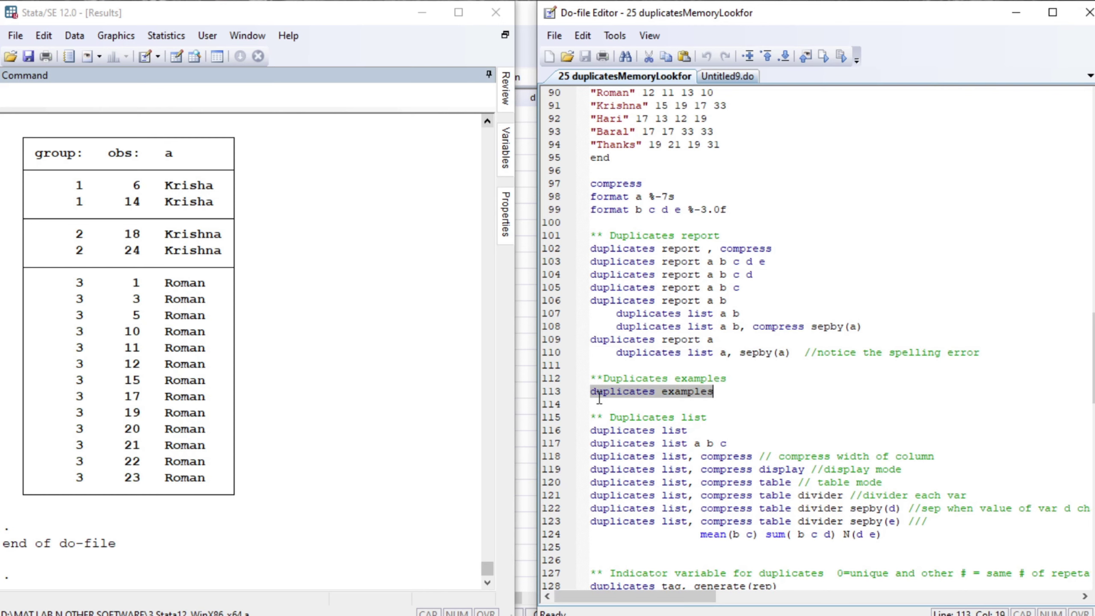
key("ctrl+d")
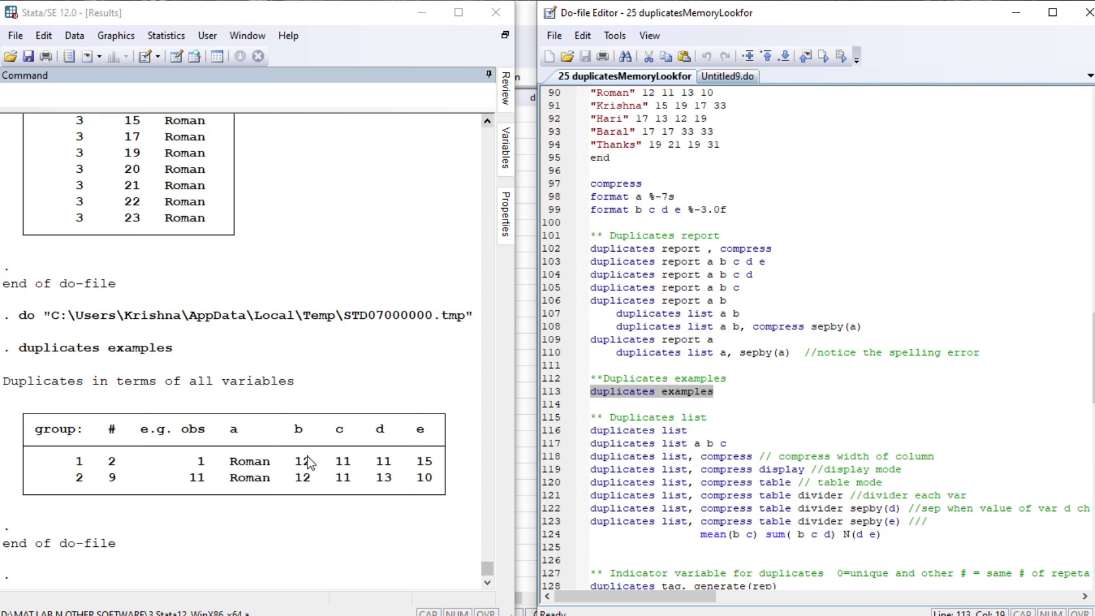
Step: List duplicates across all variables and for a b c by running lines 116 and 117 separately
left_click(592, 430)
key("shift+End")
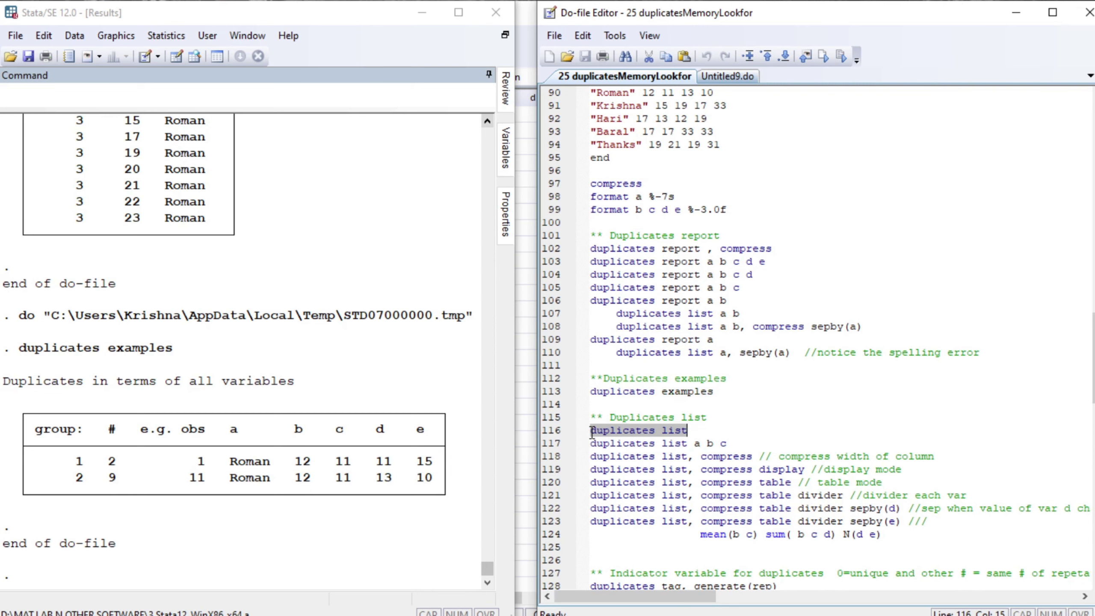
key("ctrl+d")
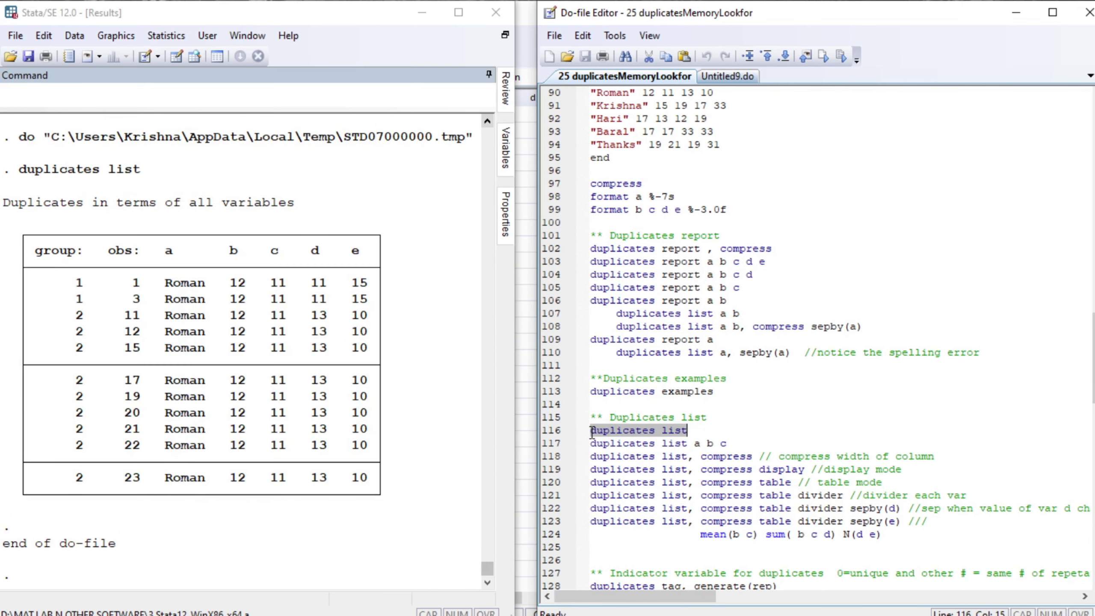
left_click(592, 431)
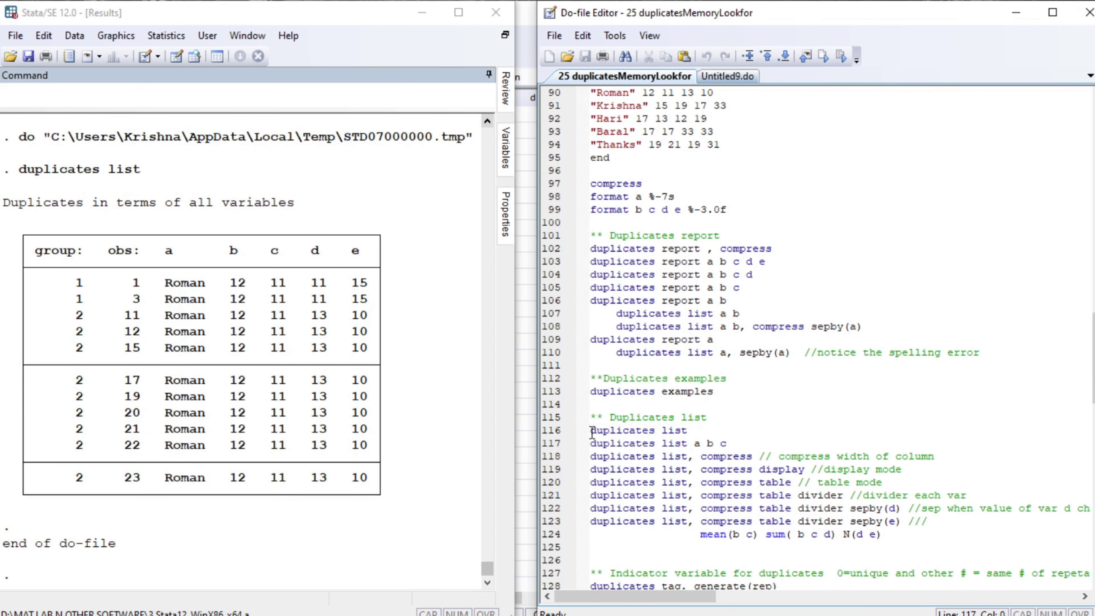
key("shift+End")
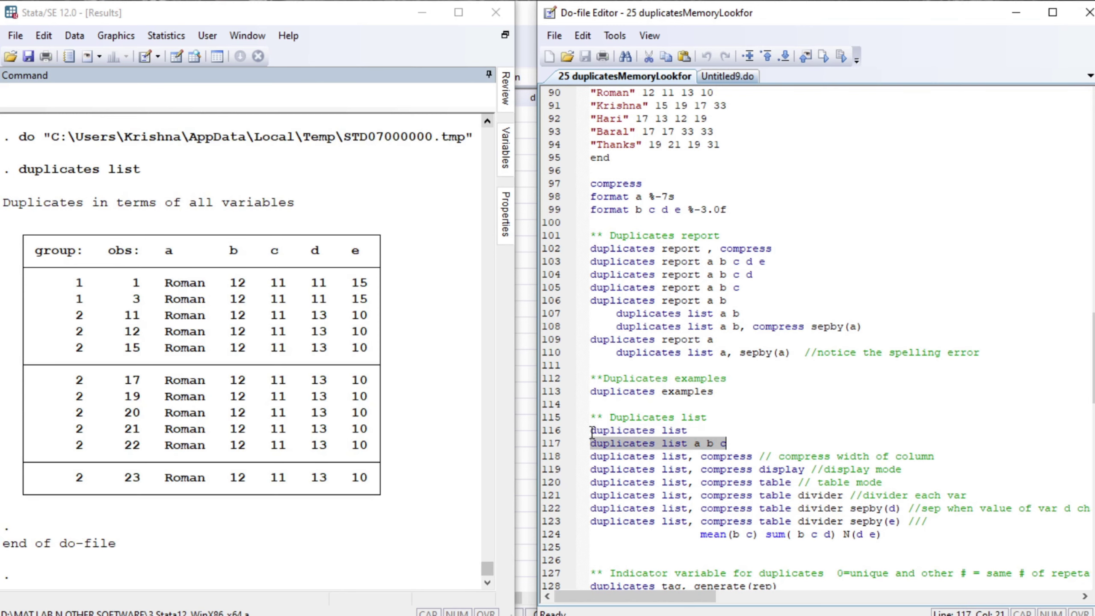
key("ctrl+d")
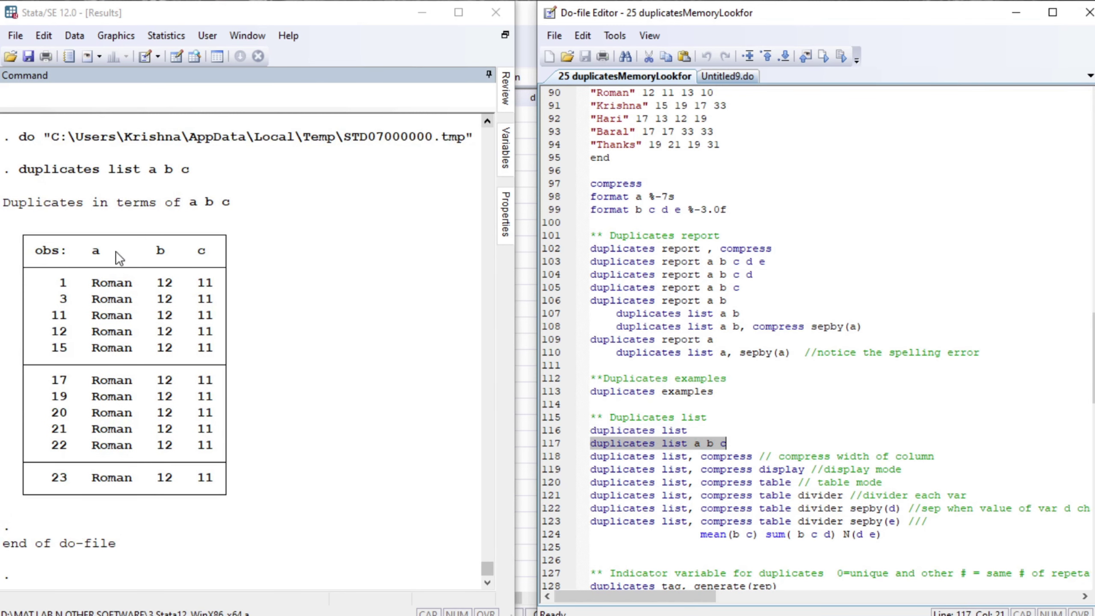
Step: List duplicates with compressed column widths using line 118, and in compressed display mode using line 119
left_click(612, 460)
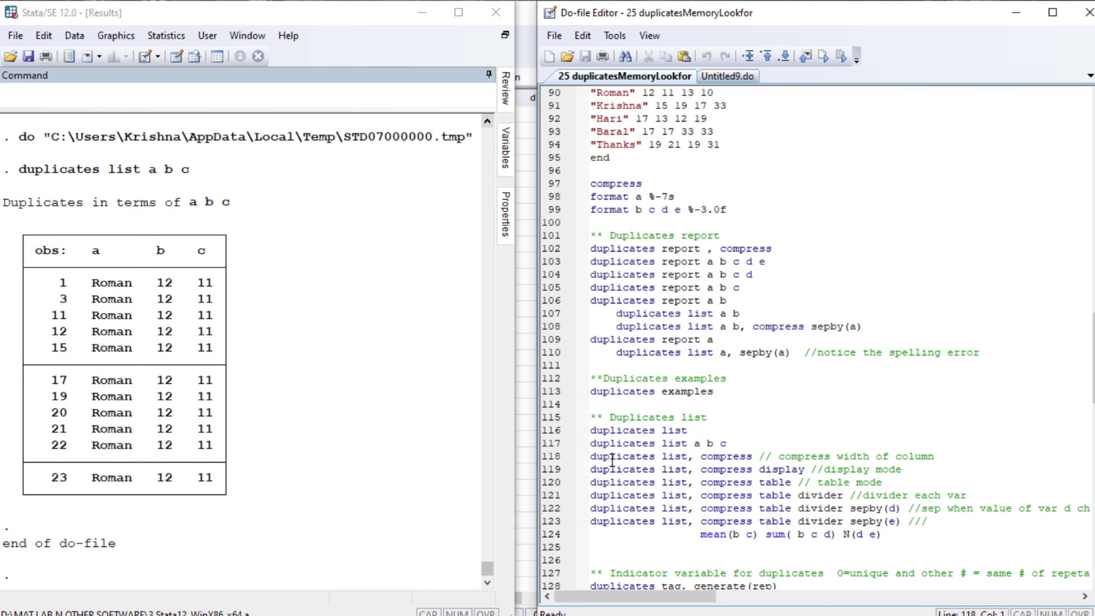
key("shift+End")
key("ctrl+d")
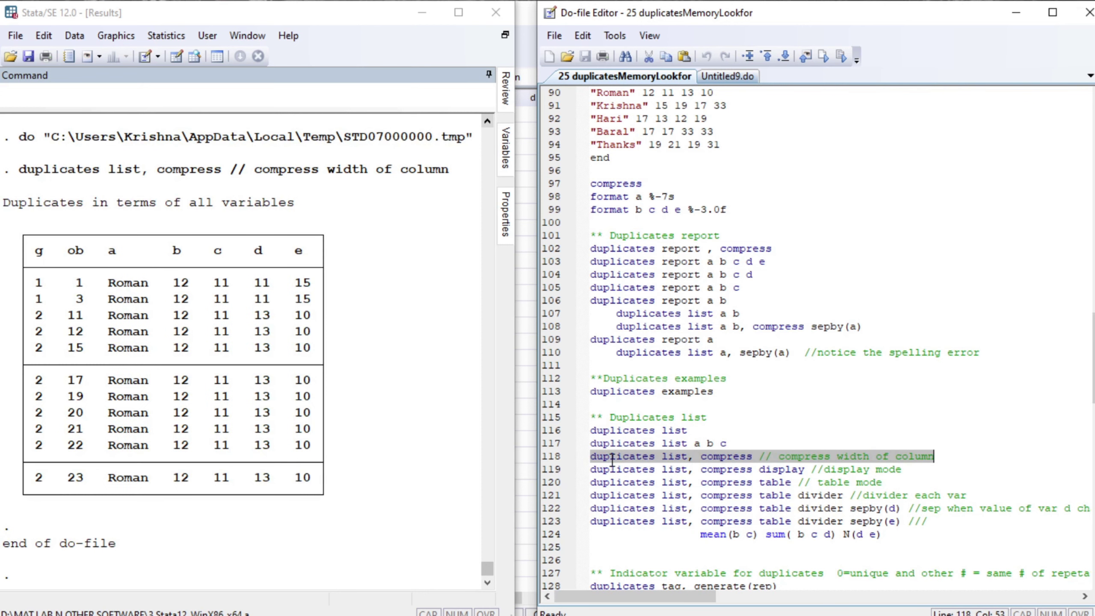
key("Home")
key("Down")
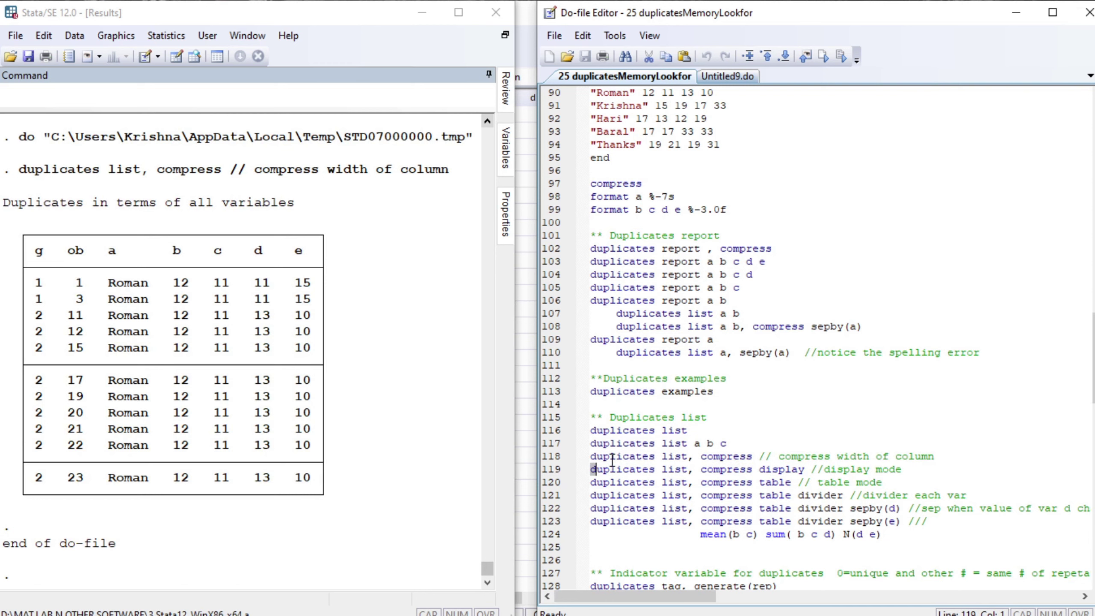
key("shift+End")
key("ctrl+d")
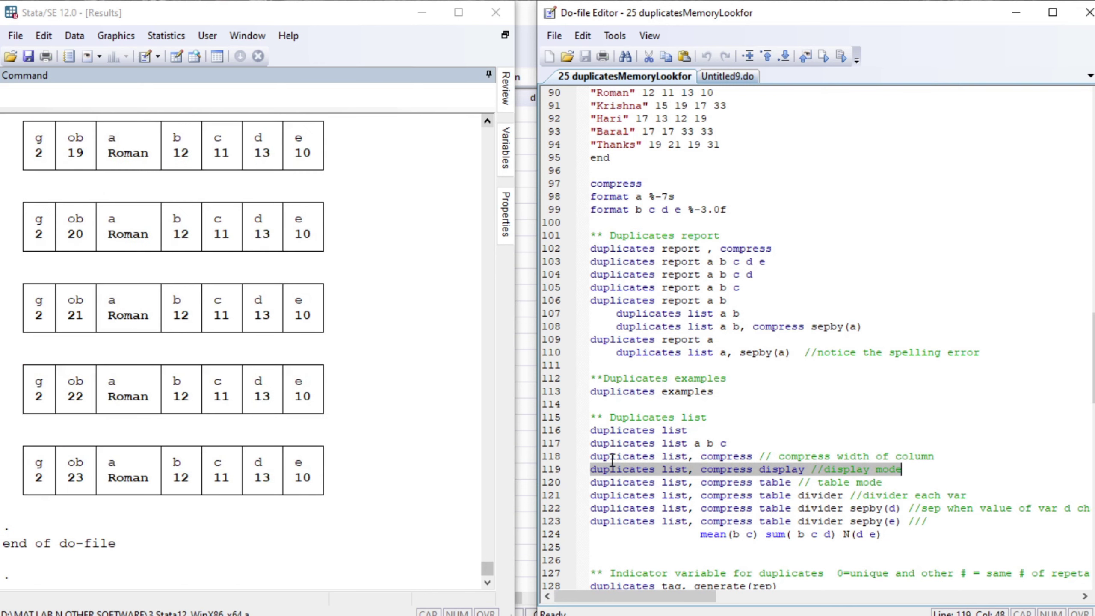
Step: List duplicates in compressed table mode using line 120, and with a divider between variables using line 121
key("Home")
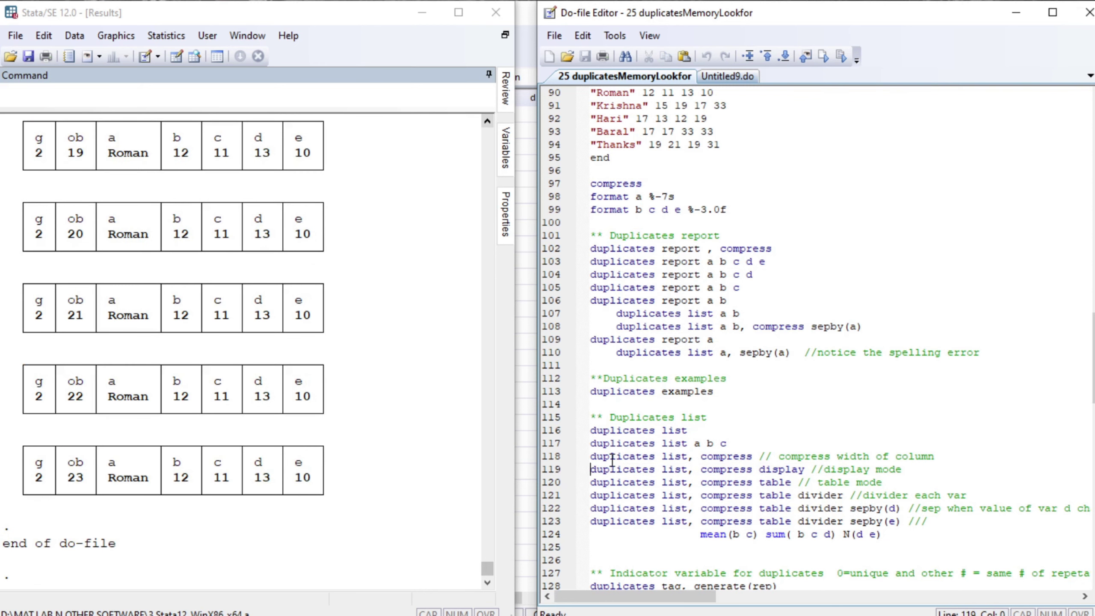
key("Down")
key("shift+End")
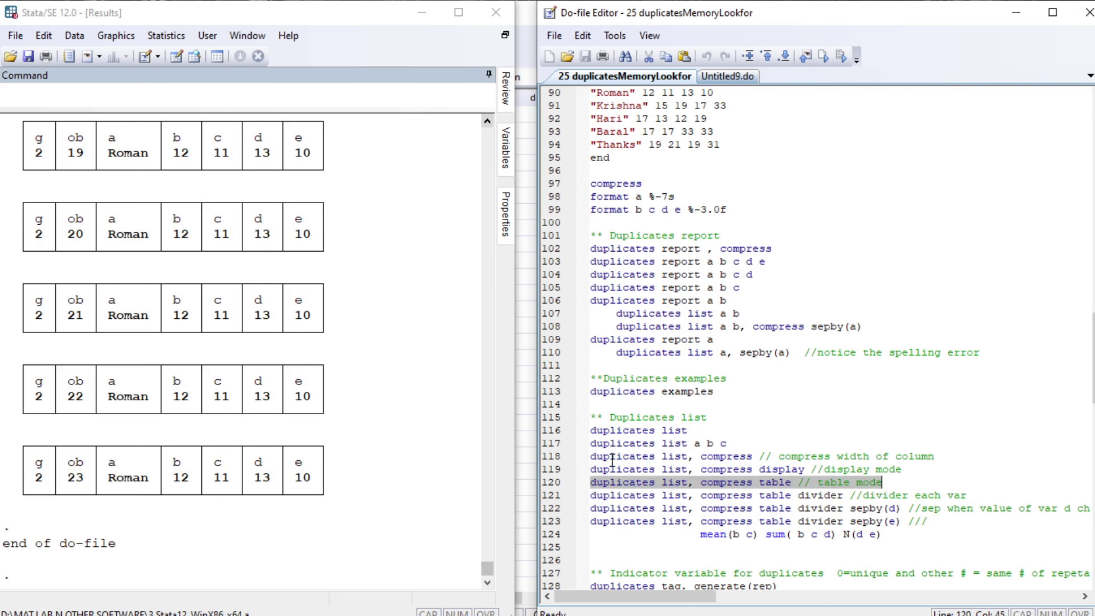
key("ctrl+d")
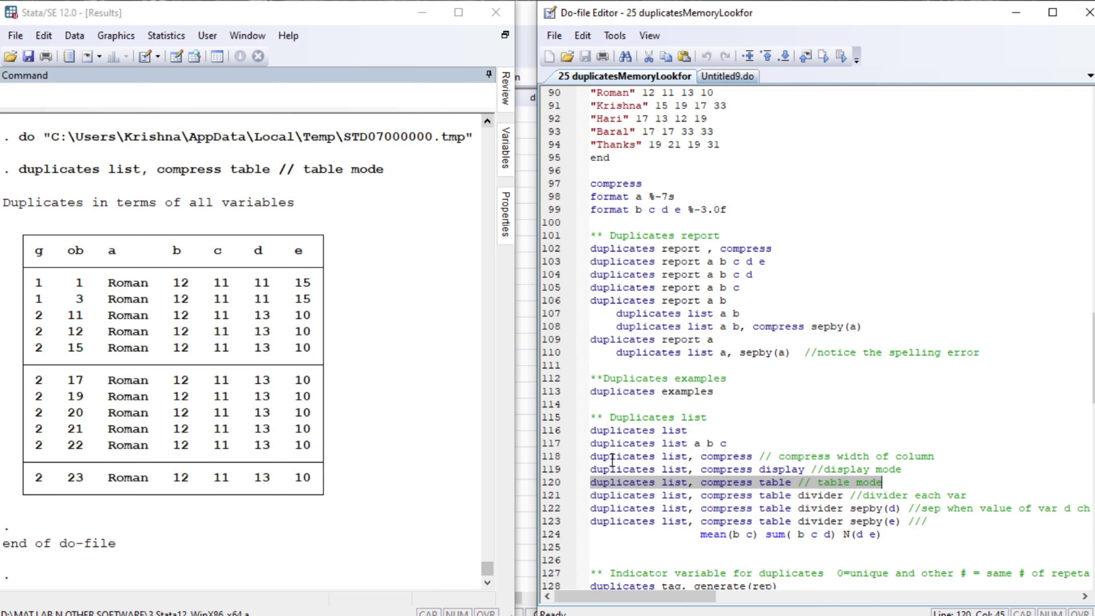
key("Down")
key("Home")
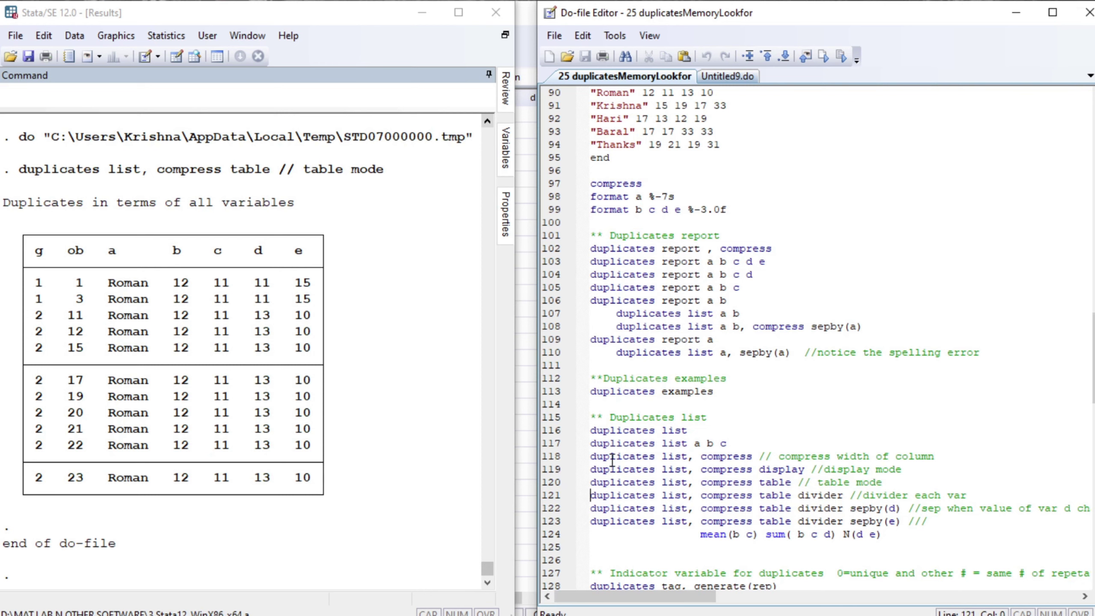
key("shift+End")
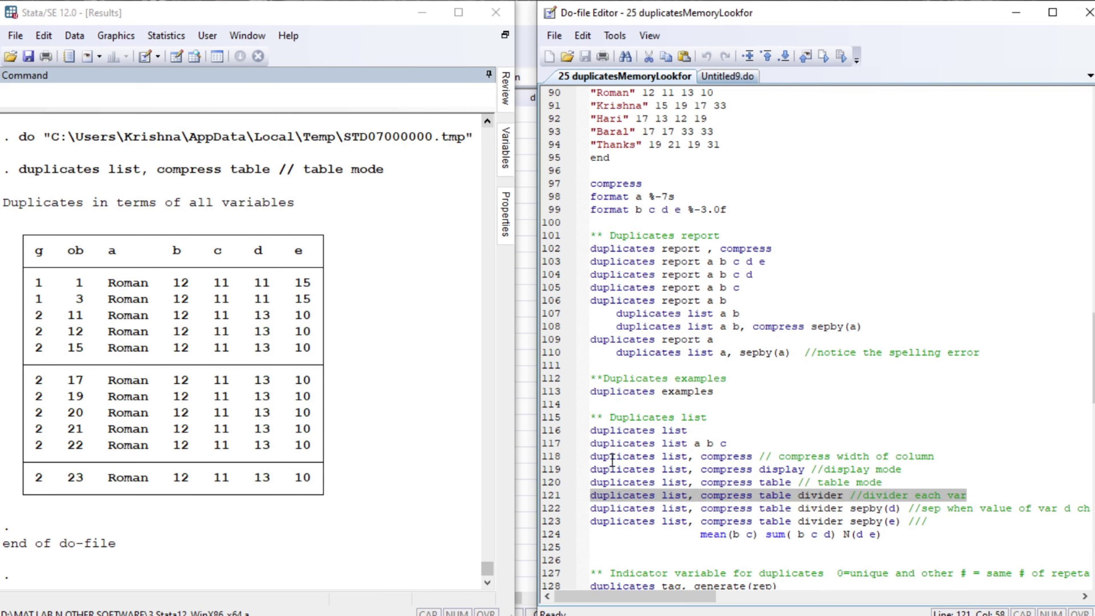
key("ctrl+d")
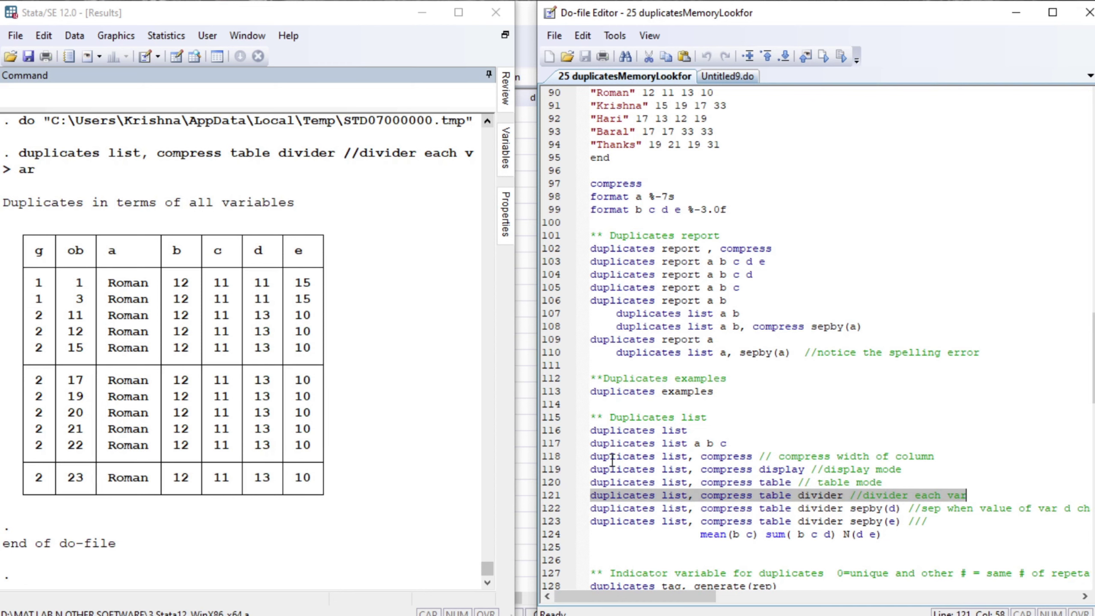
Step: Run line 122 to list duplicates in a compressed, divided table separated by the value of d
key("Down")
key("Home")
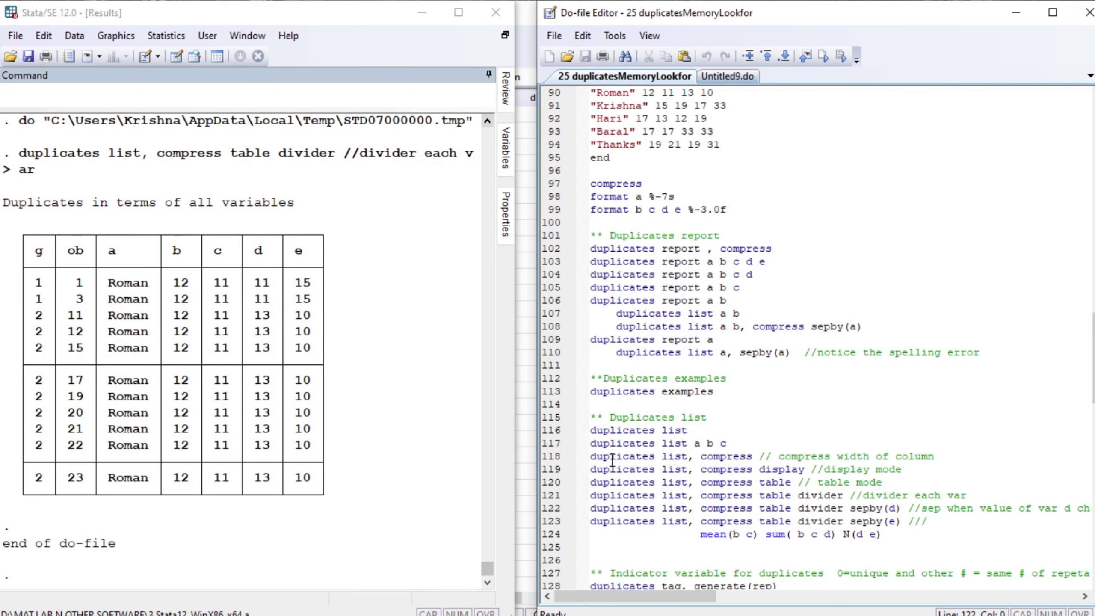
key("shift+End")
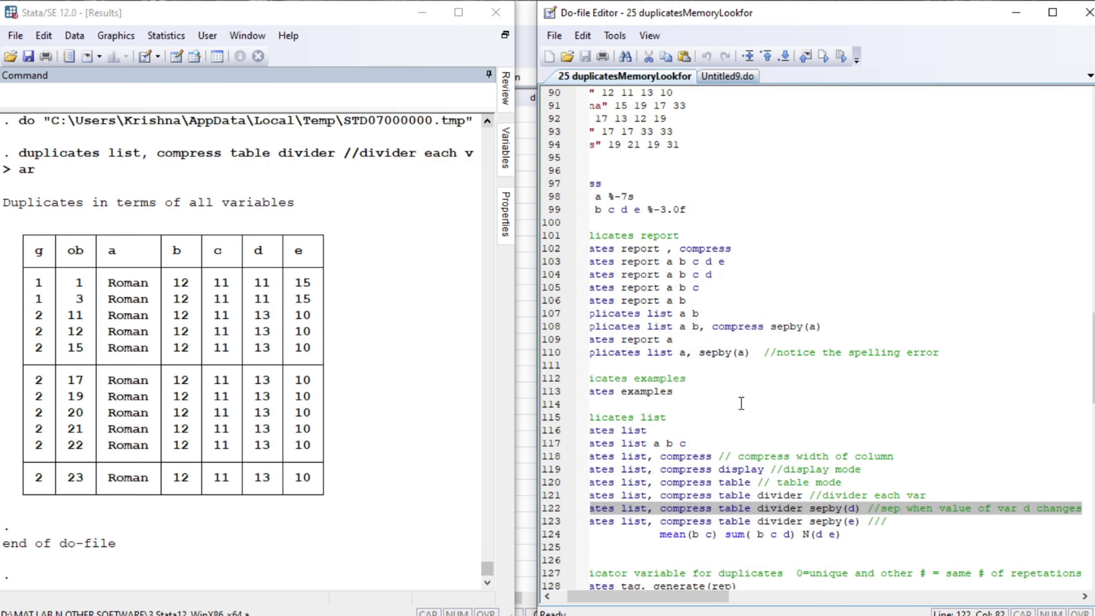
key("ctrl+d")
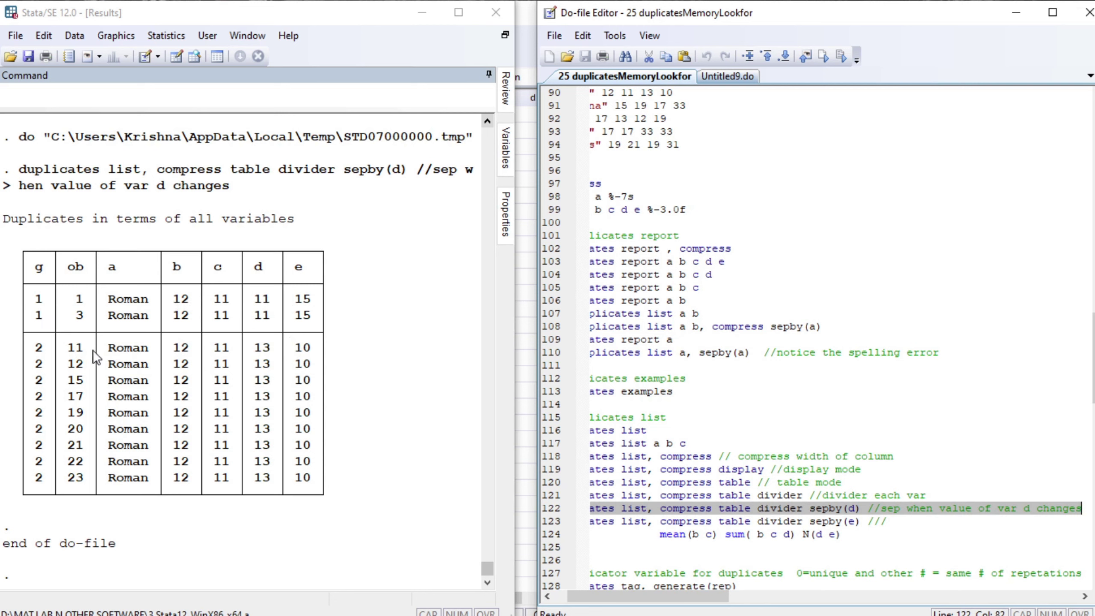
Step: Run lines 123 and 124 together to list duplicates separated by e, with mean(b c), sum(b c d) and N(d e)
left_click(615, 525)
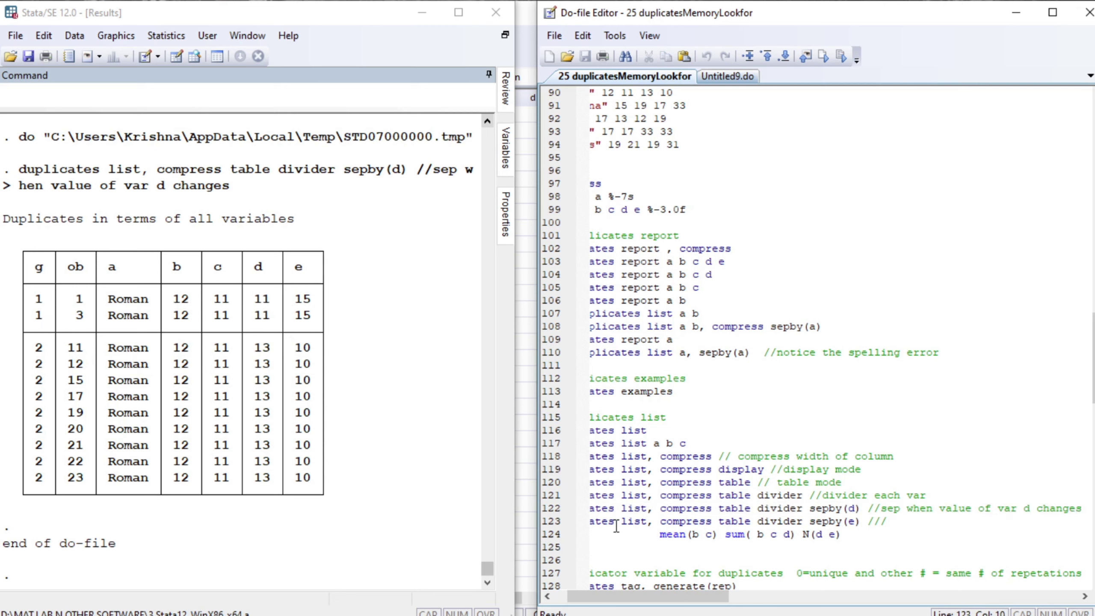
key("Home")
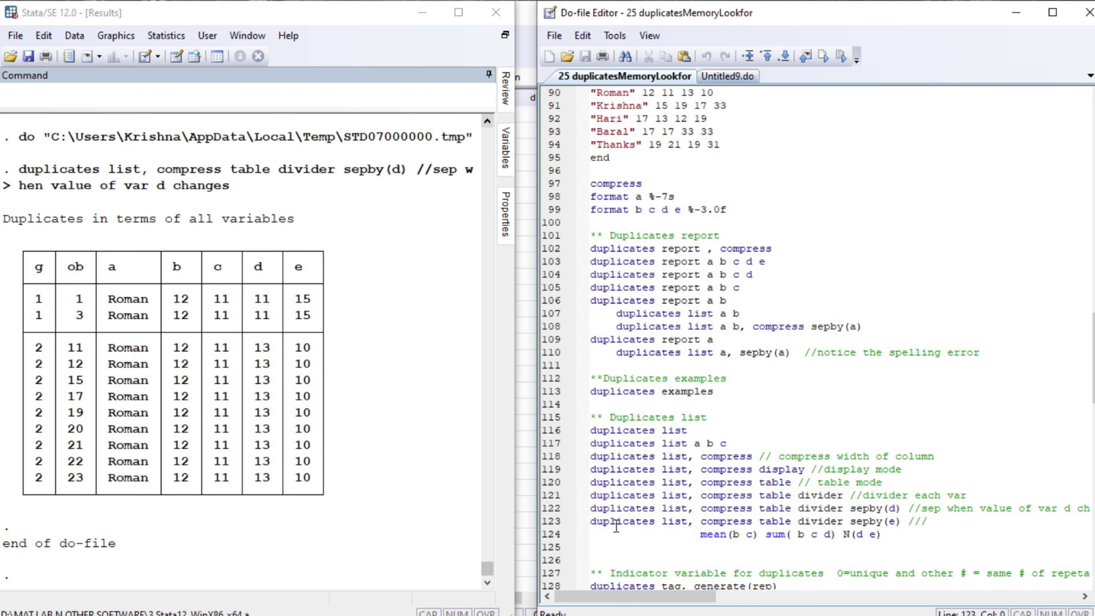
key("shift+Down")
key("shift+Down")
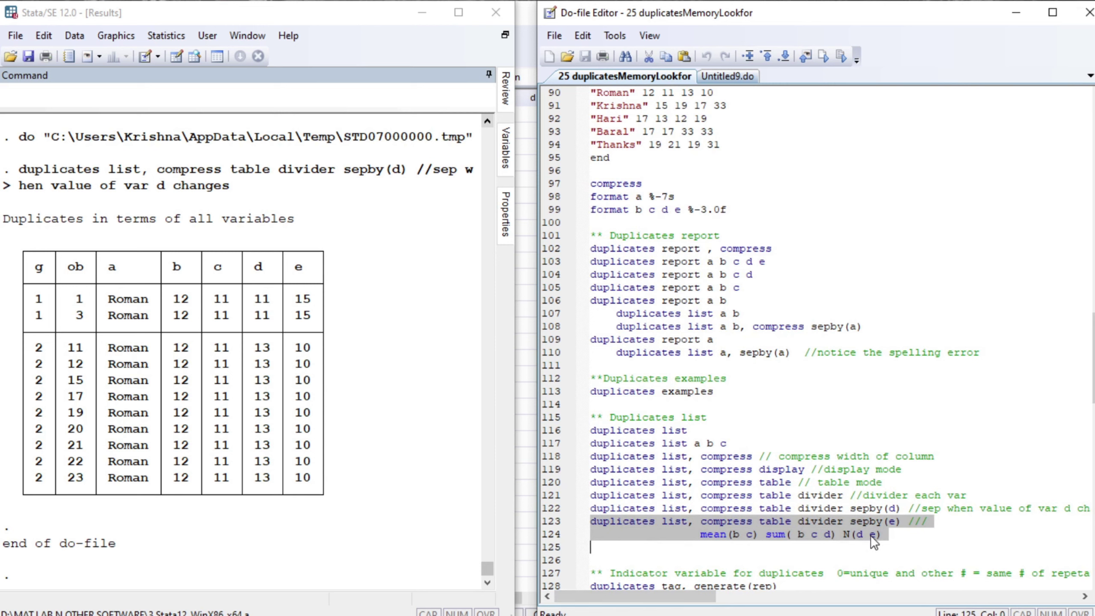
key("ctrl+d")
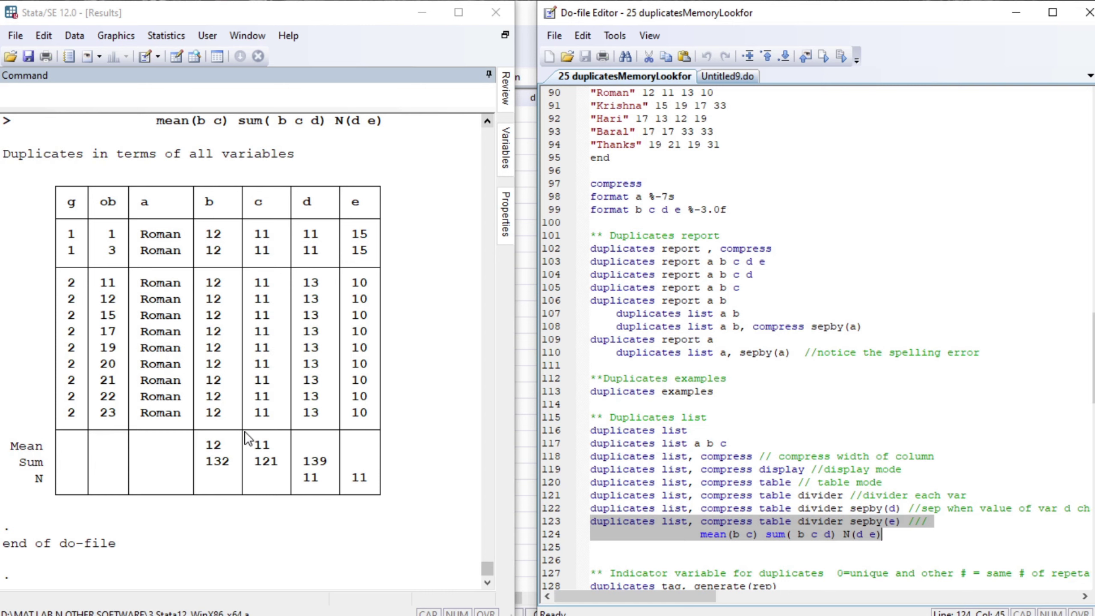
Step: Tag duplicates across all variables in a new indicator variable rep by running line 128
left_click(599, 543)
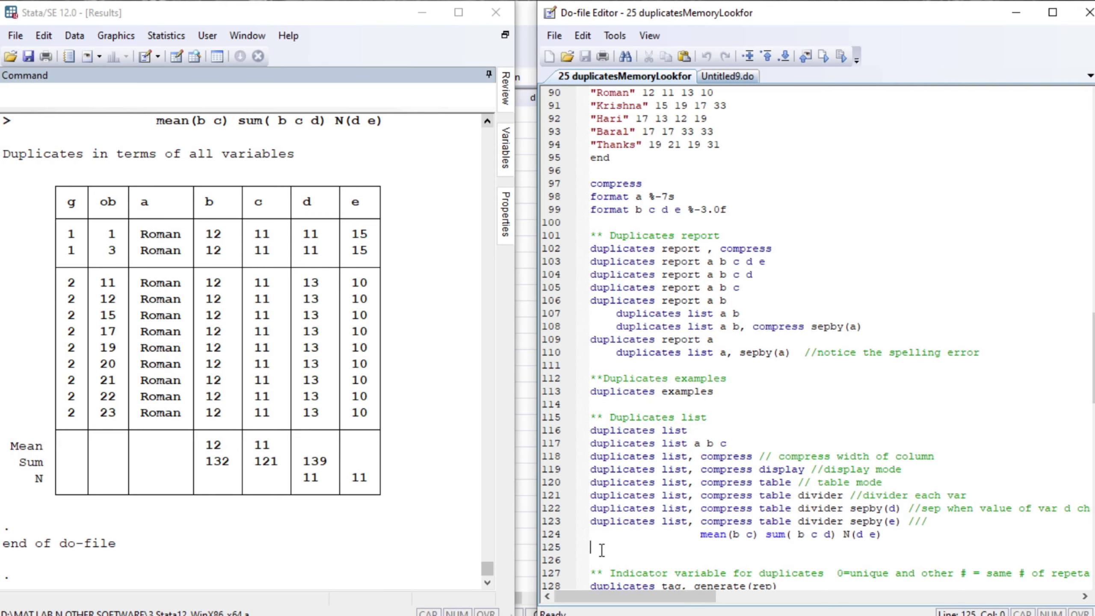
key("Down")
key("Down")
key("Down")
key("Down")
key("Down")
key("Down")
key("Down")
key("Down")
key("Down")
key("Down")
key("Down")
key("Down")
key("Down")
key("Down")
key("Down")
key("Down")
key("Down")
key("Down")
key("Down")
key("Down")
key("Down")
key("Down")
key("Down")
key("Down")
key("Down")
key("Down")
key("Down")
key("Down")
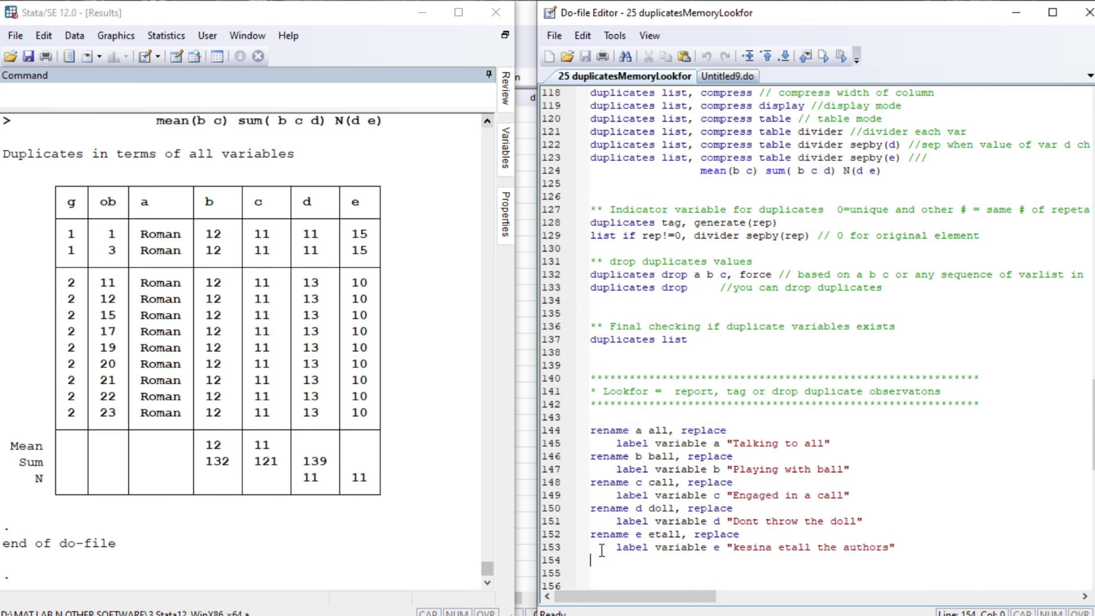
key("Up")
key("Up")
key("Up")
key("Up")
key("Up")
key("Up")
key("Up")
key("Up")
key("Up")
key("Up")
key("Up")
key("Up")
key("Up")
key("Up")
key("Up")
key("Up")
key("Up")
key("Up")
key("Up")
key("Up")
key("Down")
key("Down")
key("Down")
key("shift+End")
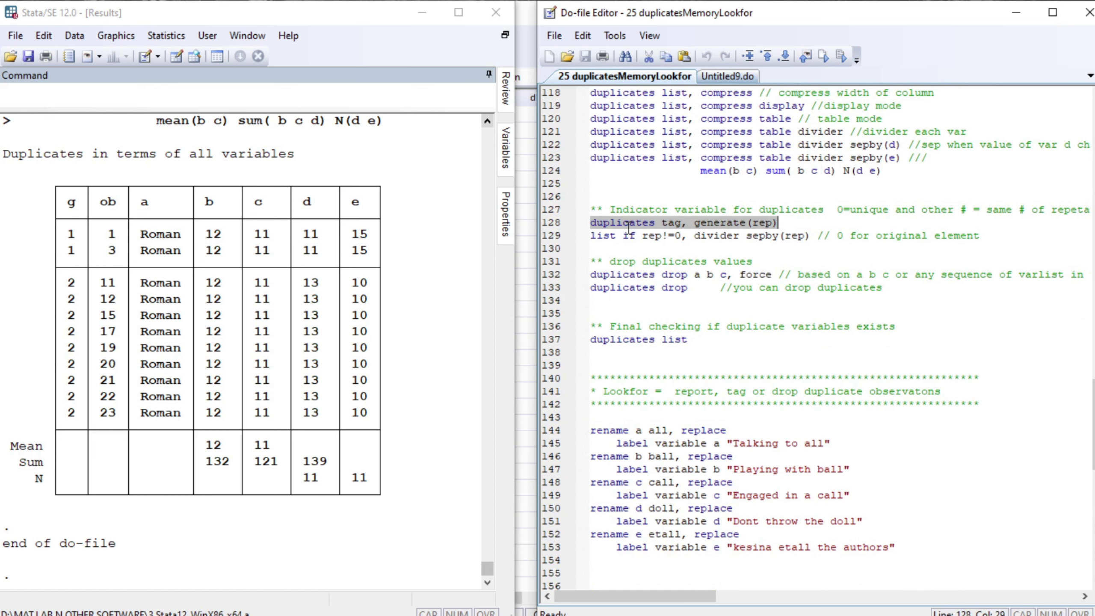
left_click(628, 225)
left_click(669, 224)
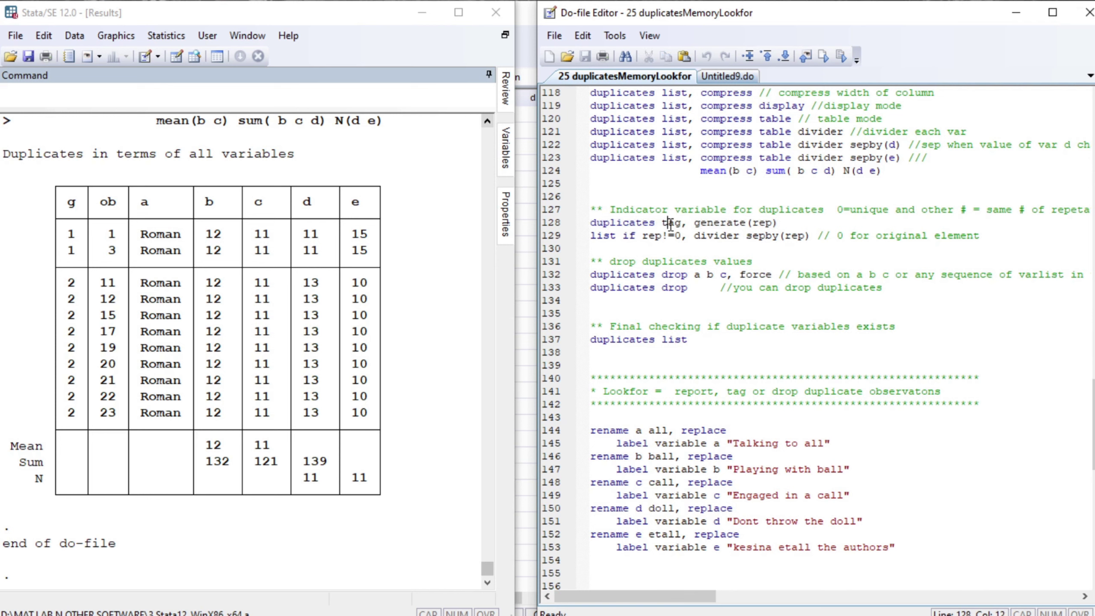
key("Left")
key("Left")
key("Left")
key("Left")
key("Left")
key("shift+End")
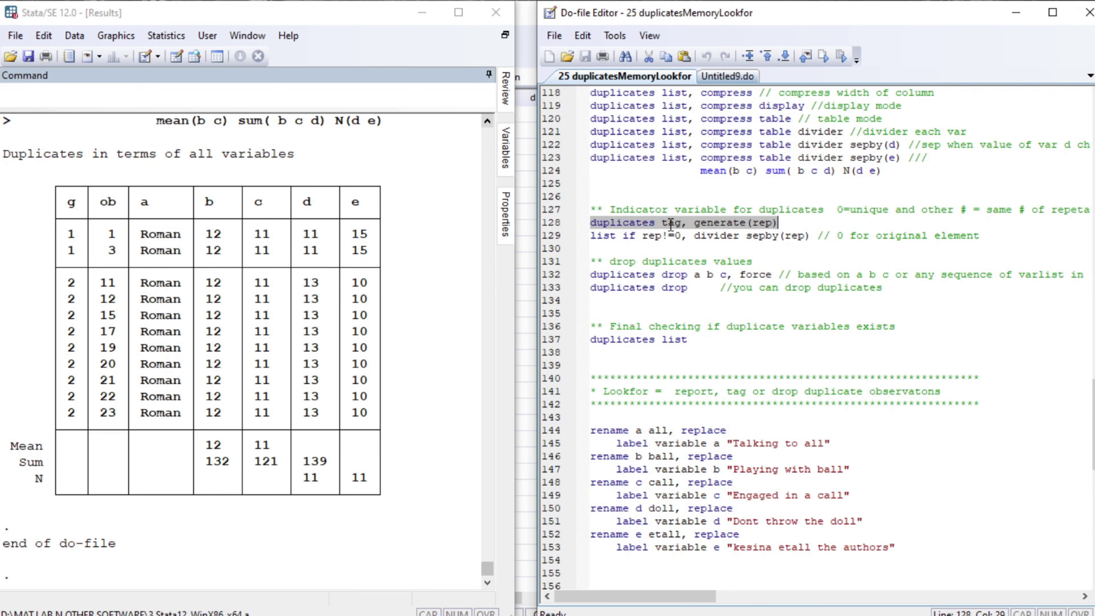
key("ctrl+d")
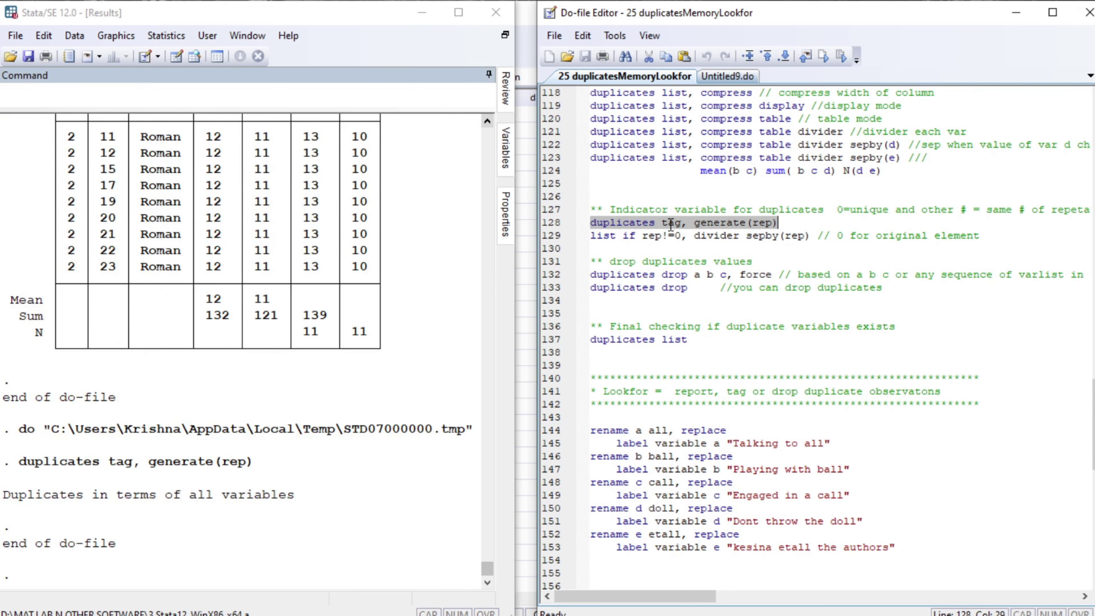
key("Home")
key("Down")
key("shift+End")
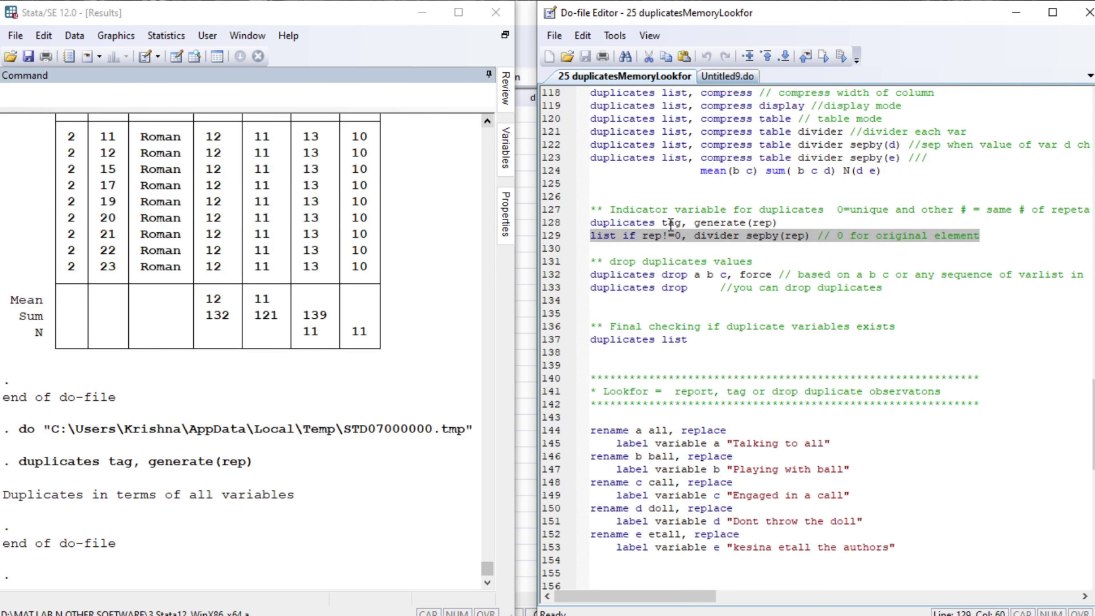
Step: Switch to the Data Editor and examine the values of rep across the unique and repeated observations
left_click(527, 182)
left_click(640, 112)
key("Left")
key("Down")
key("Down")
key("Down")
key("Down")
key("Down")
key("Down")
key("Down")
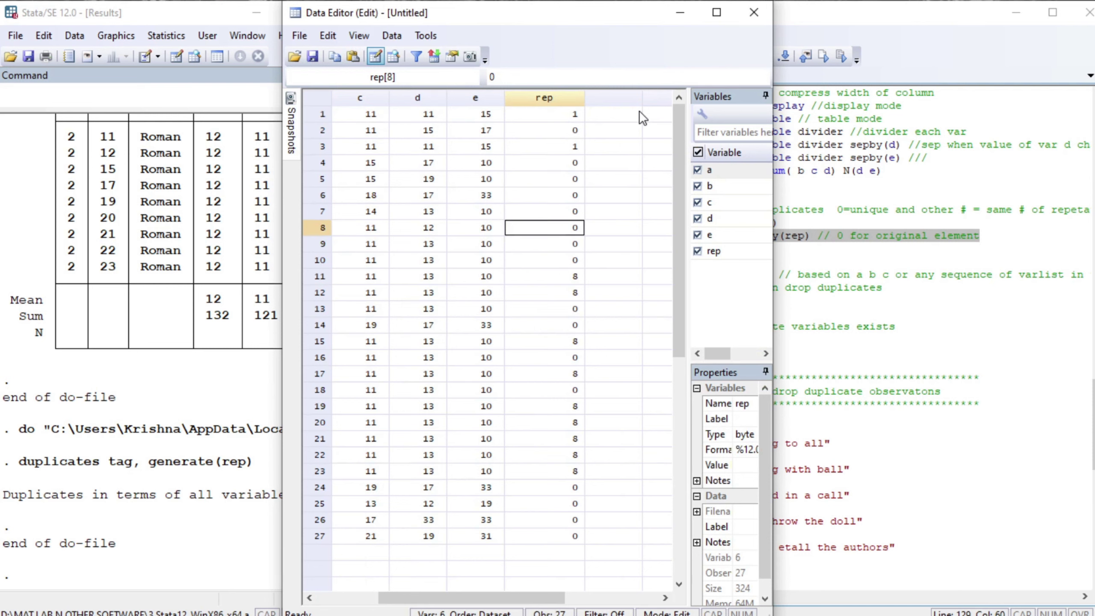
key("Up")
key("Up")
key("Up")
key("Up")
key("Up")
key("Up")
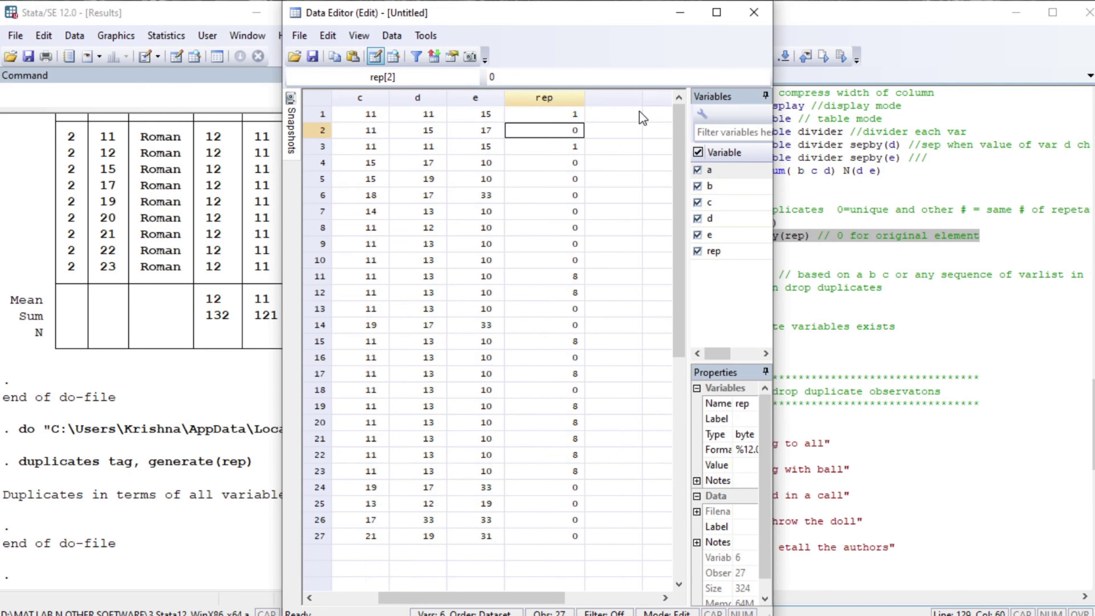
key("Down")
key("Down")
key("Down")
key("Down")
key("Down")
key("Down")
key("Down")
key("Down")
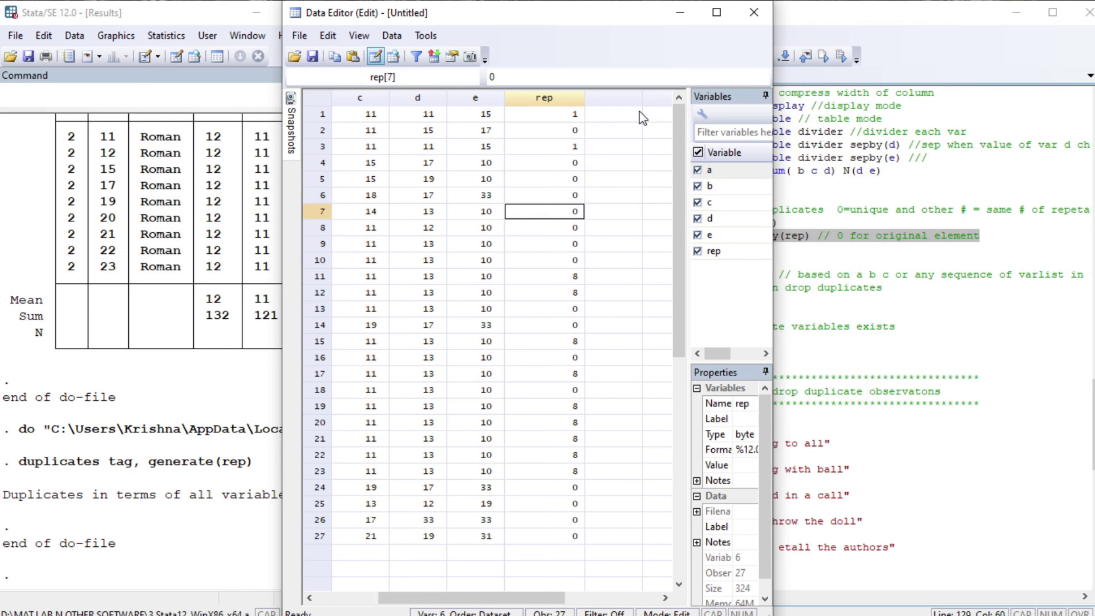
key("Down")
key("Down")
key("Down")
key("Up")
key("Up")
key("Up")
key("Up")
key("Up")
key("Up")
key("Up")
key("Up")
key("Up")
key("Up")
key("Up")
key("Up")
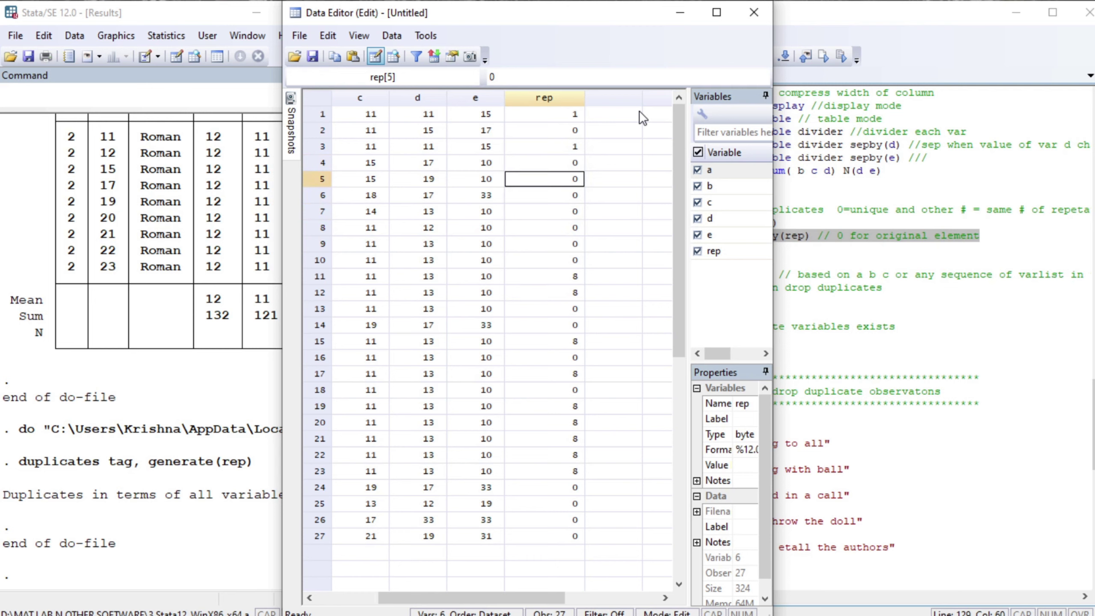
key("Down")
key("Up")
key("Down")
key("Down")
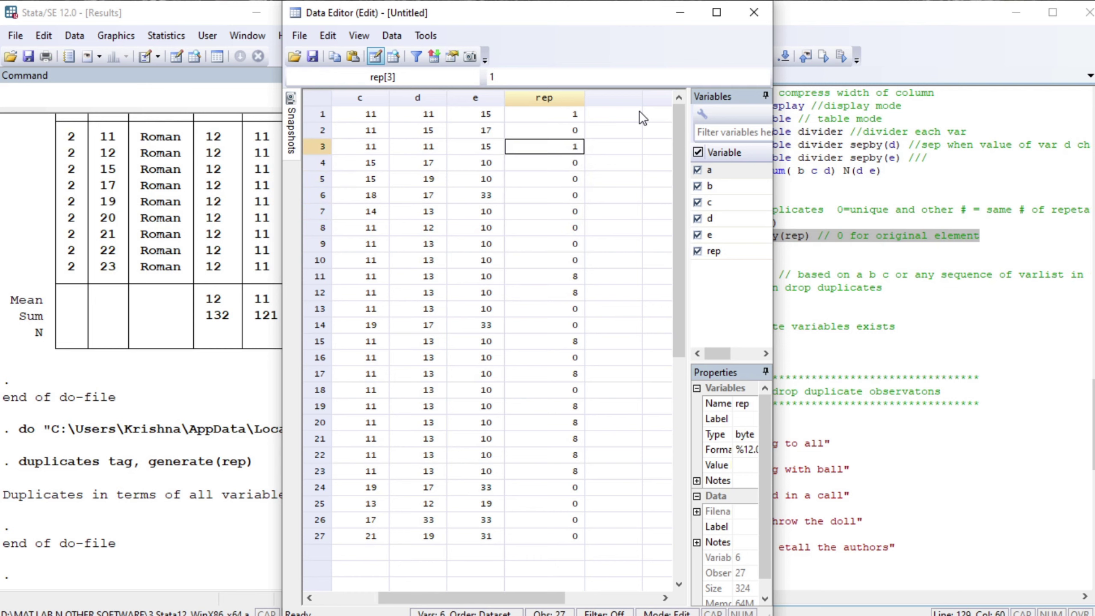
key("Up")
key("Up")
key("Down")
key("Down")
key("Down")
key("Down")
key("Down")
key("Down")
key("Down")
key("Down")
key("Down")
key("Down")
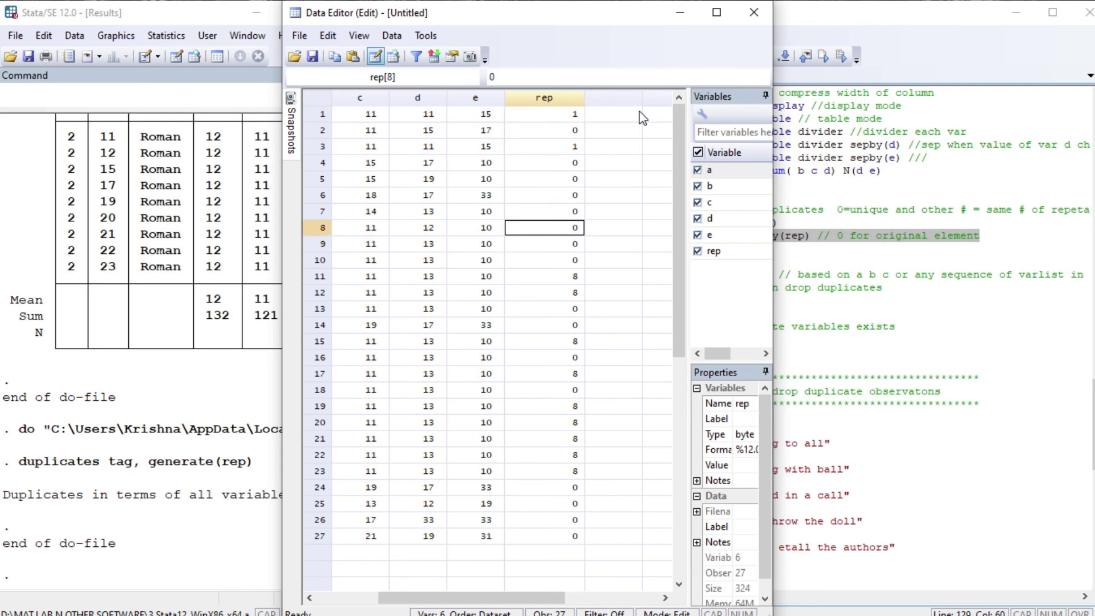
key("Down")
key("Up")
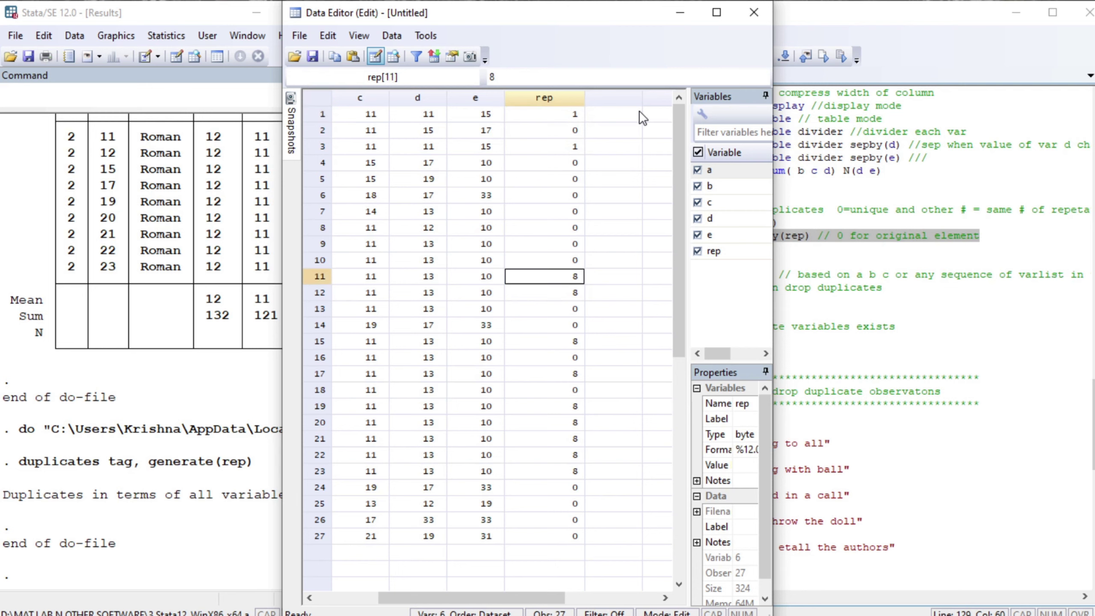
key("Down")
key("Down")
key("Down")
key("Down")
key("Down")
key("Down")
key("Down")
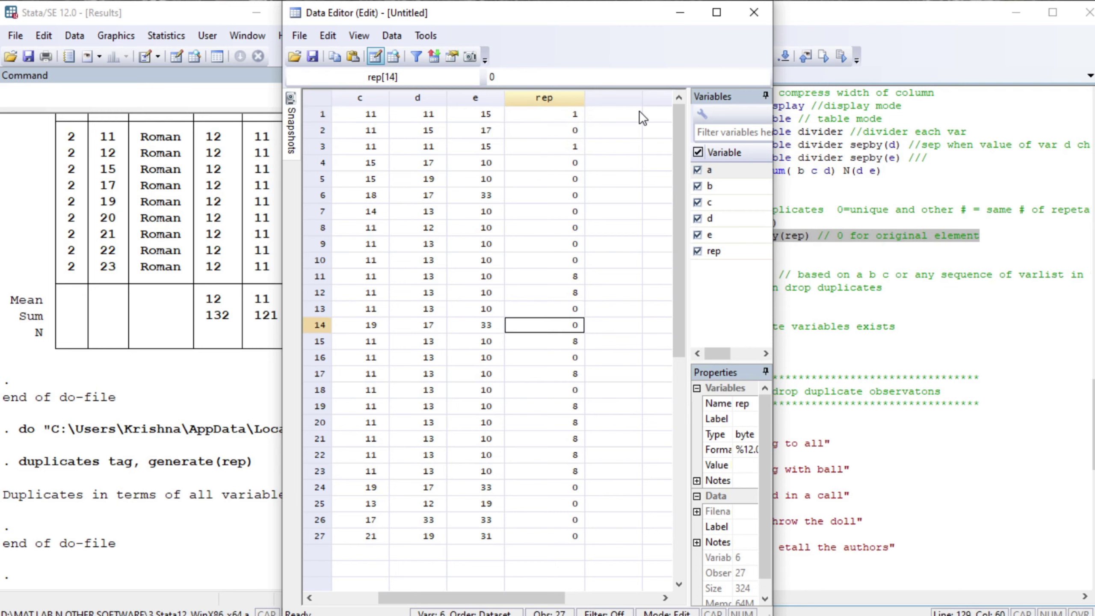
key("Down")
key("Down")
key("Down")
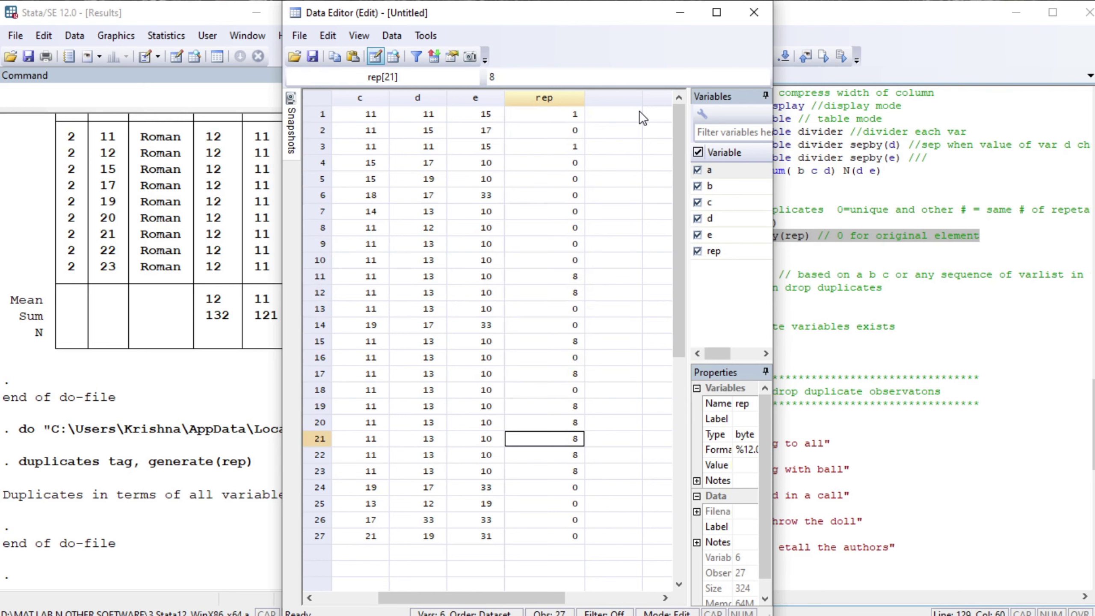
key("Down")
key("Down")
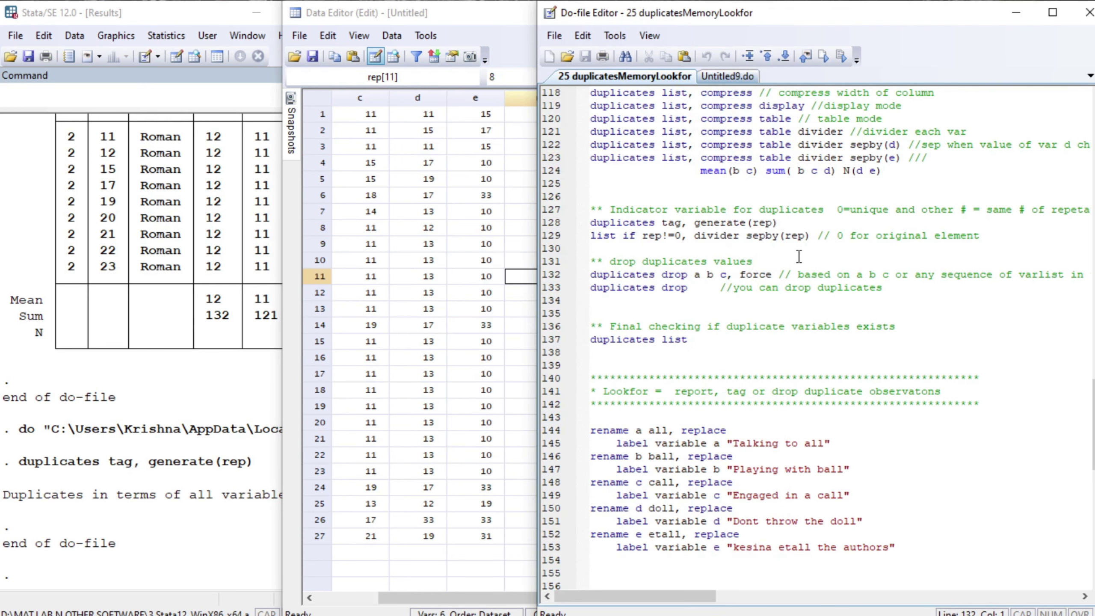
Step: Run line 129 of the do-file to list observations where rep!=0, with dividers and separated by rep
key("Left")
key("Up")
key("Up")
key("Up")
key("shift+End")
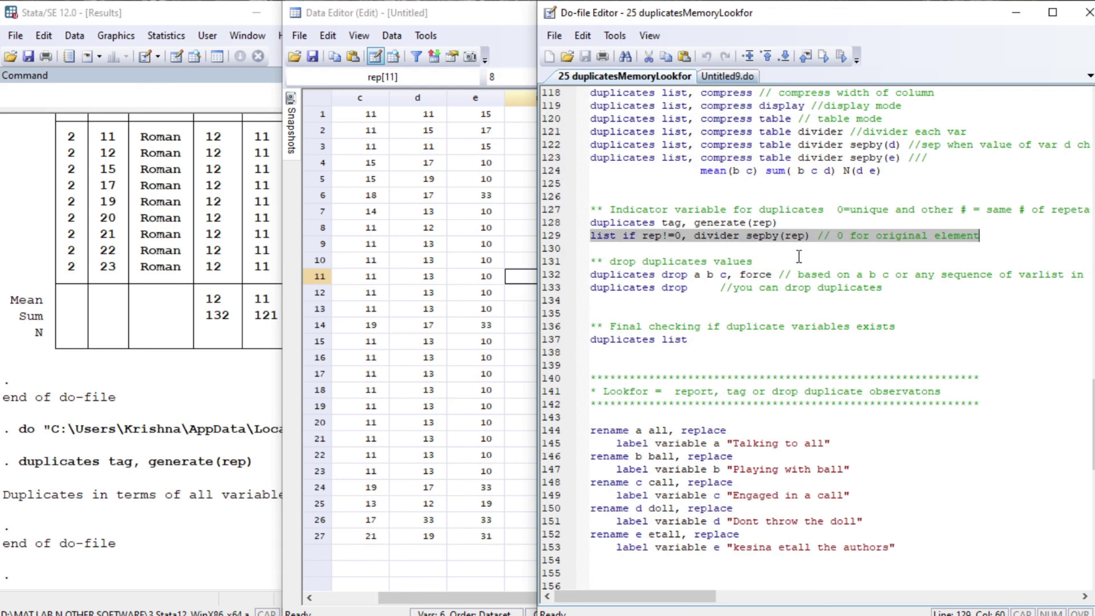
left_click(679, 236)
key("Home")
key("shift+End")
key("ctrl+d")
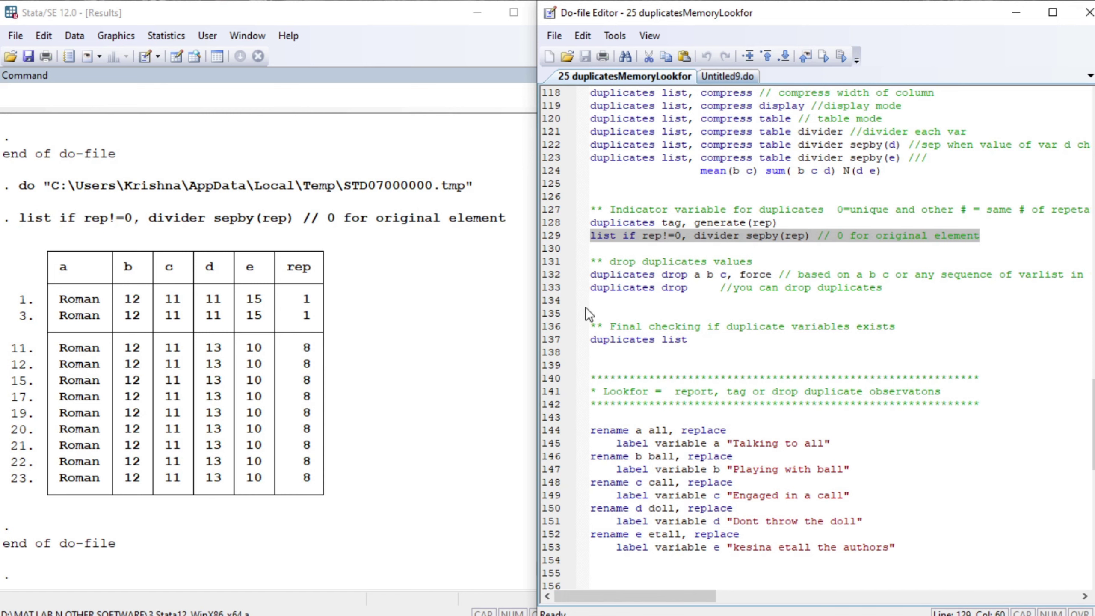
Step: Narrow the Results window to expose the Data Editor, and run line 132 to force-drop duplicates based on a, b and c
left_click(604, 287)
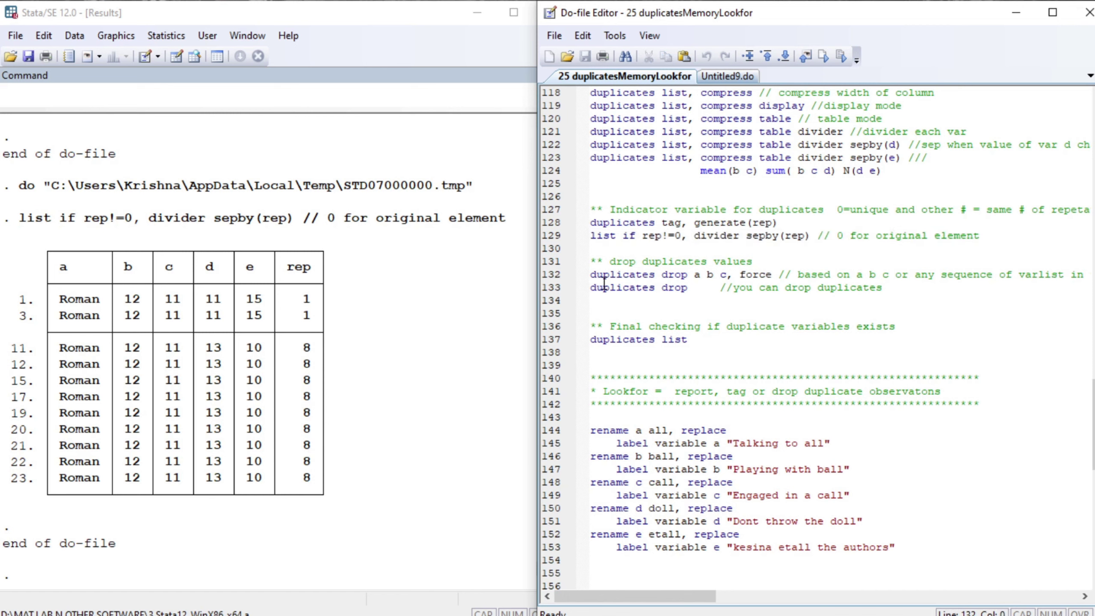
key("shift+End")
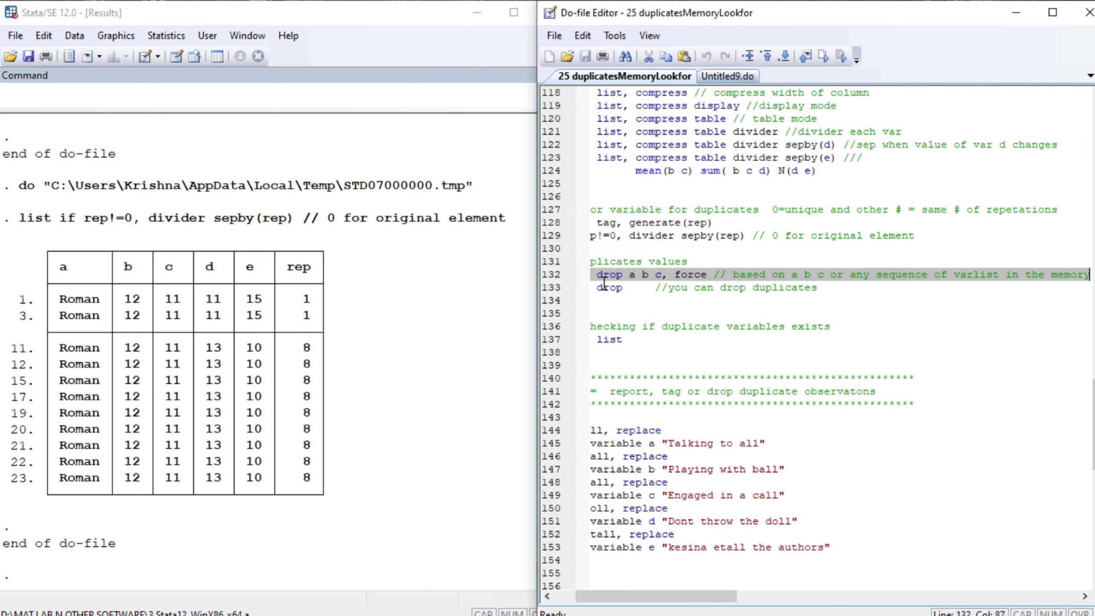
left_click(429, 225)
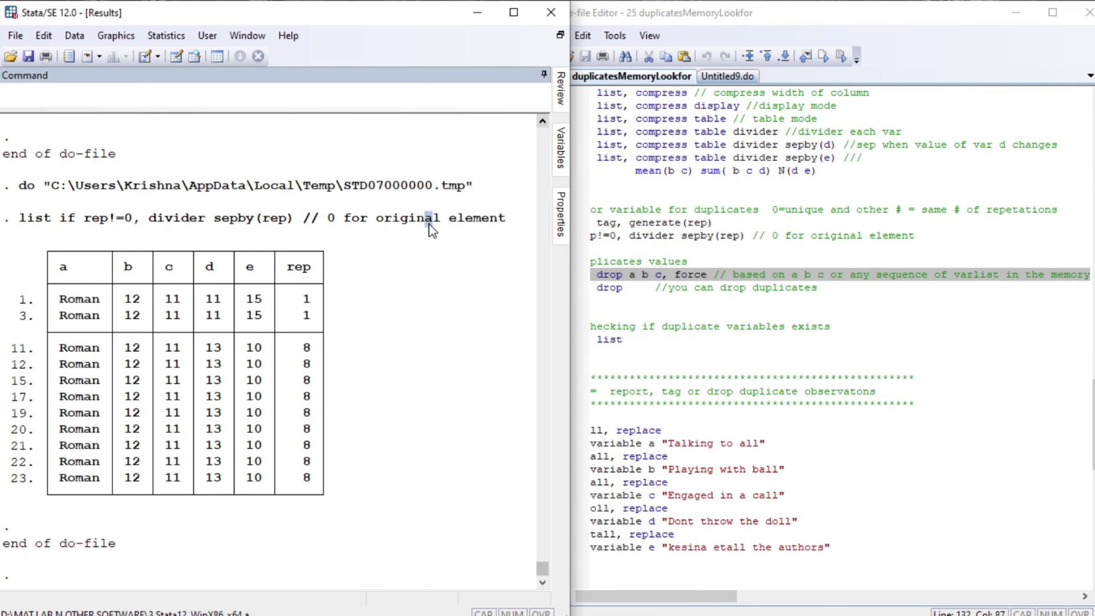
left_click(429, 223)
left_click_drag(571, 254, 292, 257)
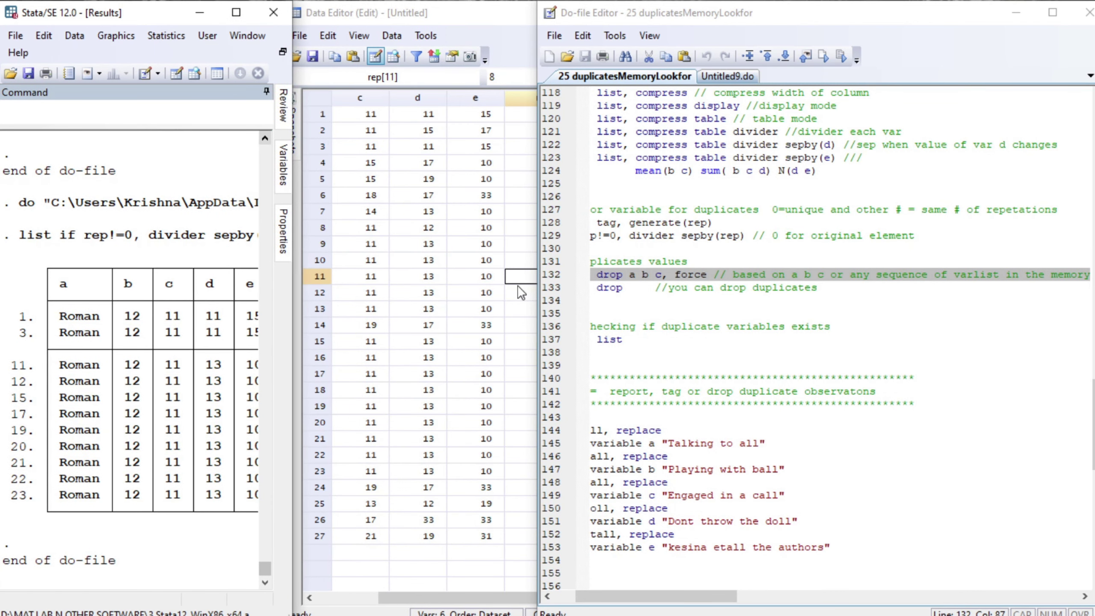
left_click(592, 278)
triple_click(596, 275)
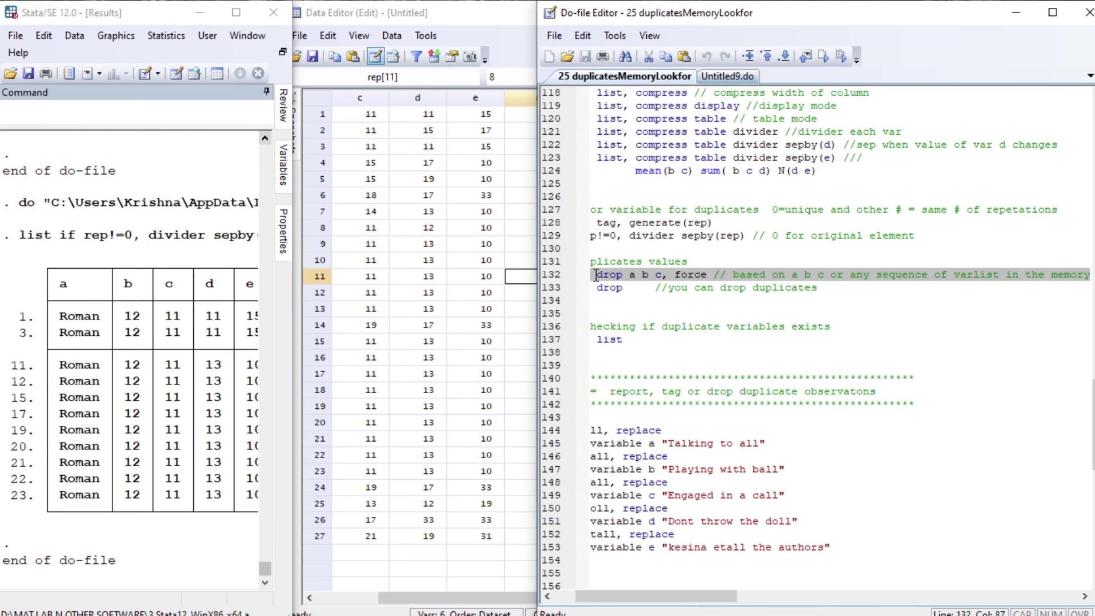
key("ctrl+d")
Step: Run line 133 of the do-file to drop duplicates across all variables
key("Right")
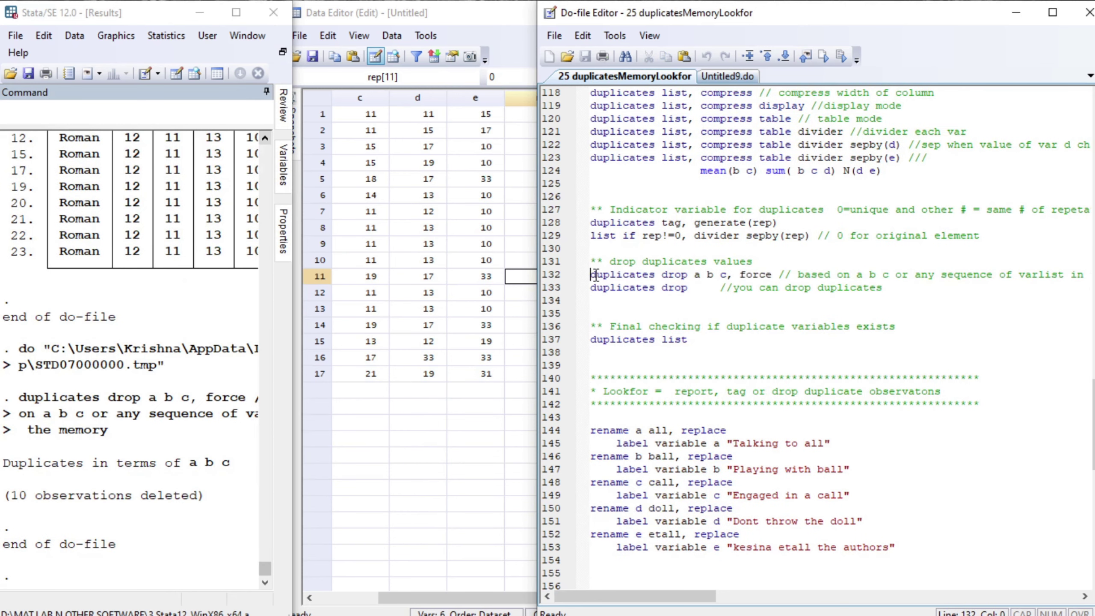
key("shift+End")
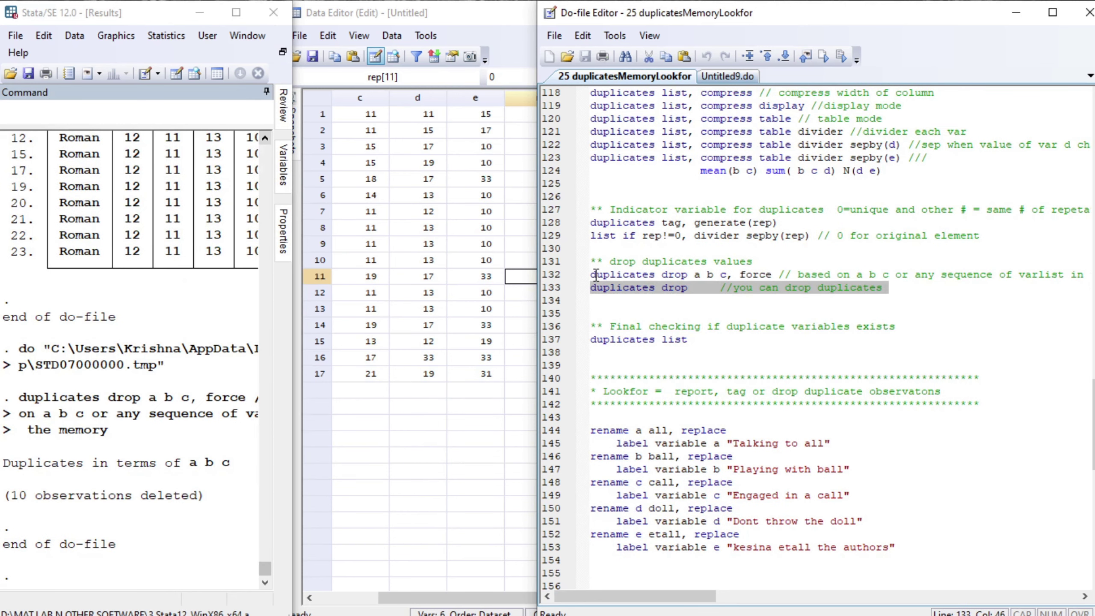
key("ctrl+d")
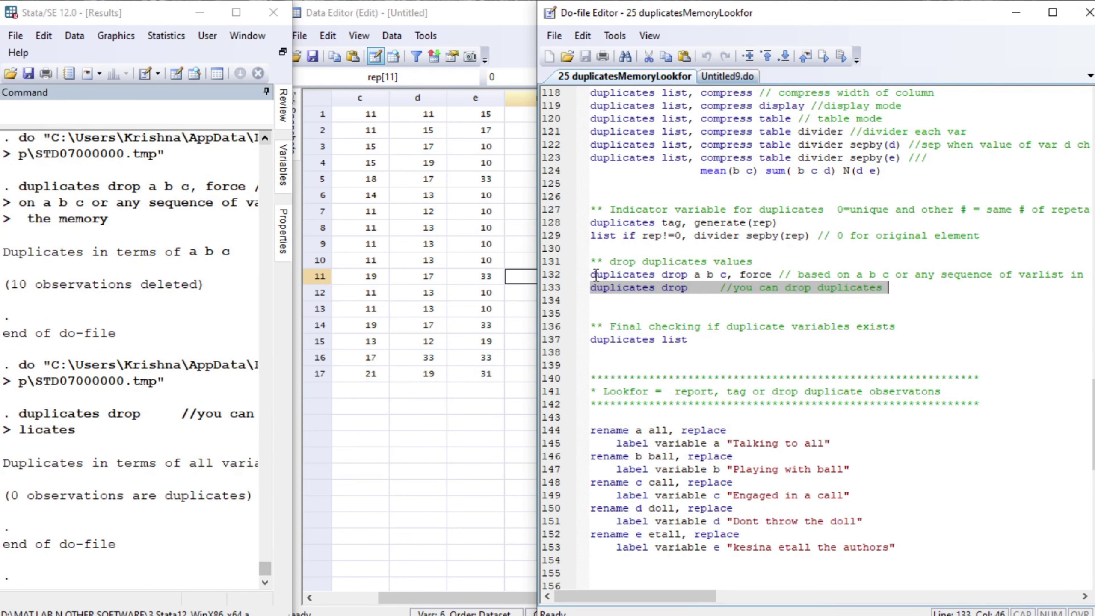
Step: Run line 137, duplicates list, as a final check for remaining duplicates
key("Down")
key("Down")
key("Down")
key("Down")
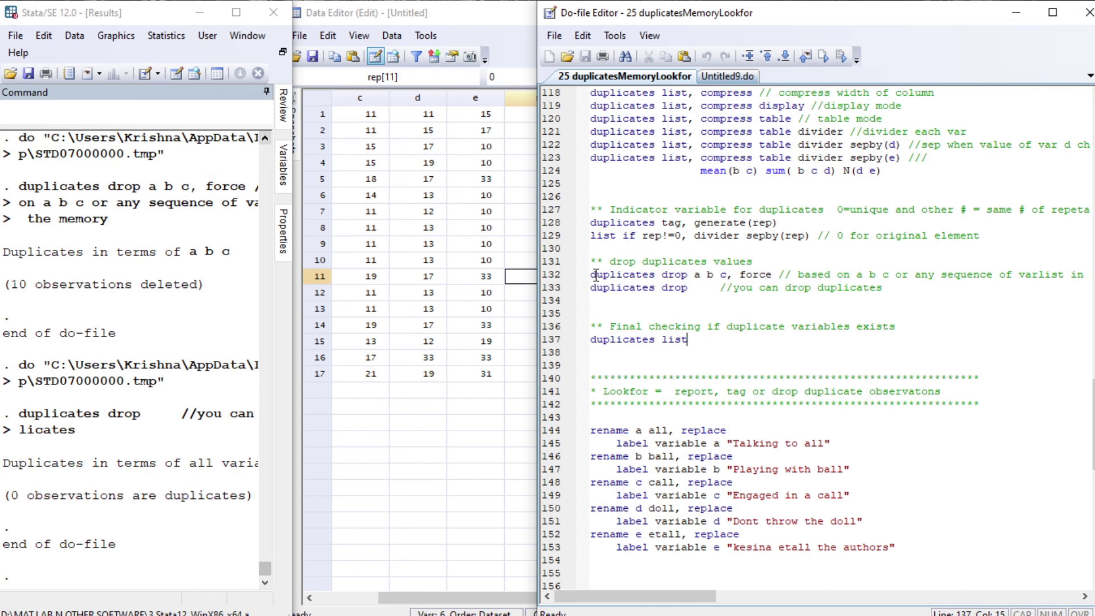
key("shift+Home")
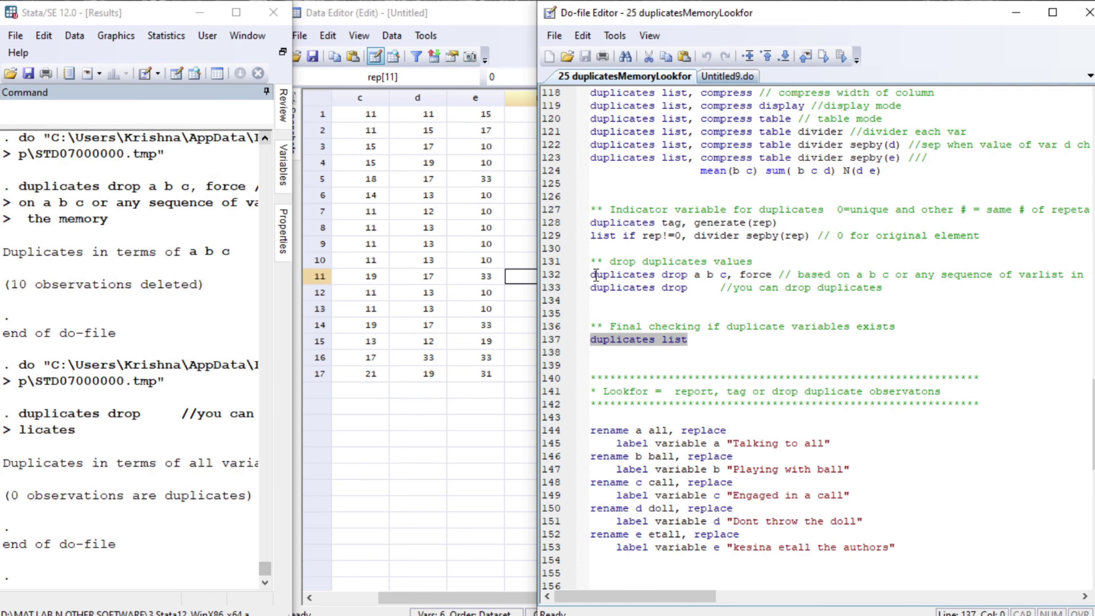
key("ctrl+d")
key("Down")
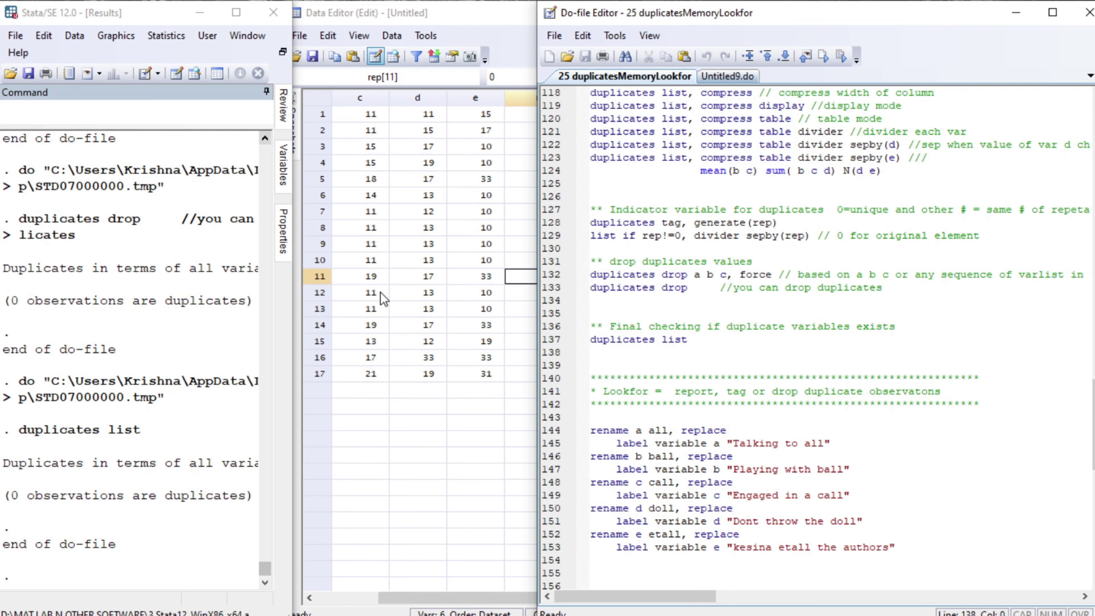
Step: Review the drop output in the Results window and examine the remaining observations and their rep values in the Data Editor
left_click(261, 369)
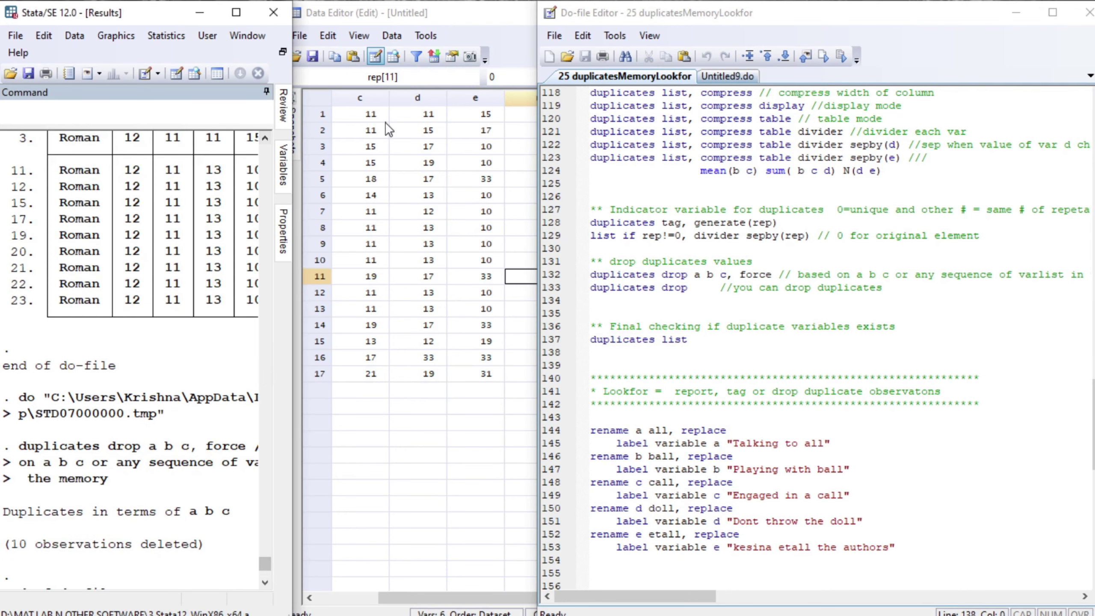
left_click(461, 26)
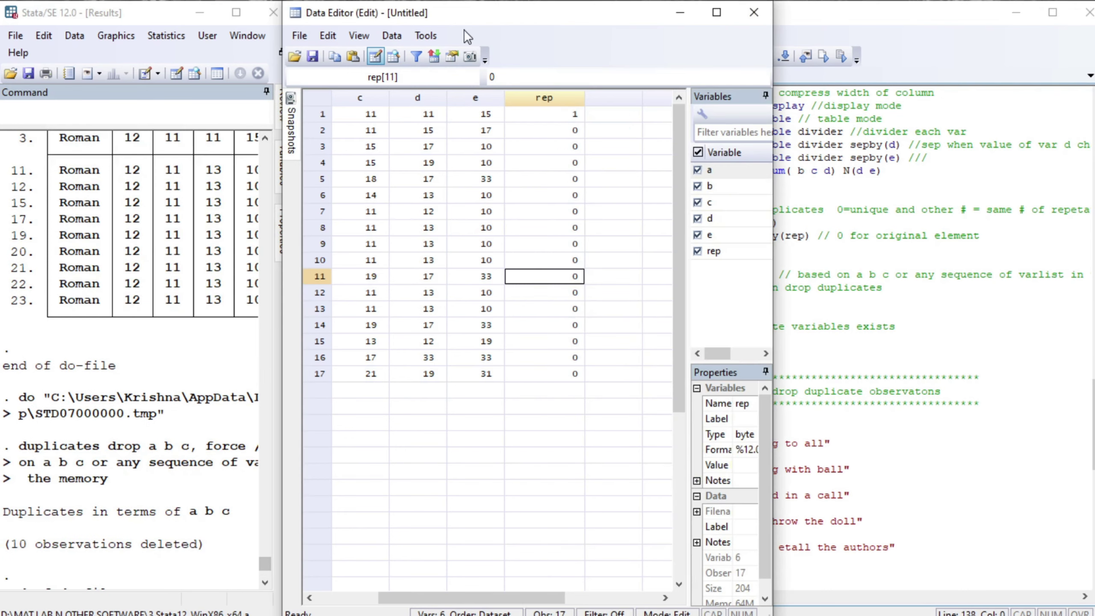
left_click(803, 354)
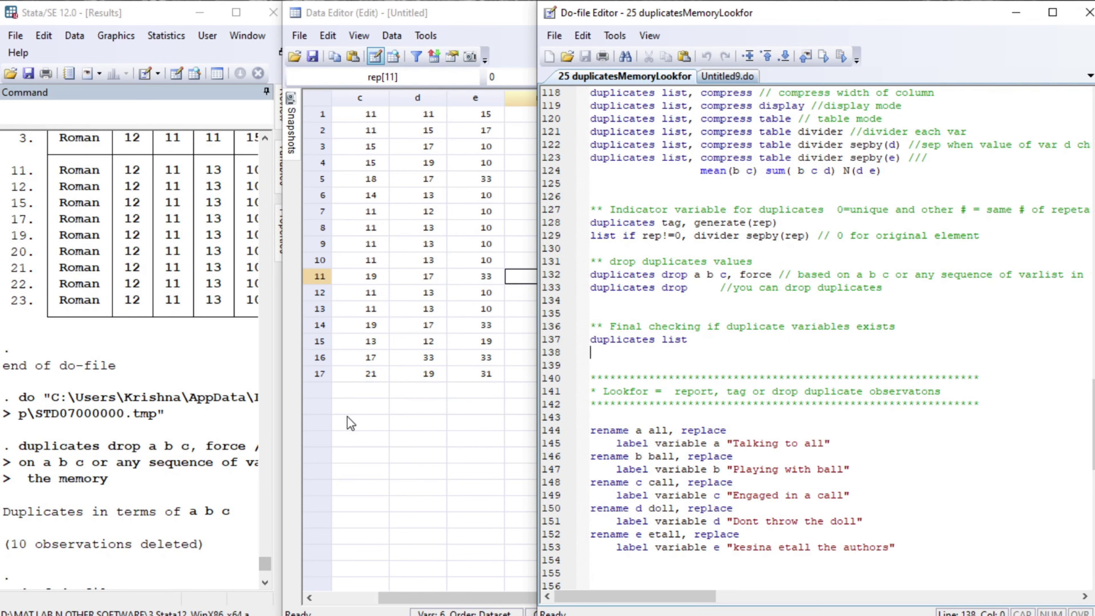
left_click(356, 391)
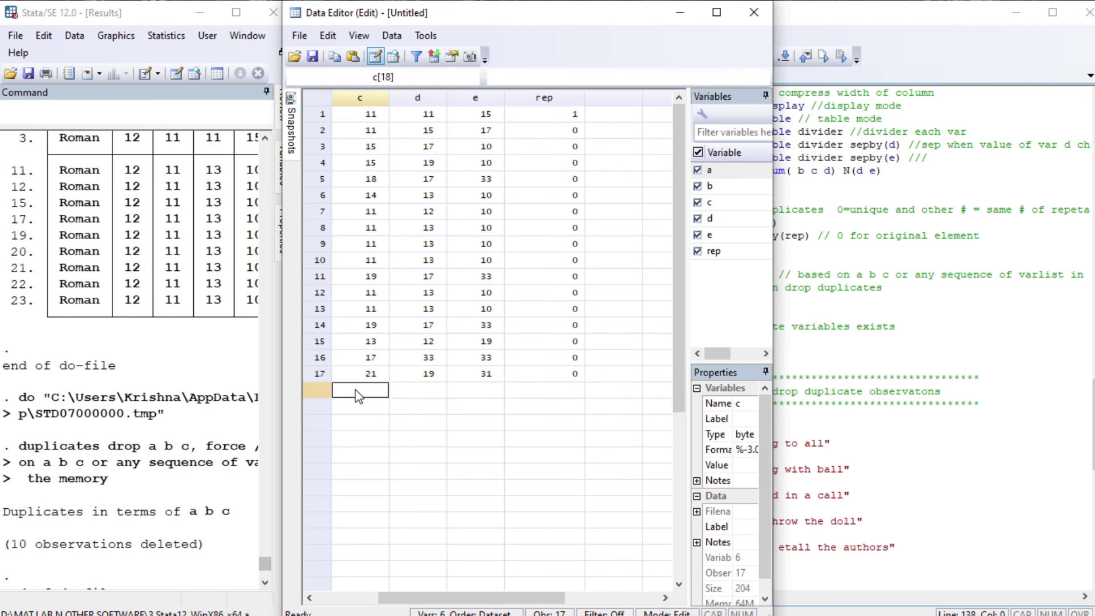
left_click(564, 113)
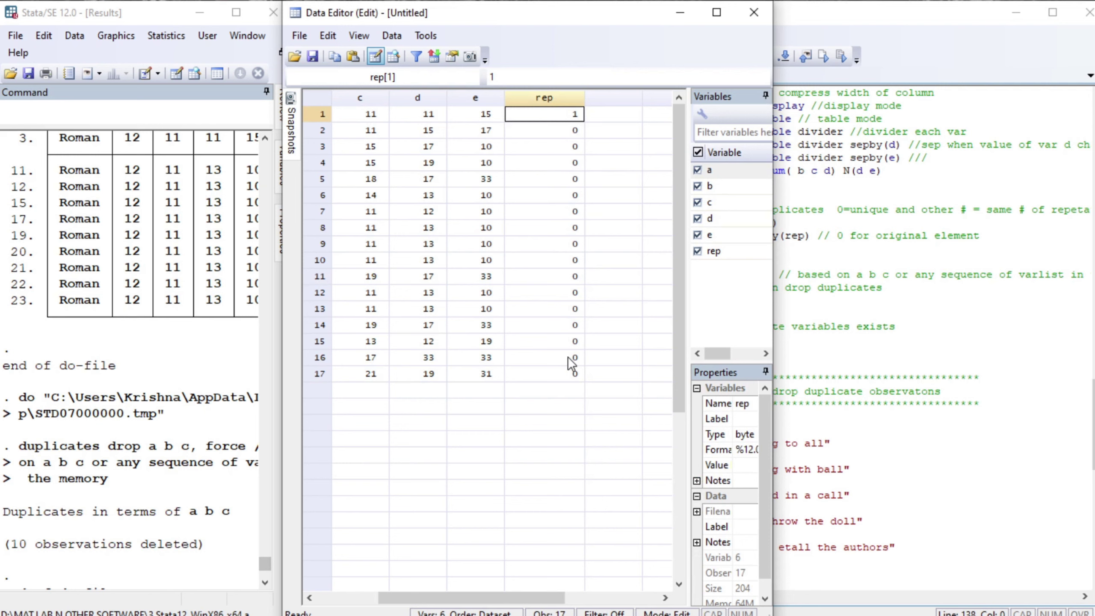
key("Left")
key("Left")
key("Left")
key("Left")
key("Left")
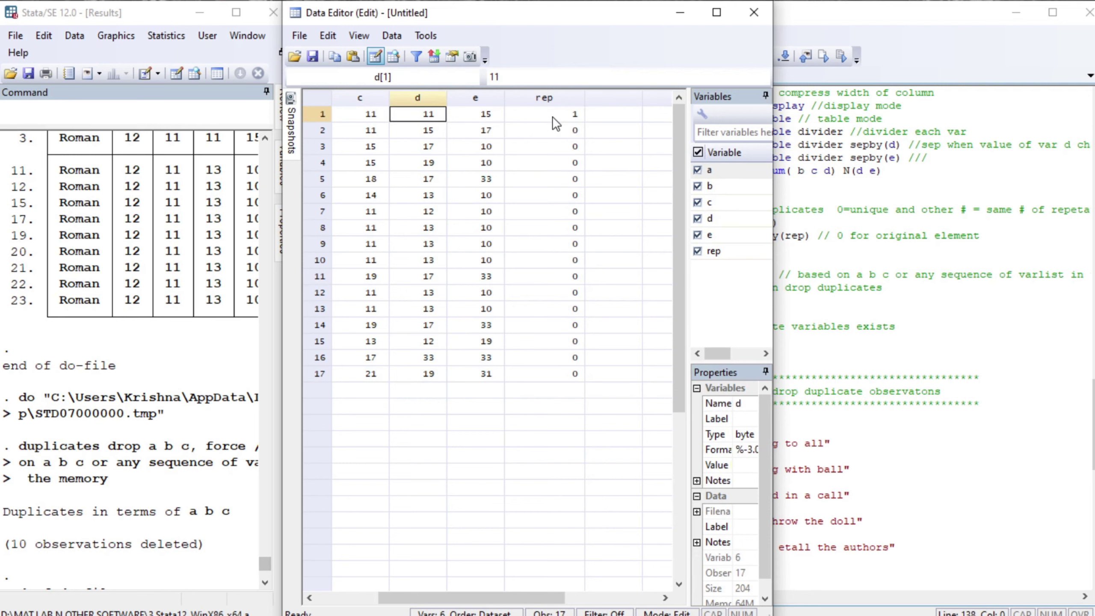
key("Right")
key("Right")
key("Right")
key("Right")
key("Right")
key("Right")
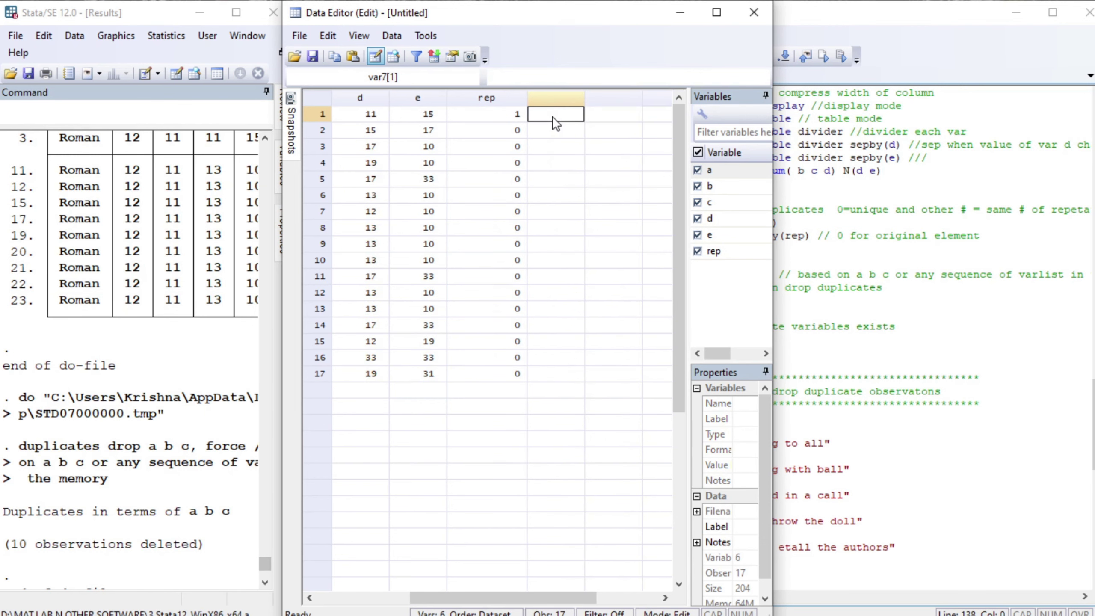
key("Left")
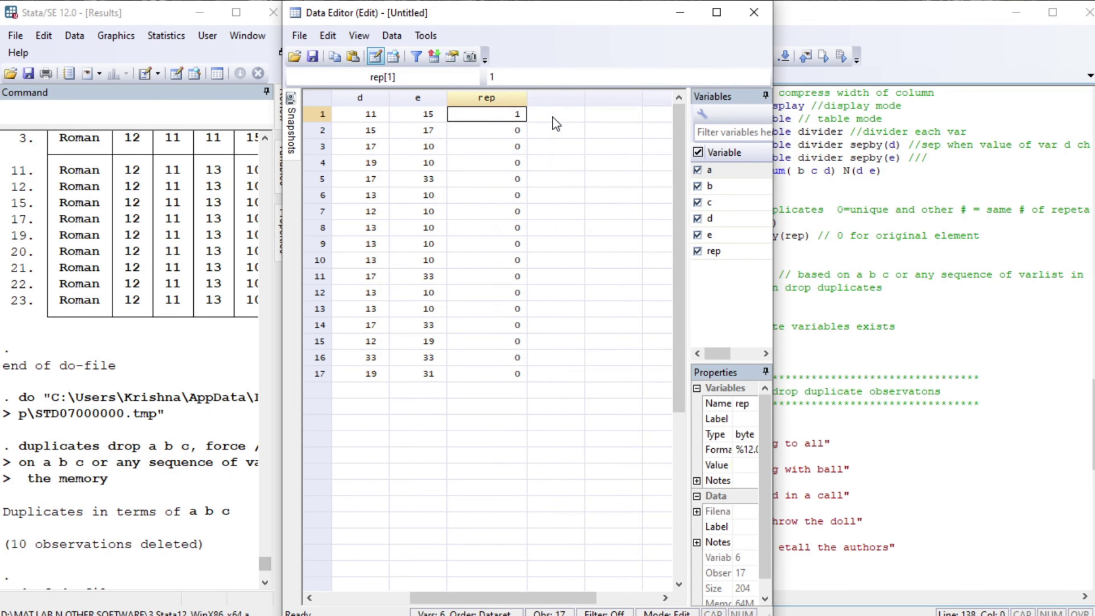
Step: Return to the do-file and reword the Lookfor heading comment on line 141 to "searchs the match"
left_click(795, 344)
key("Down")
key("Down")
key("Down")
key("Down")
key("Down")
key("Down")
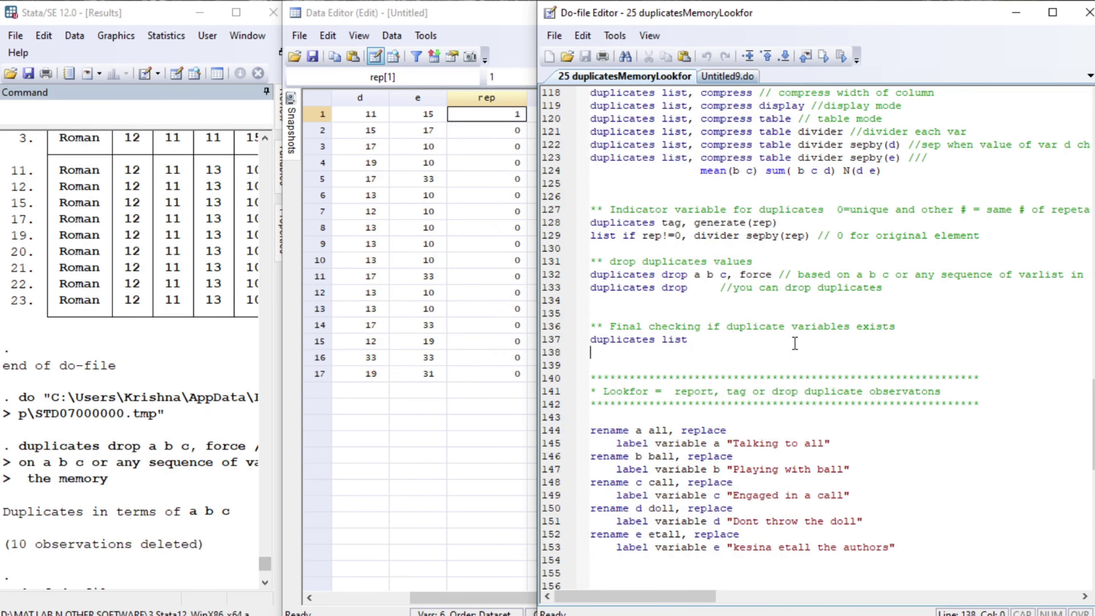
scroll(794, 344, "down", 1)
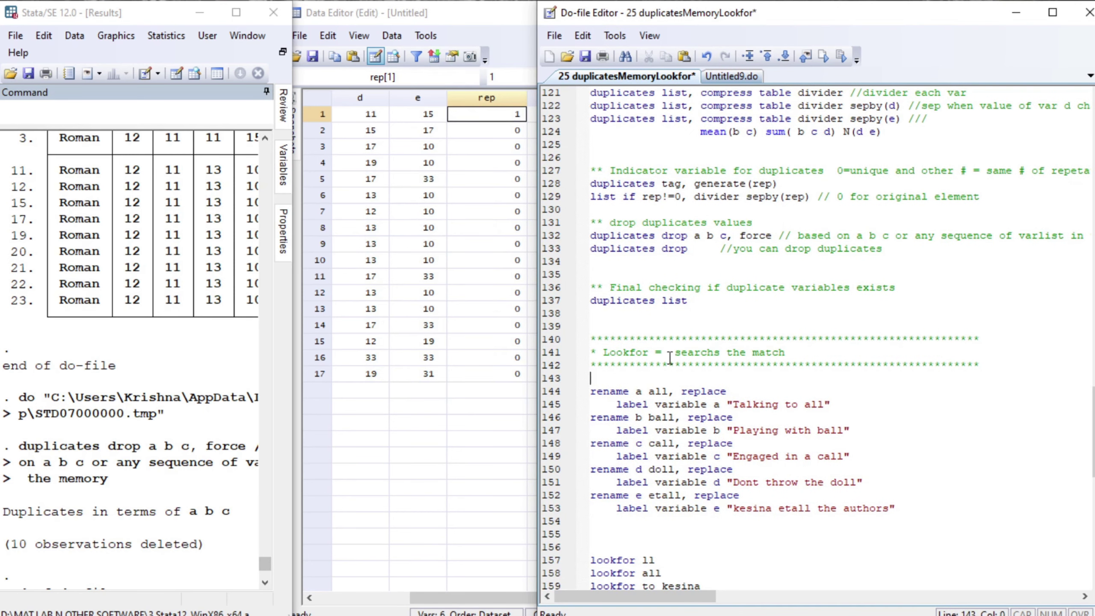
Step: Run lines 144 to 153 to rename a–e as all, ball, call, doll and etall and to attach their variable labels
key("Down")
key("End")
key("Home")
key("shift+Down")
key("shift+Down")
key("shift+Down")
key("shift+Down")
key("shift+Down")
key("shift+Down")
key("shift+Down")
key("shift+Down")
key("shift+Down")
key("shift+Down")
key("shift+Down")
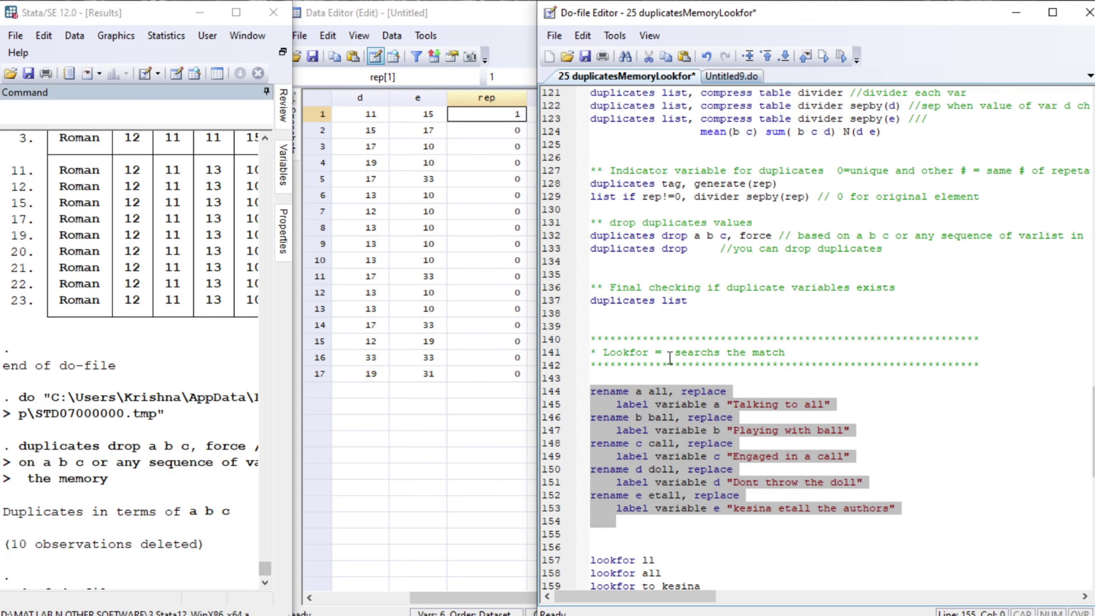
key("ctrl+d")
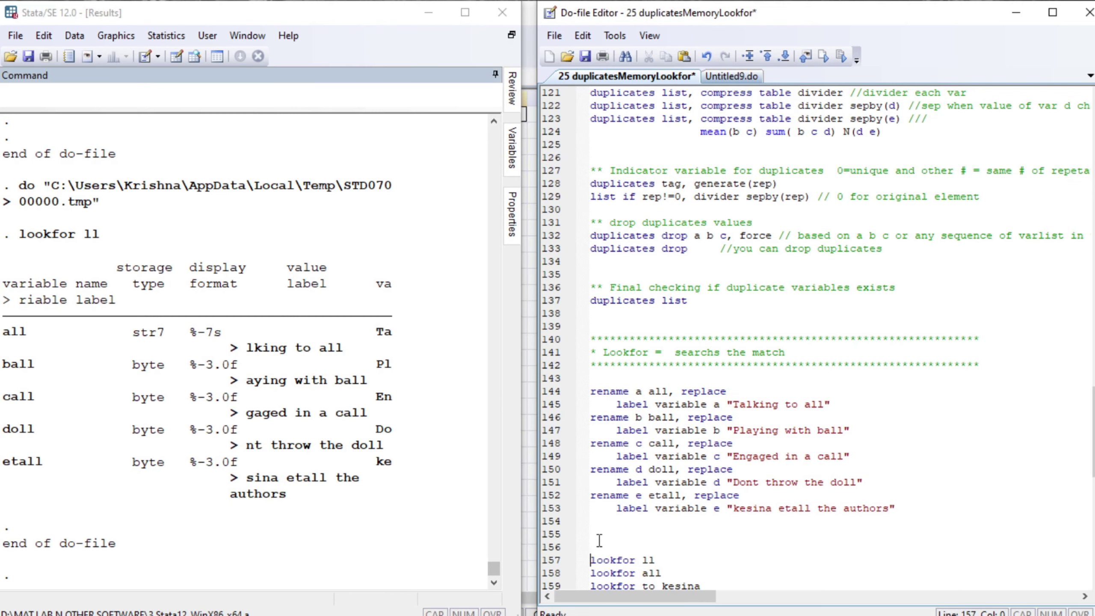
Step: Run lines 157 and 158 one at a time to look for variables matching "ll" and "all"
key("shift+End")
key("ctrl+d")
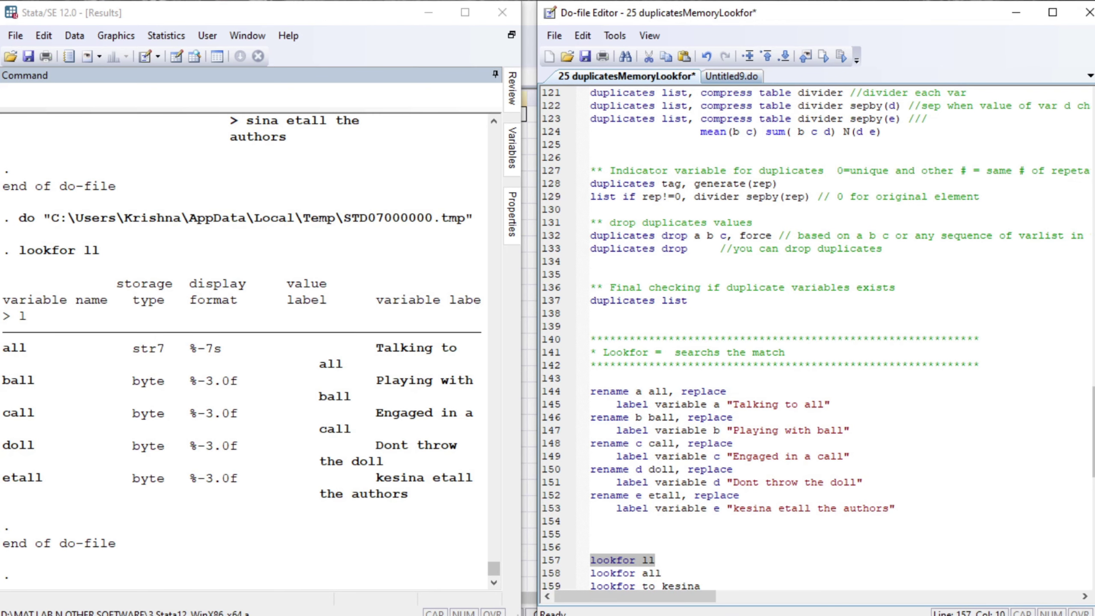
scroll(735, 300, "down", 8)
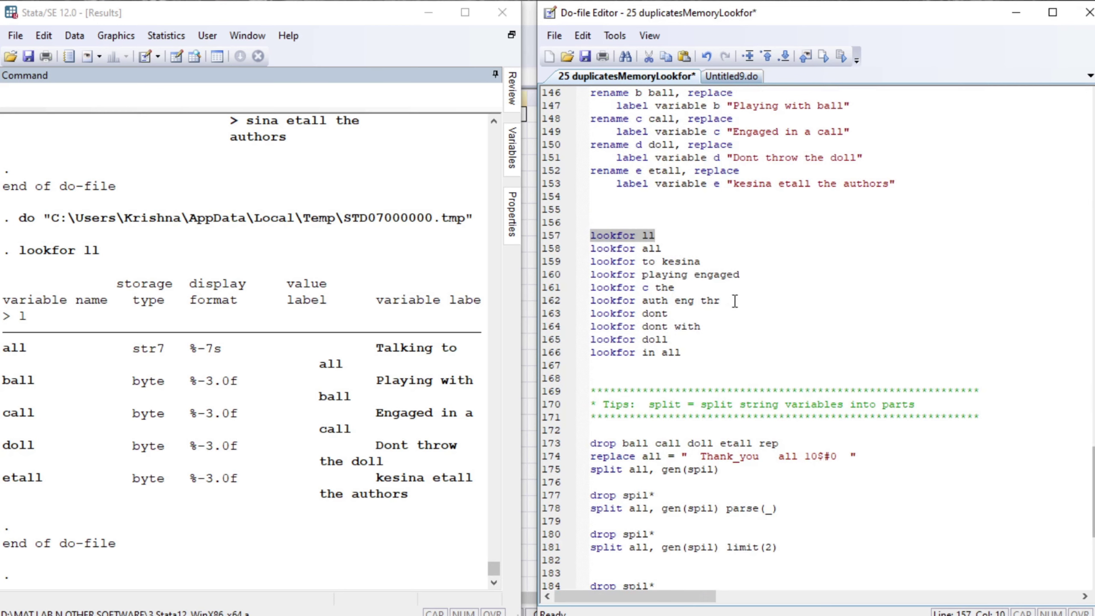
left_click(592, 249)
key("shift+End")
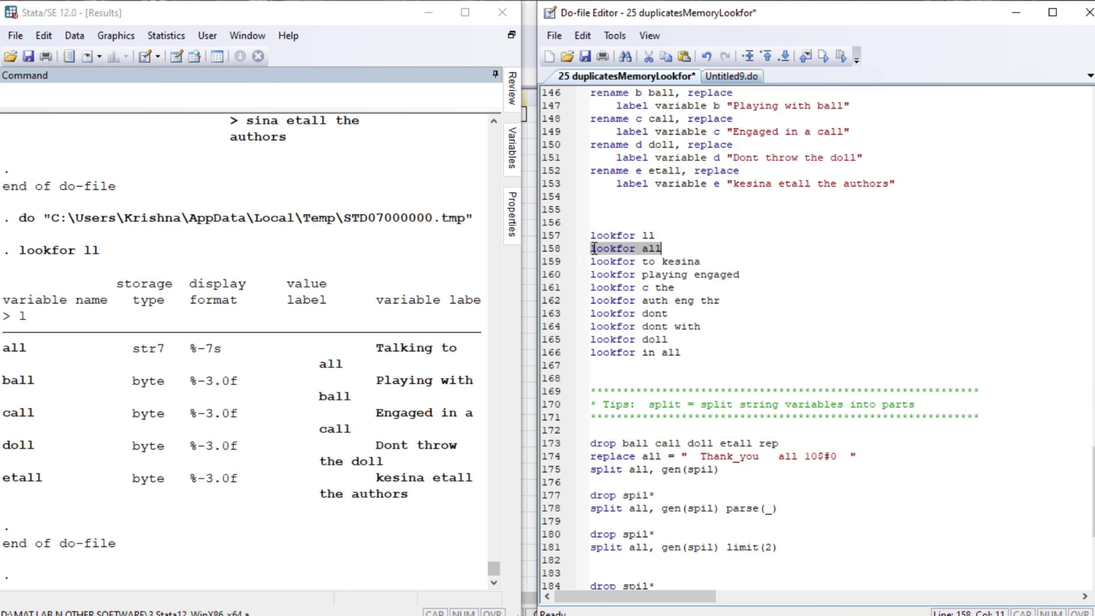
key("ctrl+d")
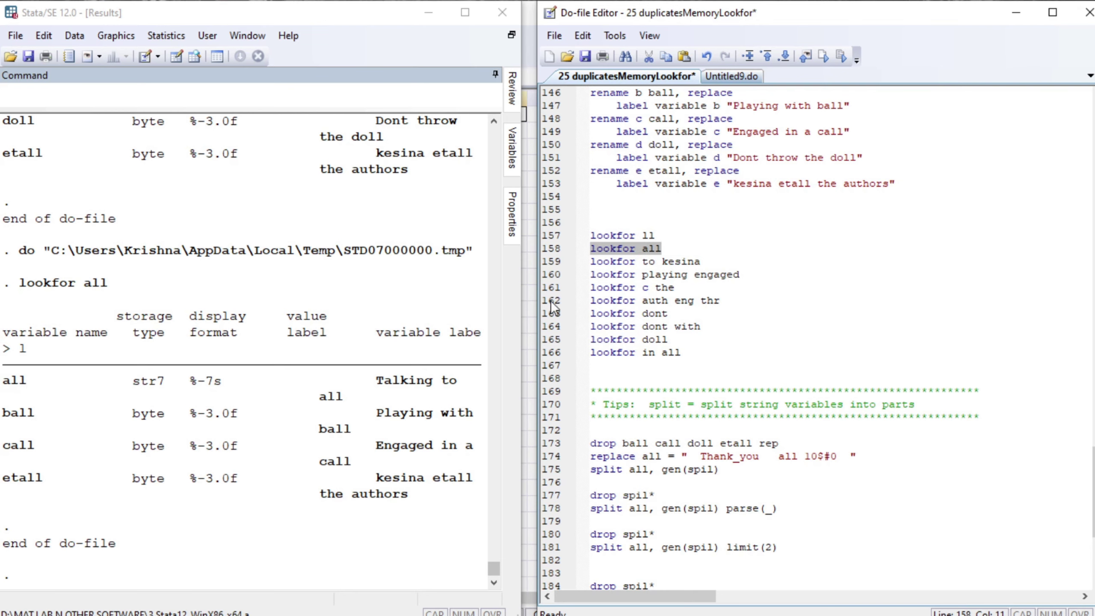
Step: Run lines 159 and 160 separately to look for "to kesina" and "playing engaged"
left_click(601, 261)
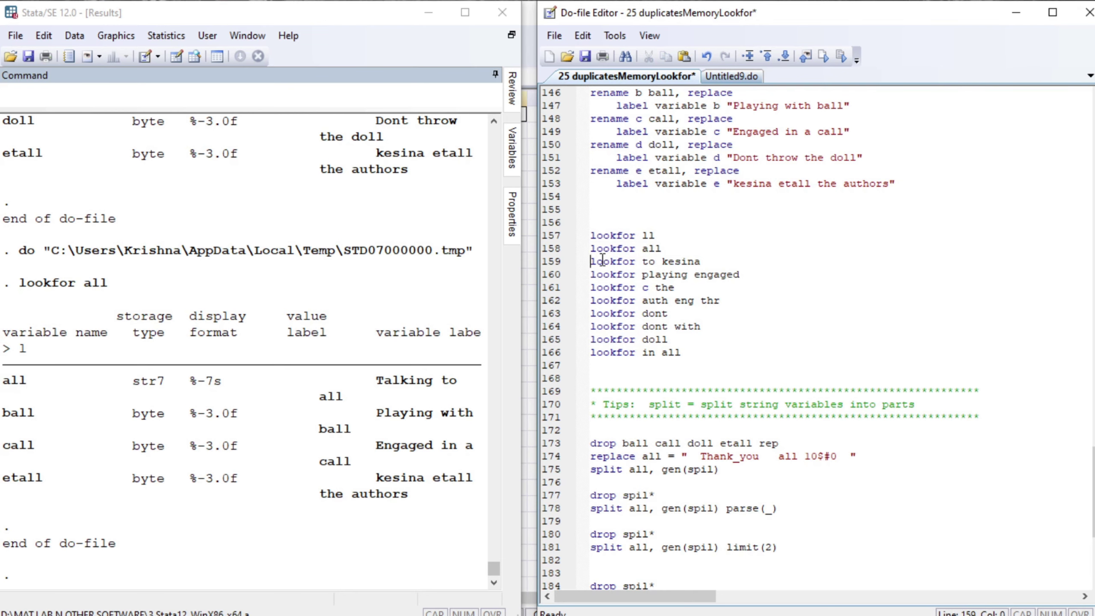
key("shift+End")
key("ctrl+d")
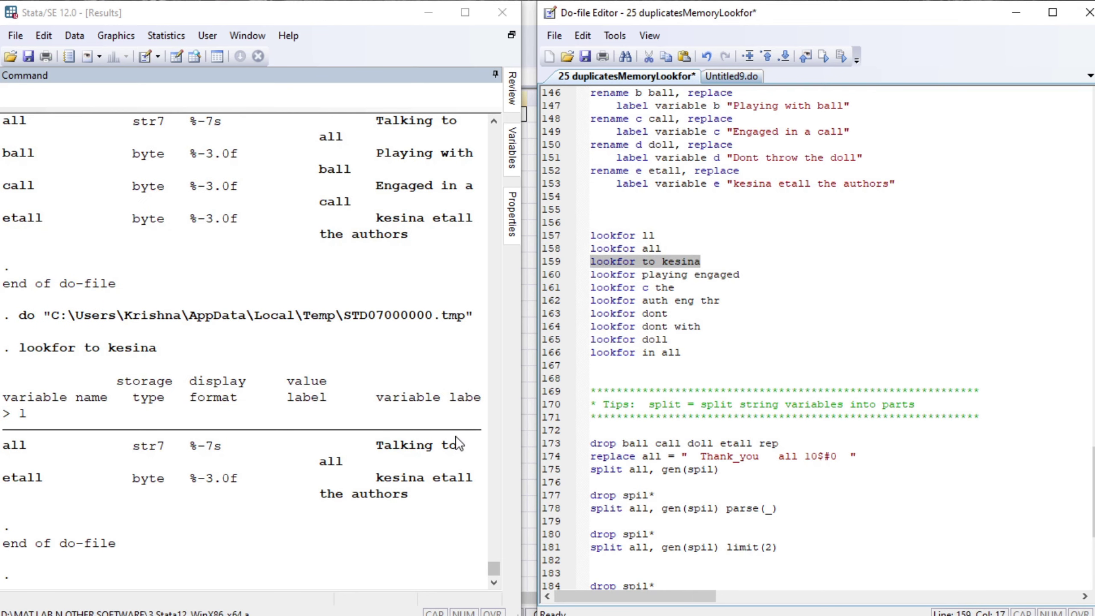
left_click(598, 275)
key("shift+End")
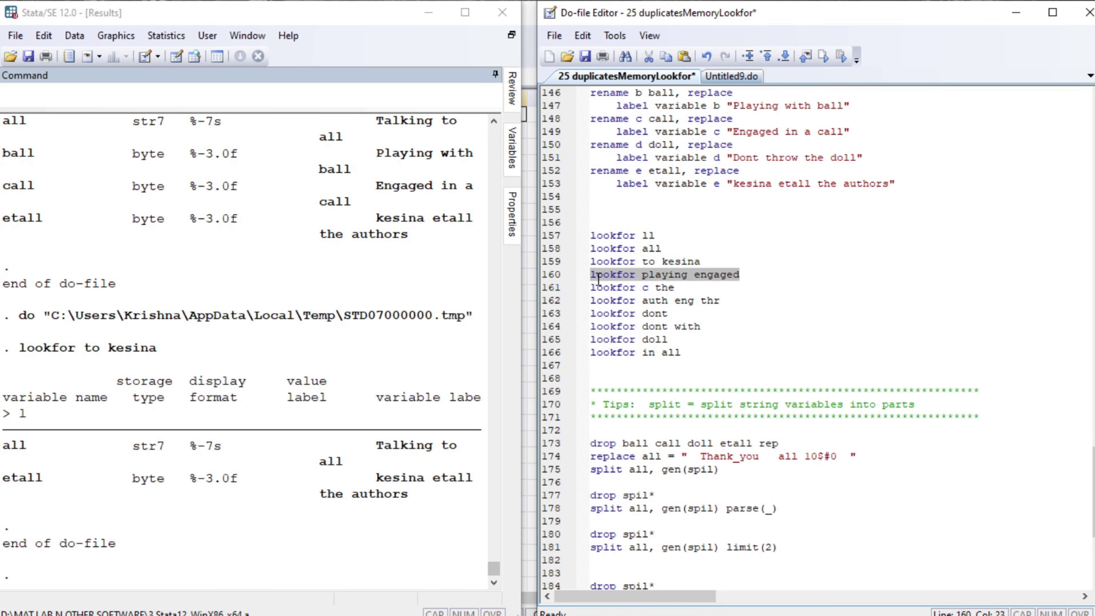
key("ctrl+d")
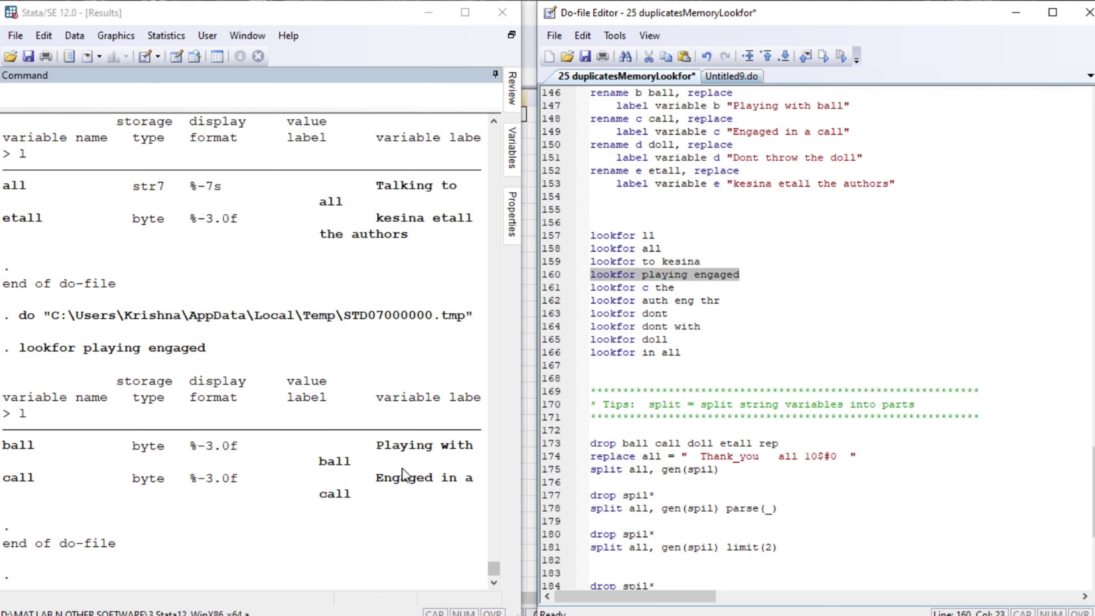
Step: Run lines 161 and 162 separately to look for "c the" and "auth eng thr"
left_click(597, 288)
key("shift+End")
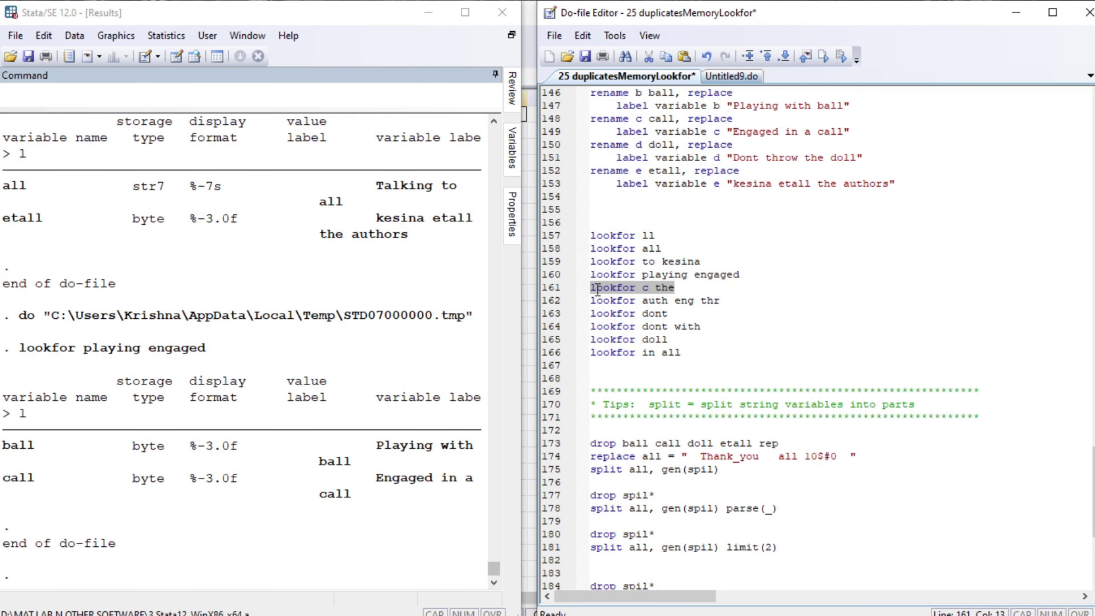
key("ctrl+d")
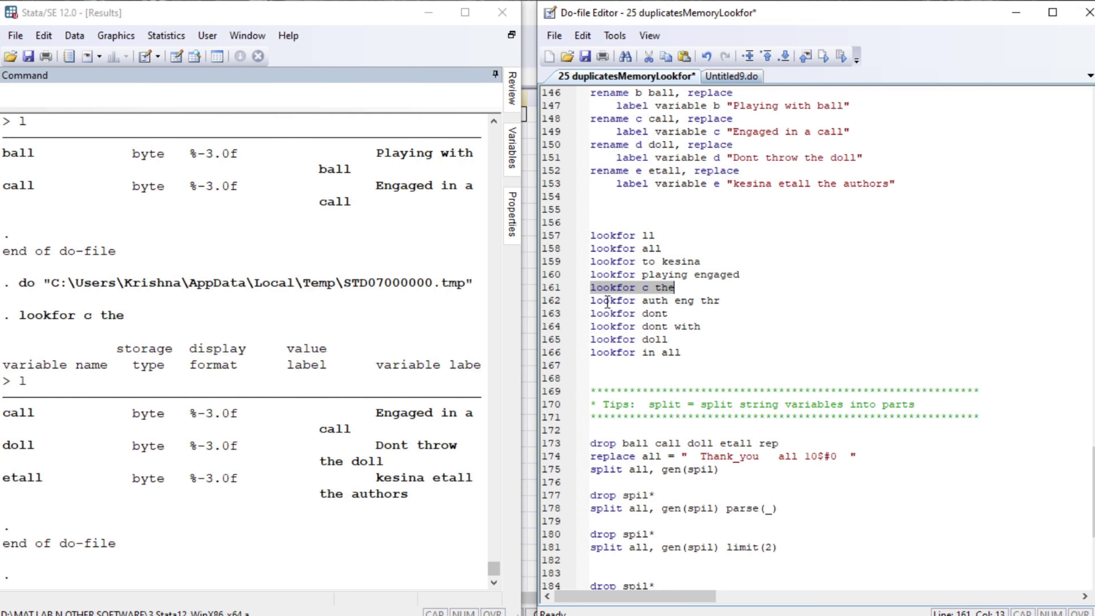
left_click(591, 301)
key("shift+End")
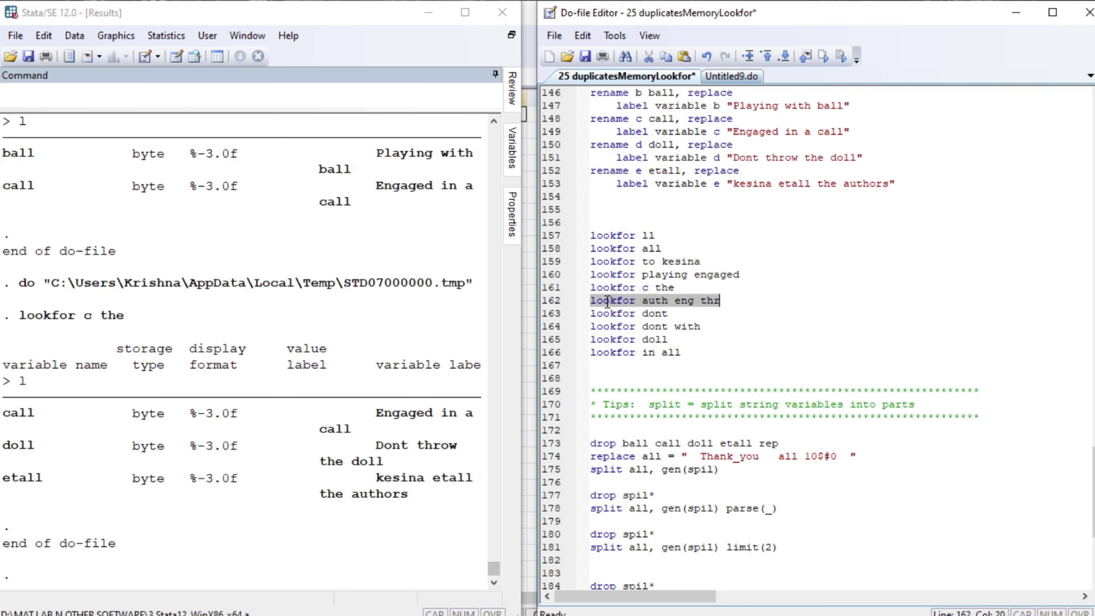
key("ctrl+d")
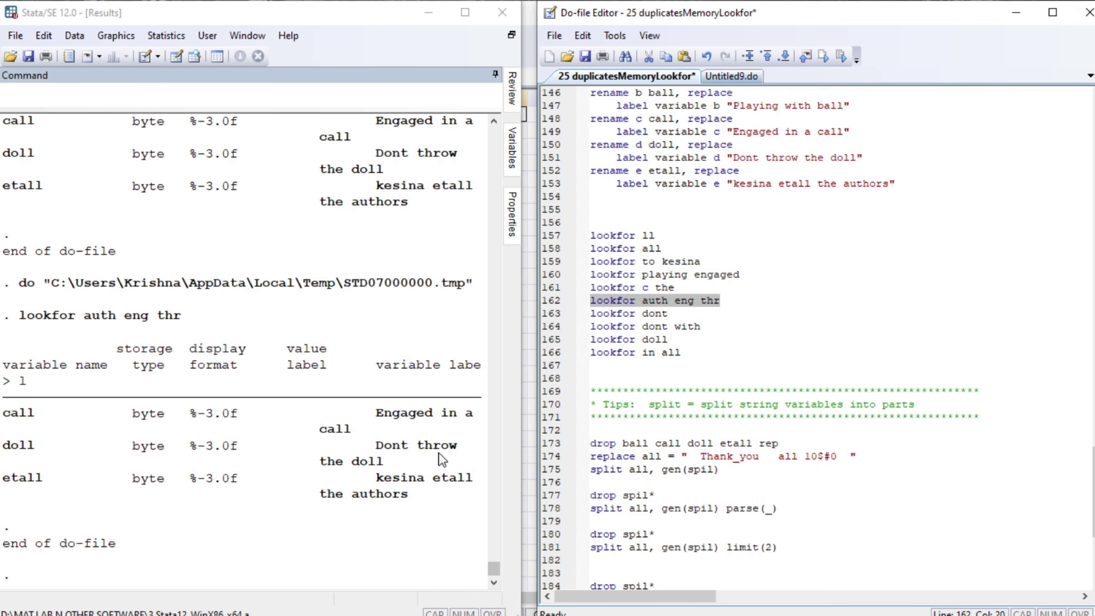
Step: Run lines 163 and 164 separately to look for "dont" and "dont with"
left_click(599, 314)
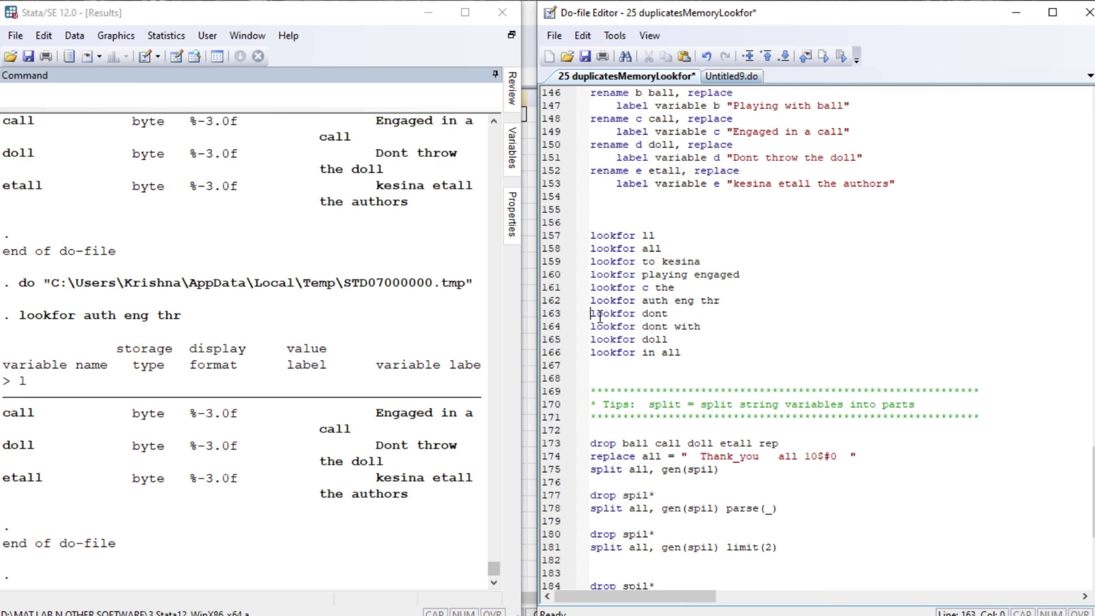
key("shift+End")
key("ctrl+d")
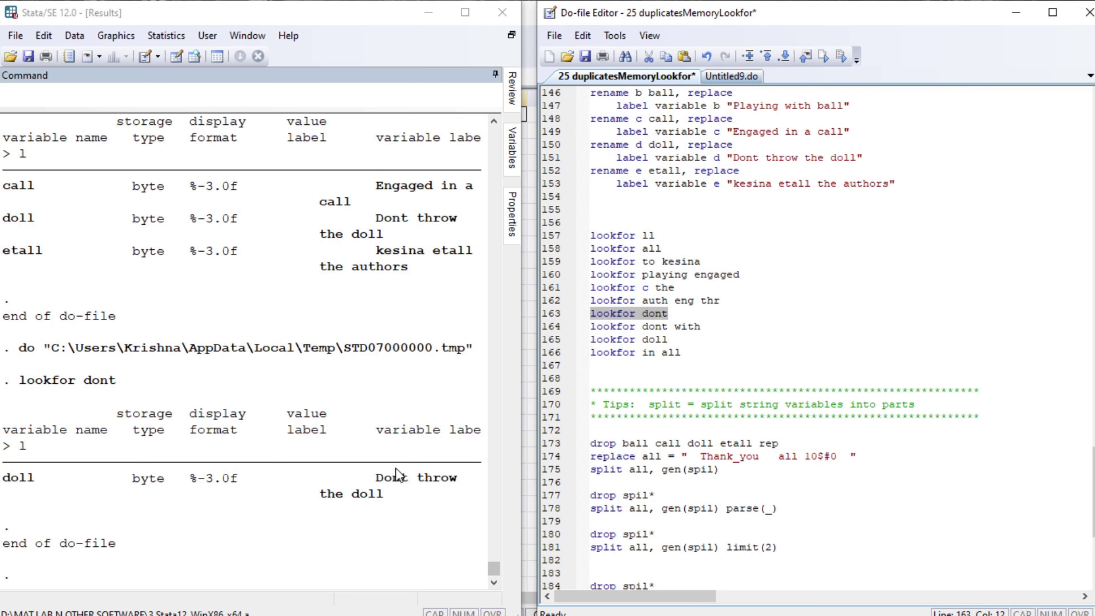
left_click(622, 326)
key("shift+End")
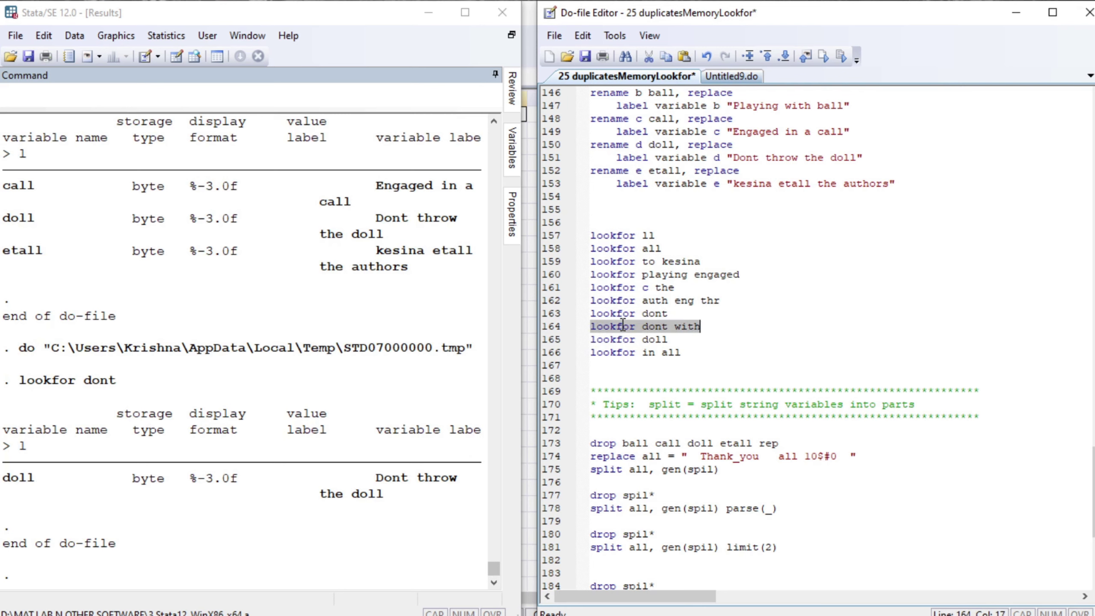
key("ctrl+d")
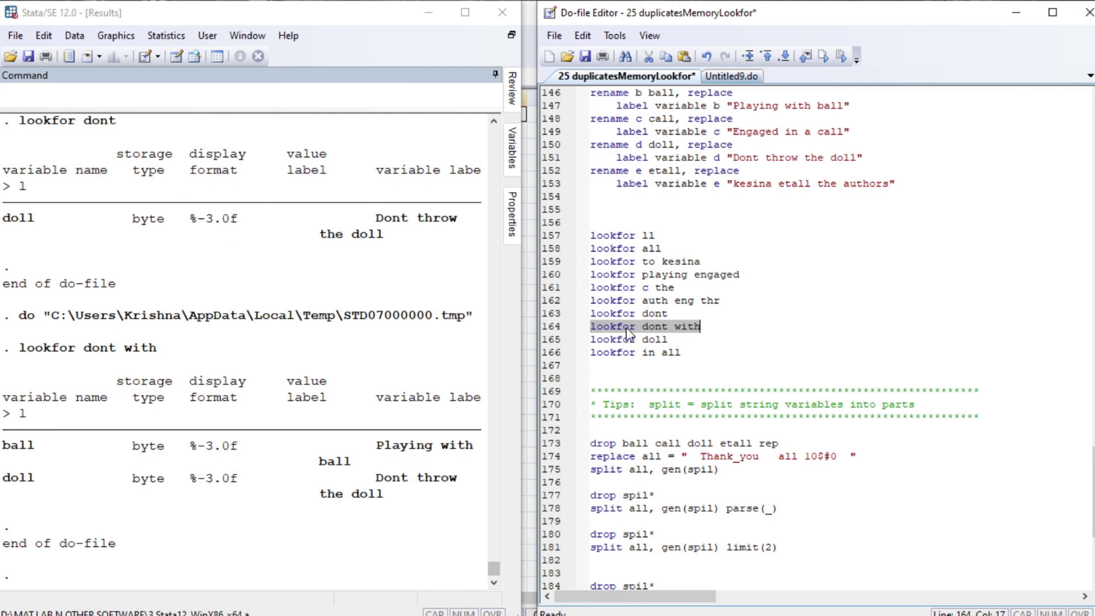
Step: Run lines 165 and 166 separately to look for "doll" and "in all"
left_click(654, 326)
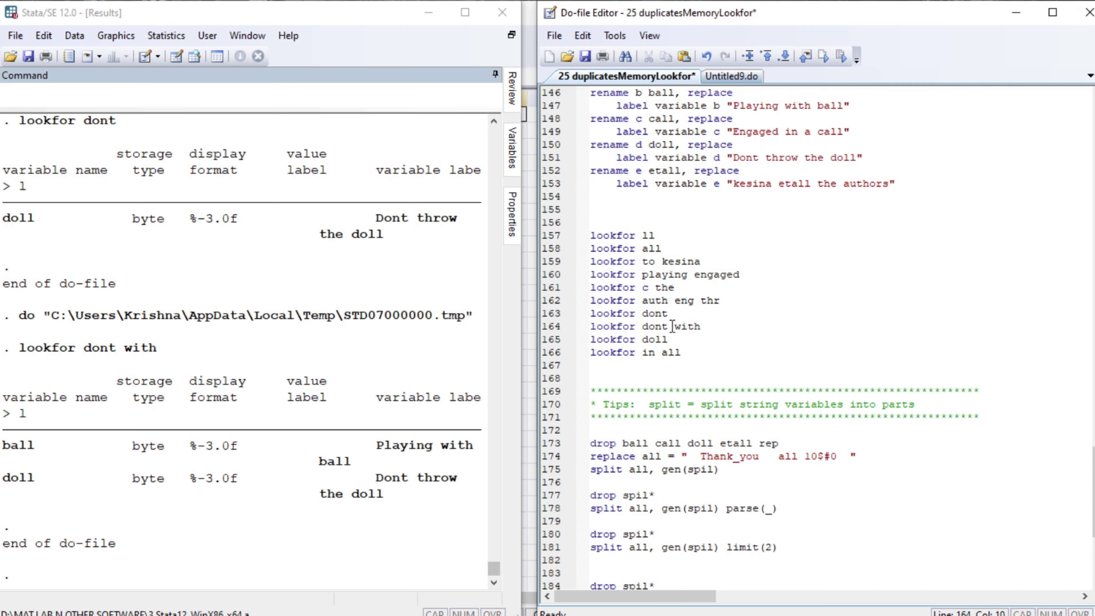
key("Home")
key("shift+End")
key("ctrl+d")
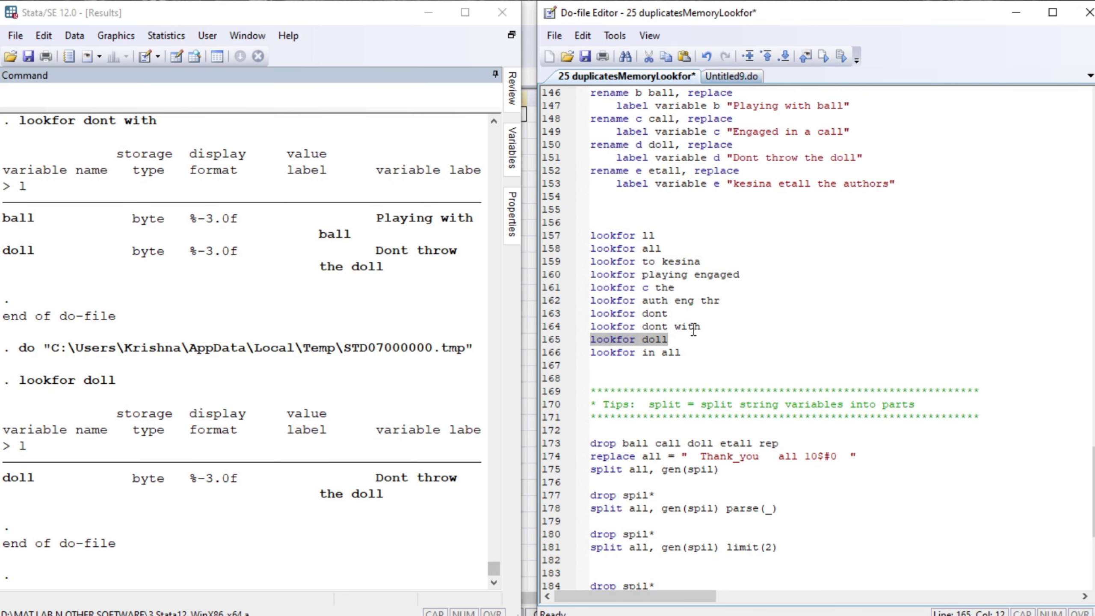
left_click(636, 353)
key("shift+End")
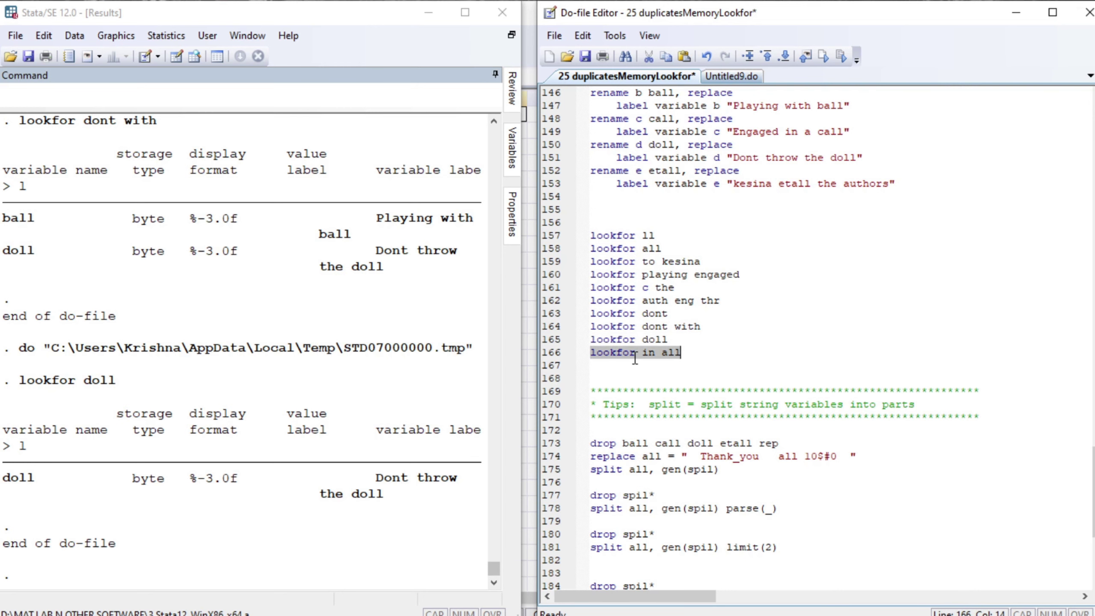
key("ctrl+d")
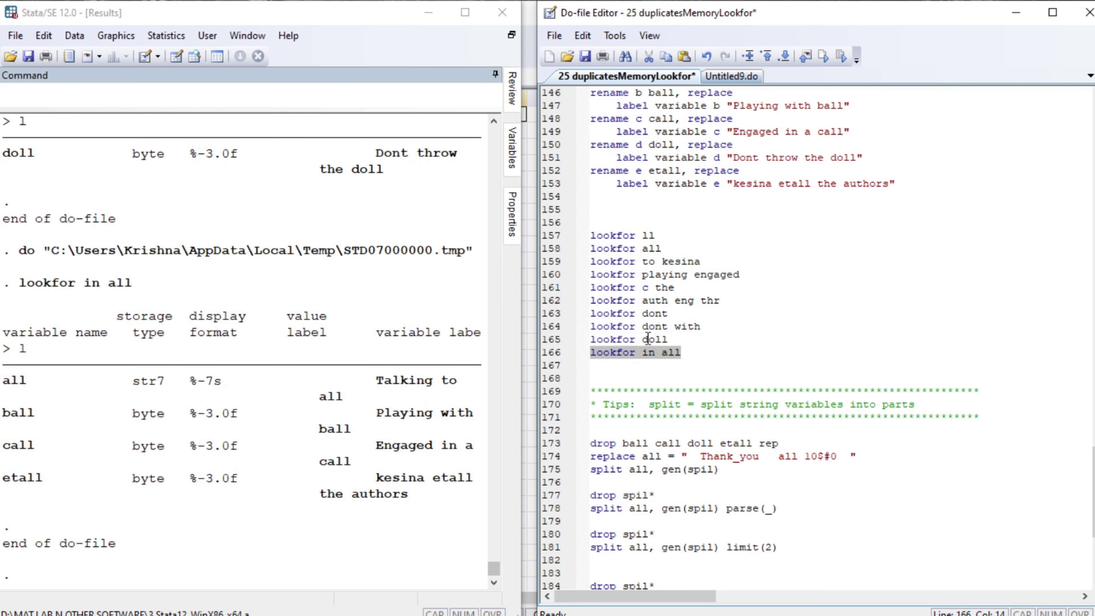
Step: Replace "in" with "to" in the lookfor command on line 166 and run the edited line
left_click(656, 353)
key("BackSpace")
key("BackSpace")
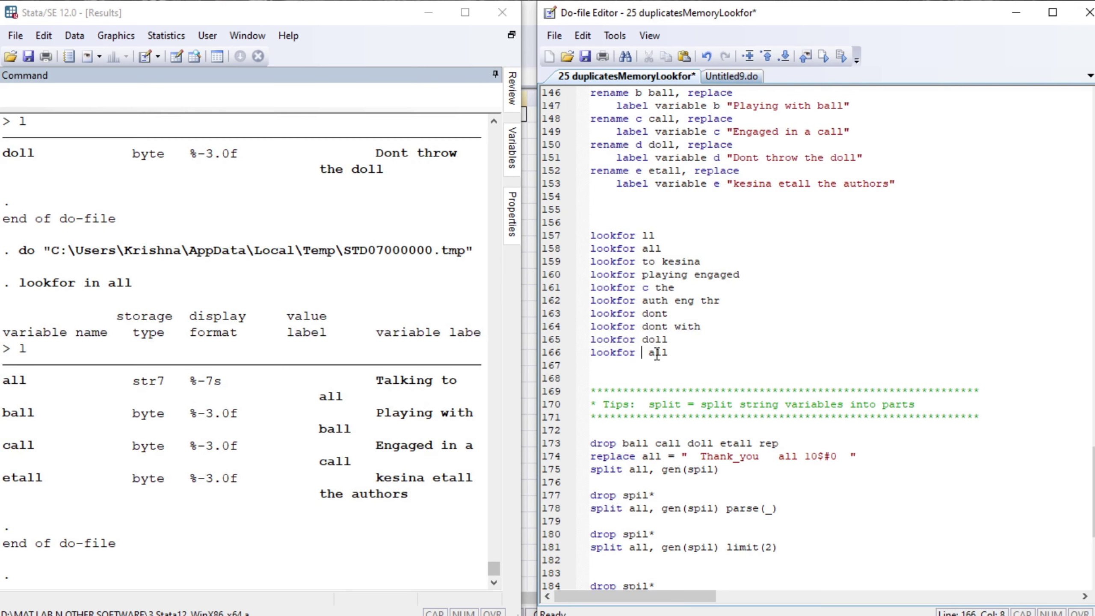
key("Home")
key("shift+End")
key("ctrl+d")
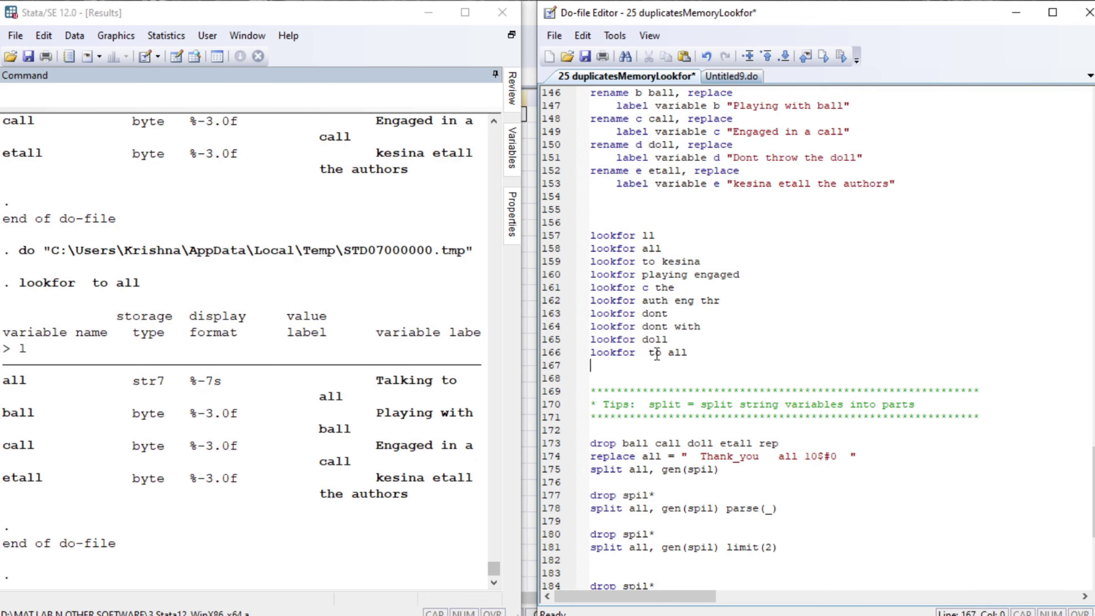
Step: Run lines 173 and 174 to drop ball, call, doll, etall and rep and fill all with " Thank_you all 10$#0 ", and open the Data Editor
key("Down")
key("Down")
key("Down")
key("Down")
key("Down")
key("Down")
key("Down")
key("Down")
key("Down")
key("Down")
key("Down")
key("Down")
key("Down")
key("Down")
key("Down")
key("Down")
key("Down")
key("Down")
key("Down")
key("Down")
key("Down")
key("Down")
left_click(657, 353)
key("Up")
key("Up")
key("Up")
key("Up")
key("Up")
key("Up")
key("Up")
key("Up")
key("Left")
key("Left")
key("Left")
key("Left")
key("Left")
key("Left")
key("Left")
key("Left")
key("Left")
key("Left")
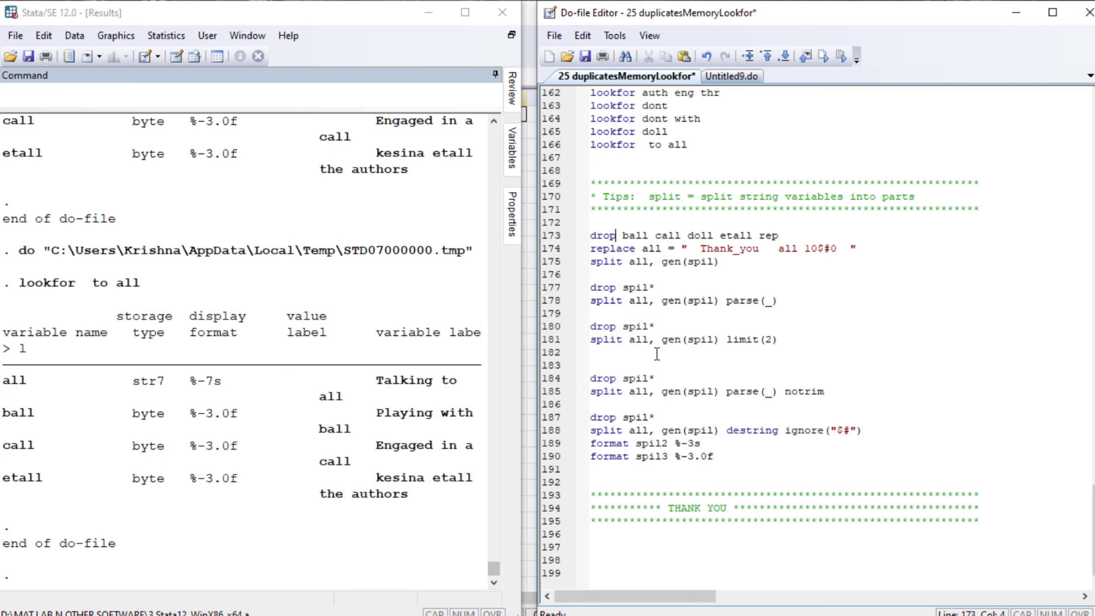
key("shift+End")
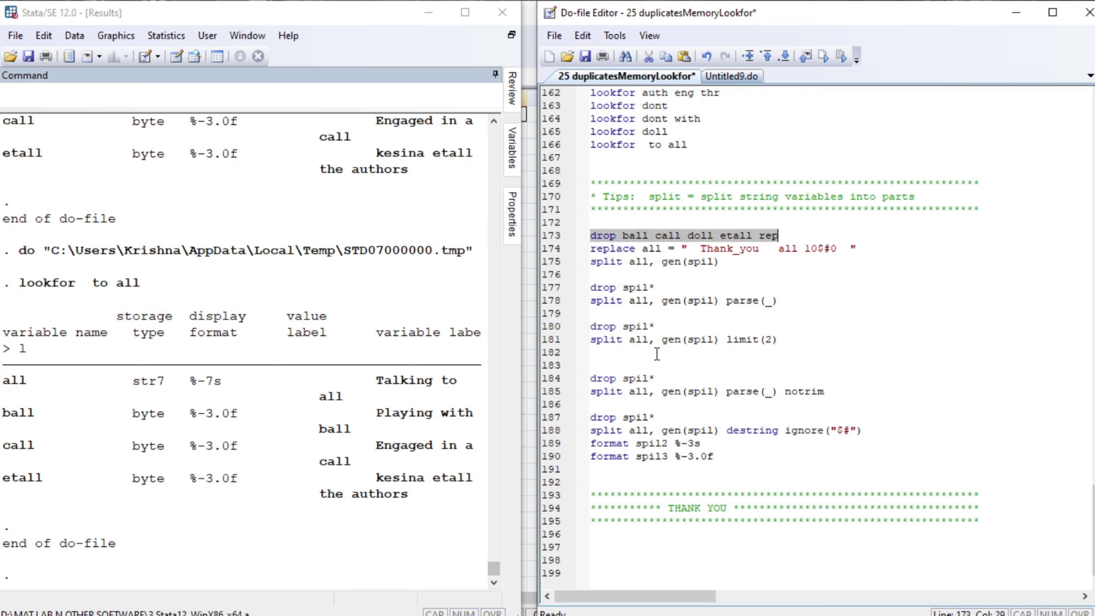
key("shift+Down")
key("shift+Down")
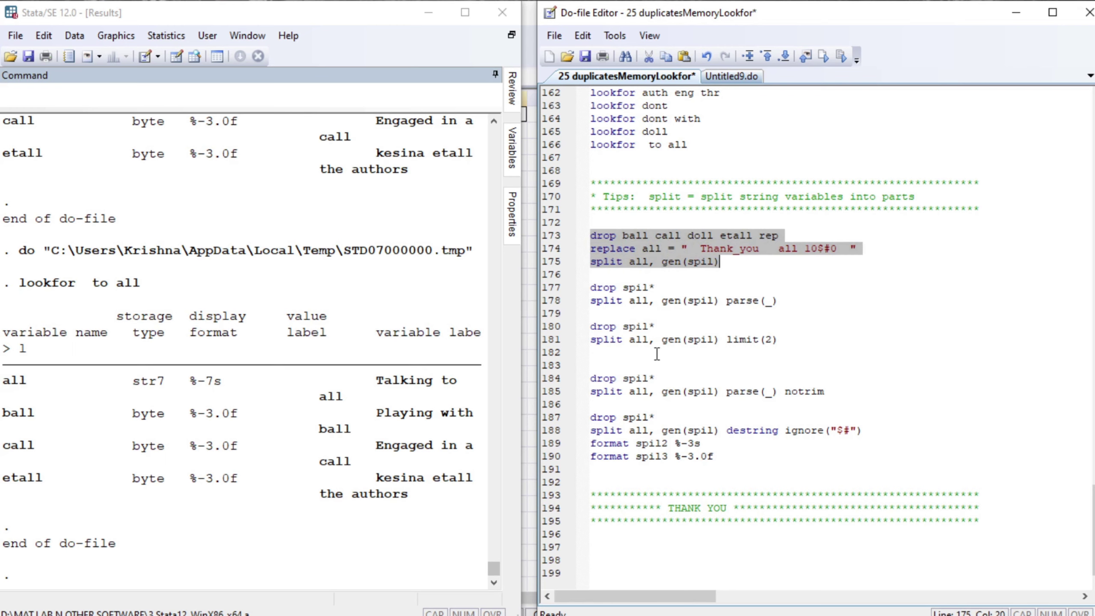
key("shift+Up")
key("shift+End")
key("ctrl+d")
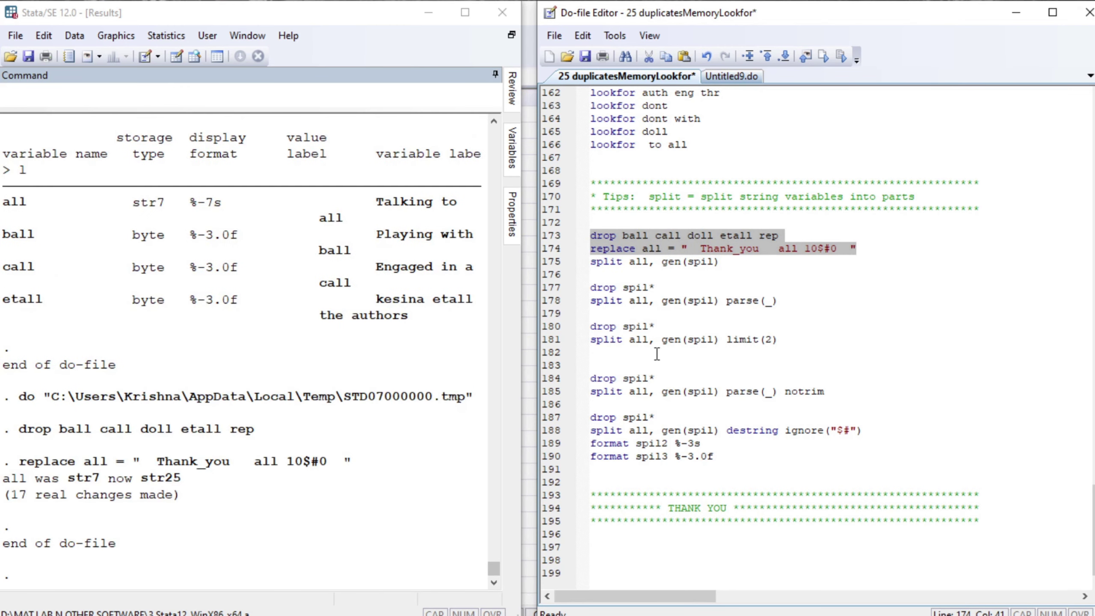
key("ctrl+8")
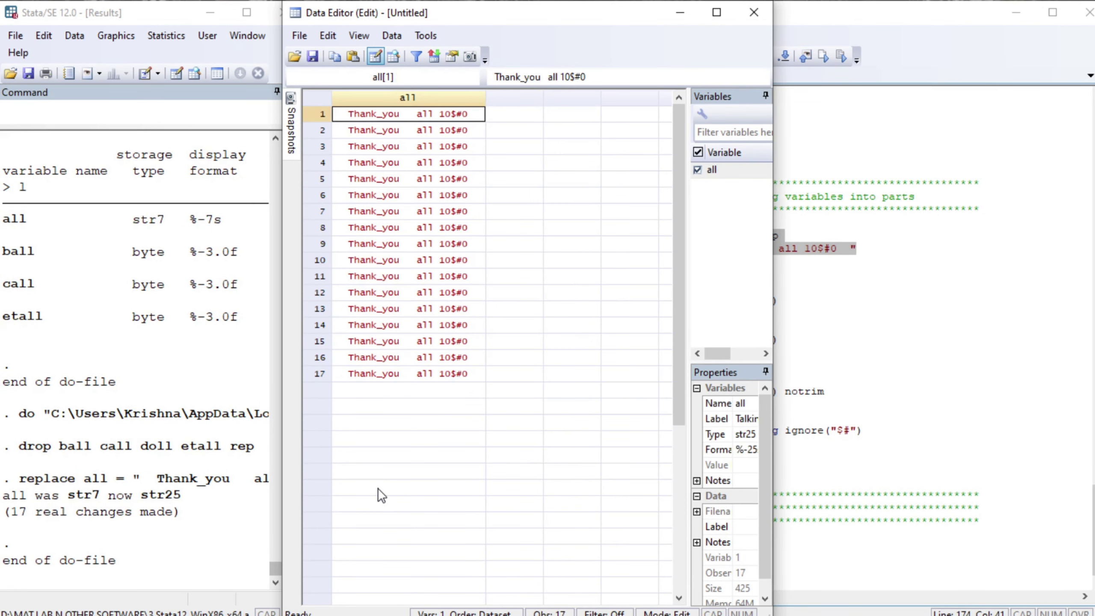
Step: Run line 175 to split all into variables with the prefix spil, and widen the Data Editor to show them
left_click(811, 327)
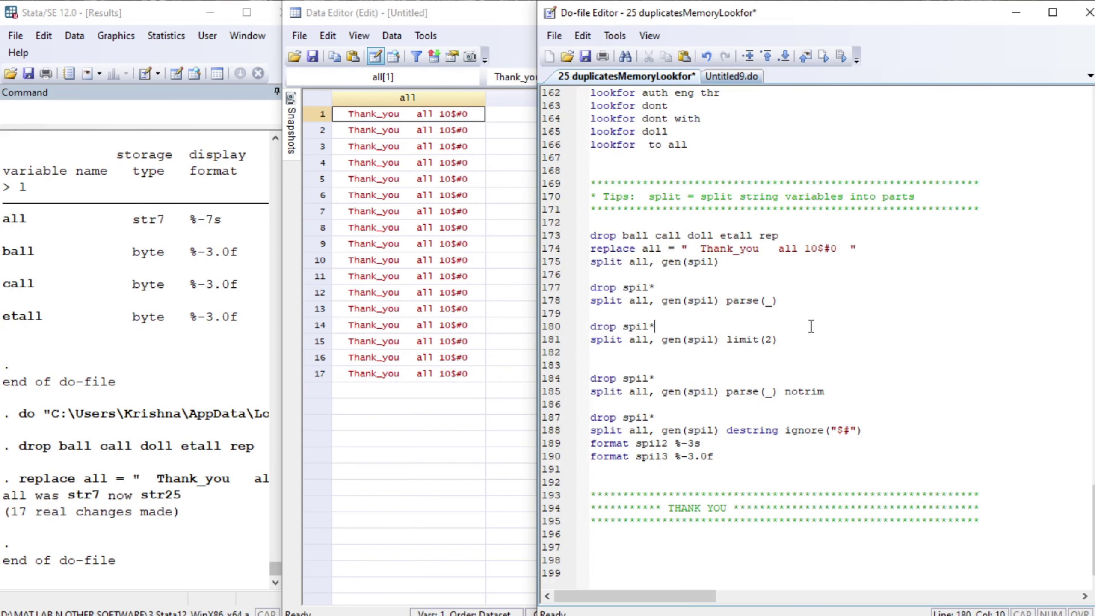
left_click(621, 273)
key("Right")
key("Right")
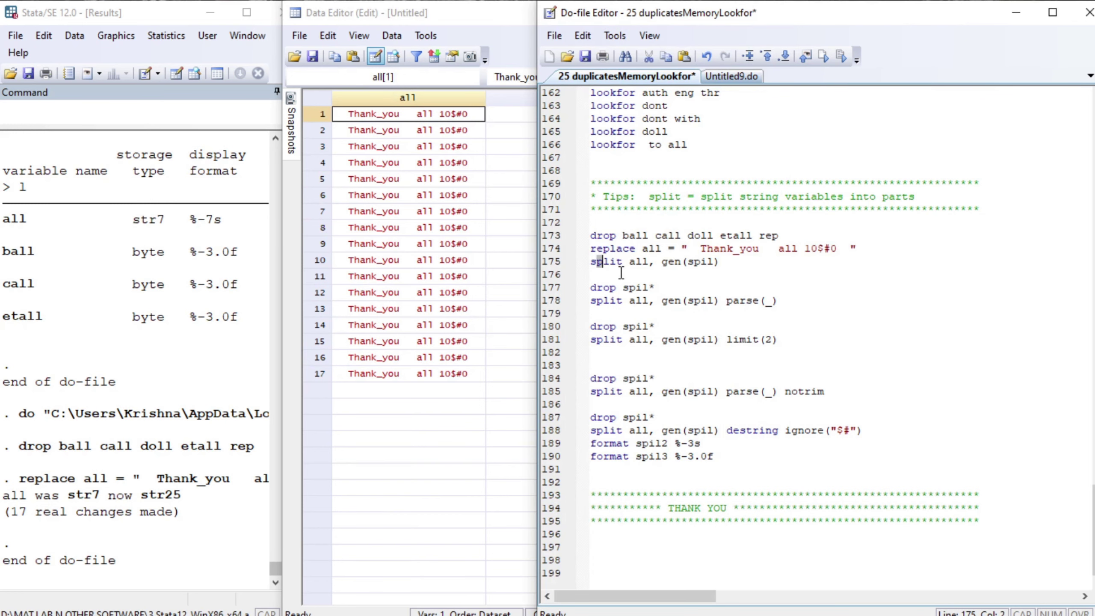
key("Right")
key("Right")
key("Right")
key("Right")
key("Right")
key("Right")
key("Right")
key("Right")
key("Right")
key("Right")
key("Right")
key("Right")
key("shift+Right")
key("shift+Right")
key("shift+Right")
key("shift+Right")
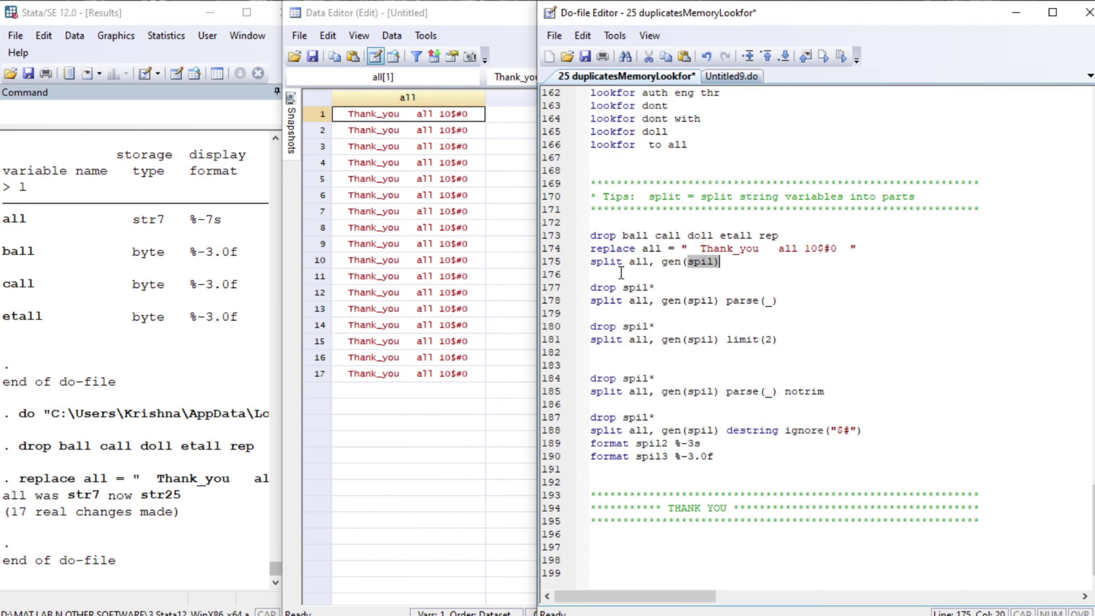
key("Left")
key("Left")
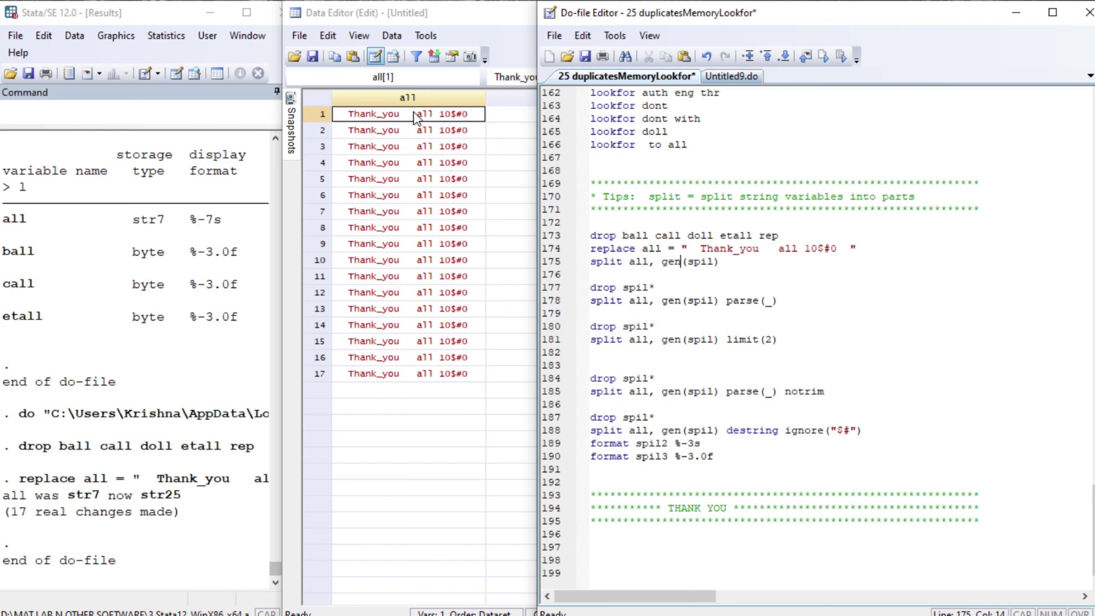
left_click(595, 262)
key("shift+End")
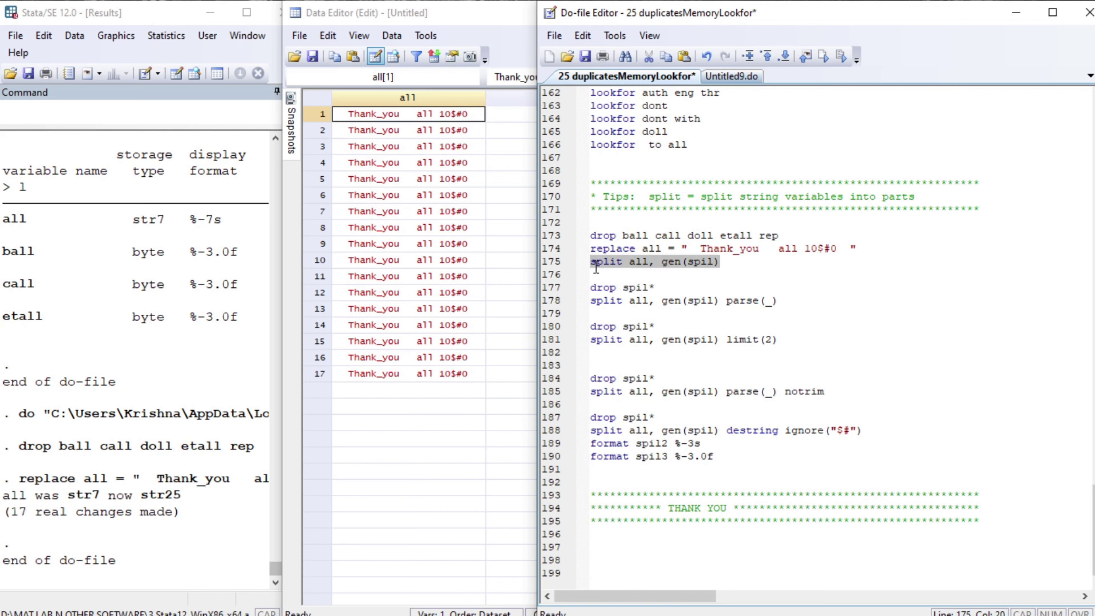
key("ctrl+d")
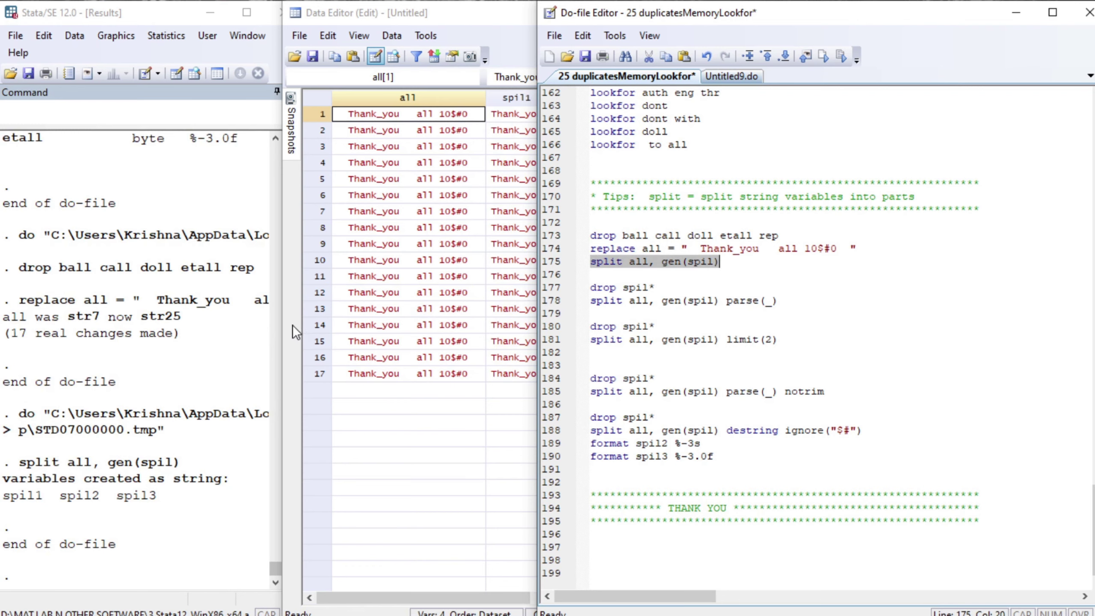
left_click_drag(282, 322, 124, 317)
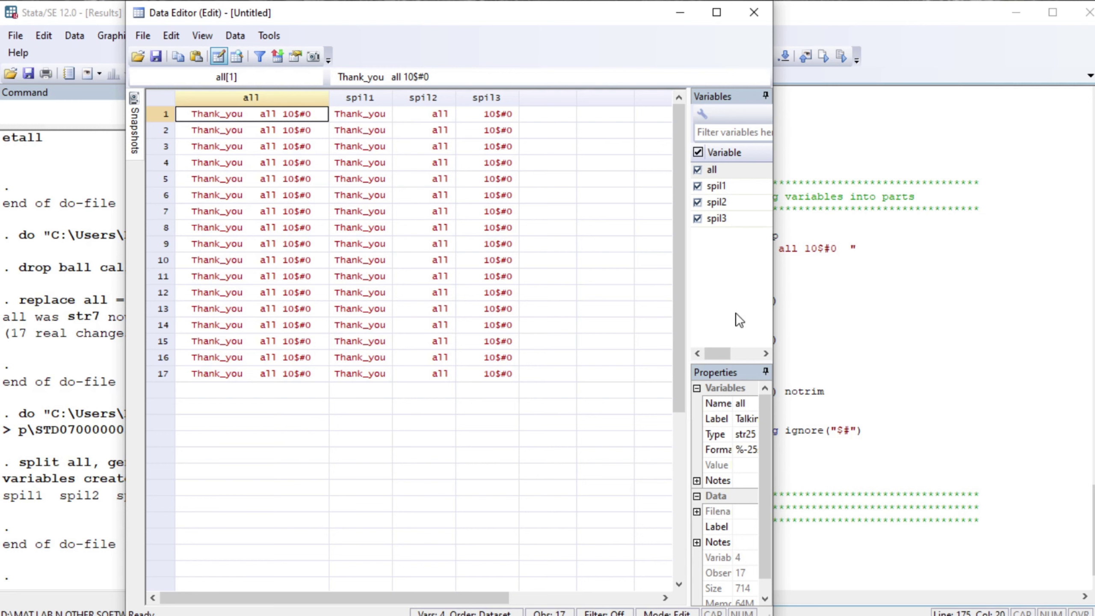
Step: Run line 177 to drop the spil variables and line 178 to split all with the parse(_) option
left_click(815, 331)
key("Up")
key("Up")
key("Up")
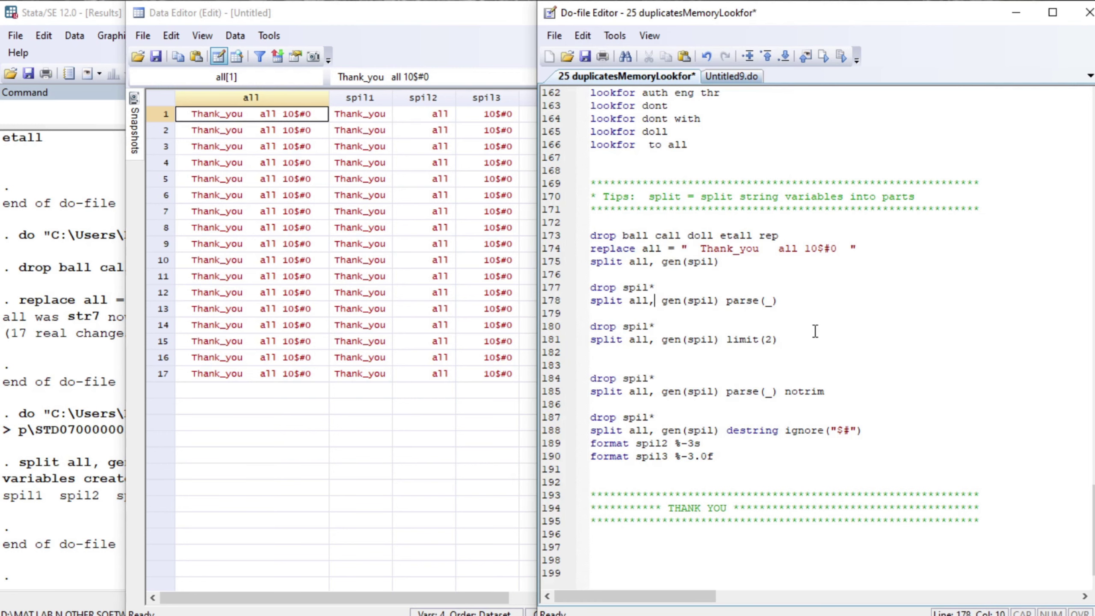
key("Left")
key("Left")
key("Left")
key("Left")
key("Left")
key("Left")
key("shift+End")
key("ctrl+d")
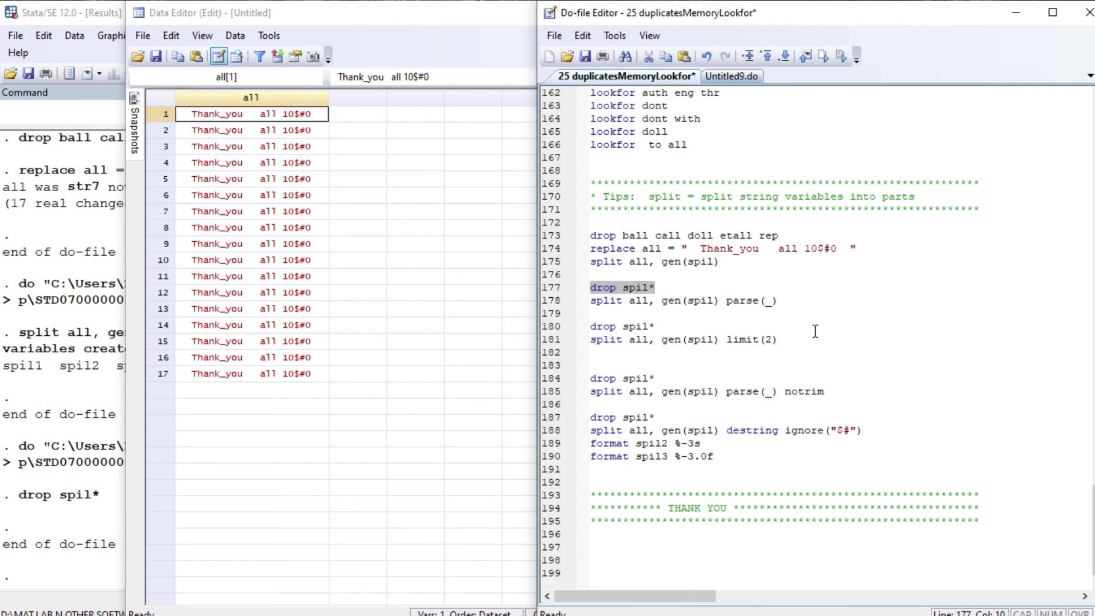
key("Home")
key("Down")
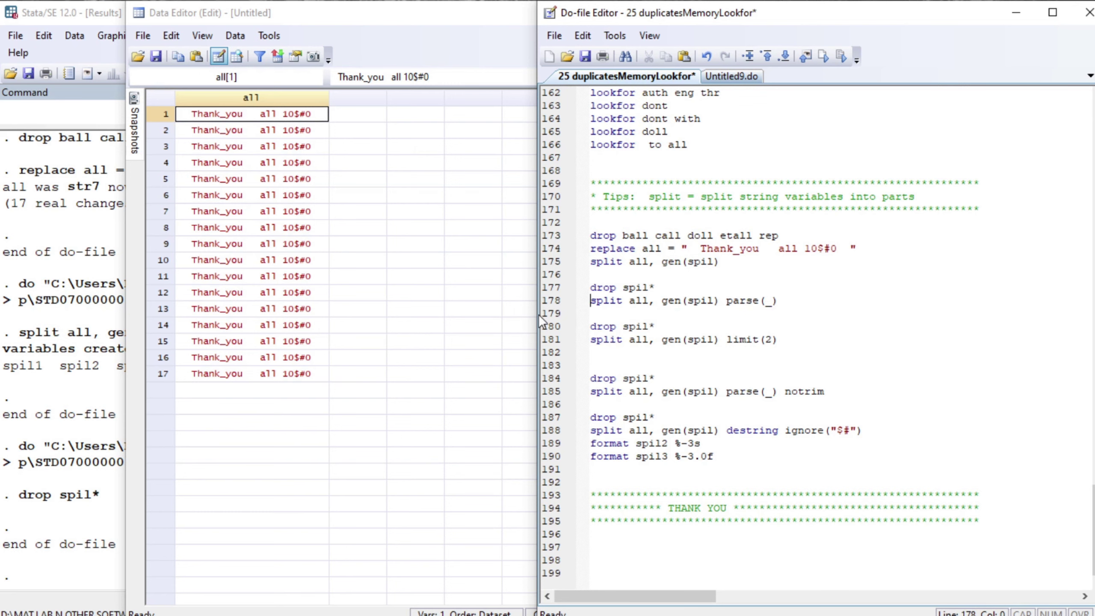
key("shift+End")
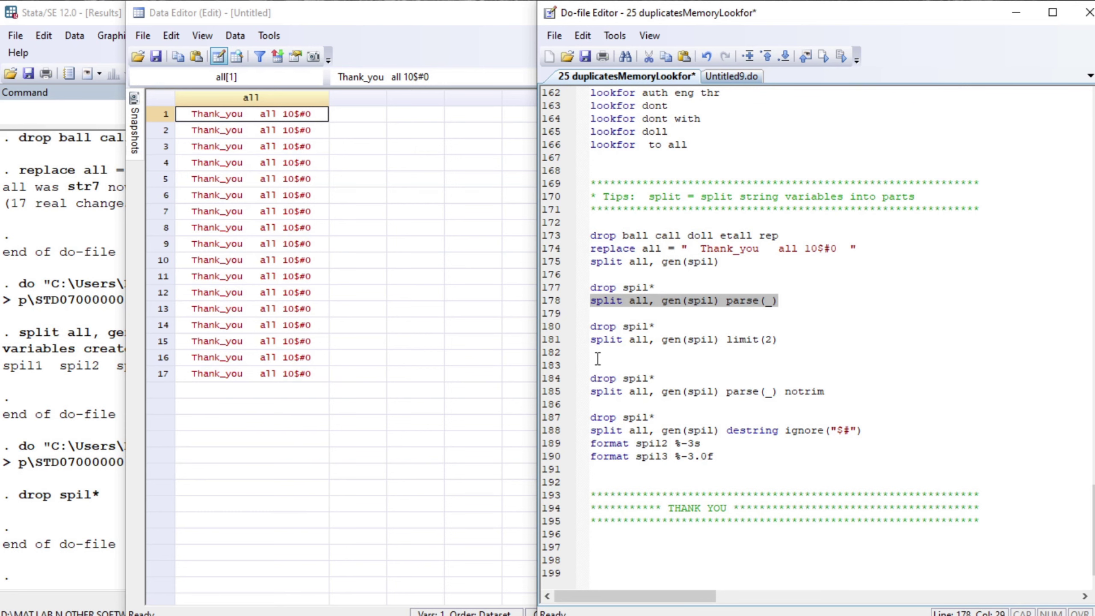
key("ctrl+d")
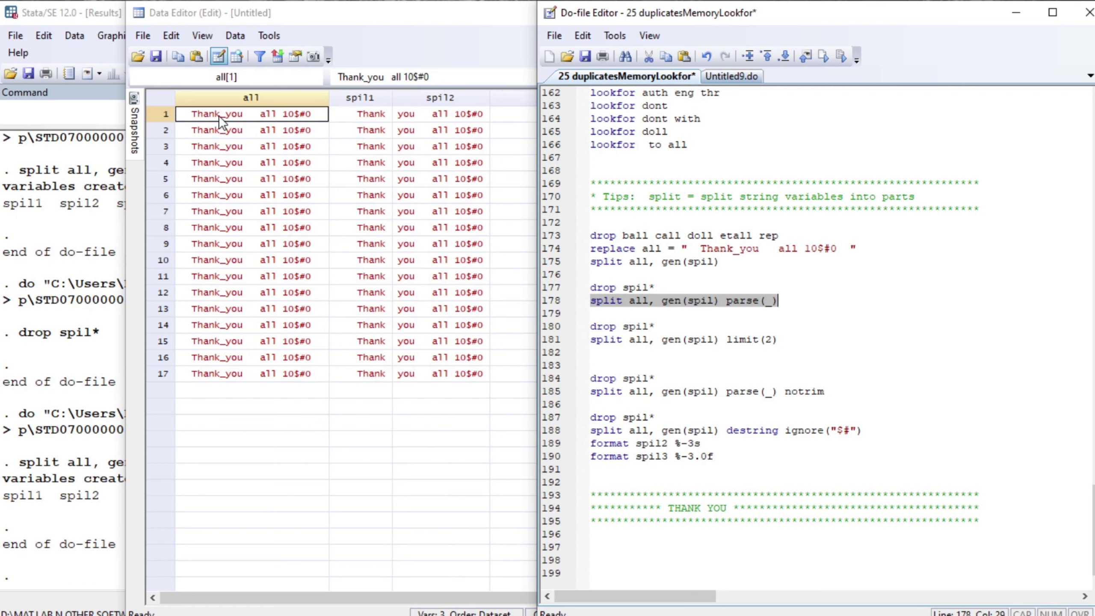
Step: Run line 180 to drop the spil variables and line 181 to split all with the limit(2) option
left_click(600, 327)
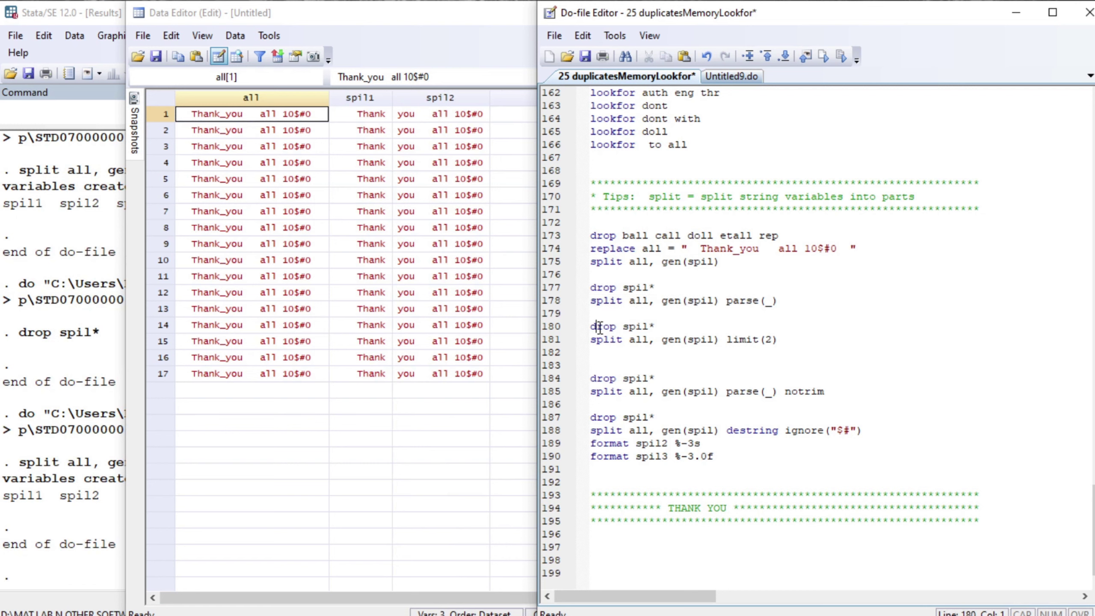
key("shift+End")
key("ctrl+d")
key("Home")
key("Down")
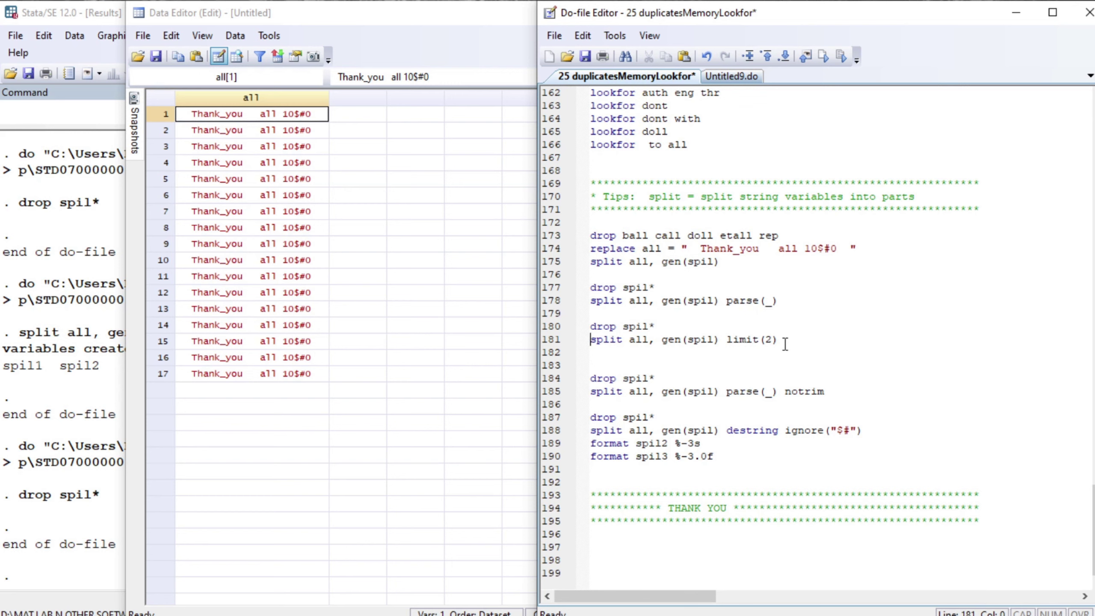
key("shift+End")
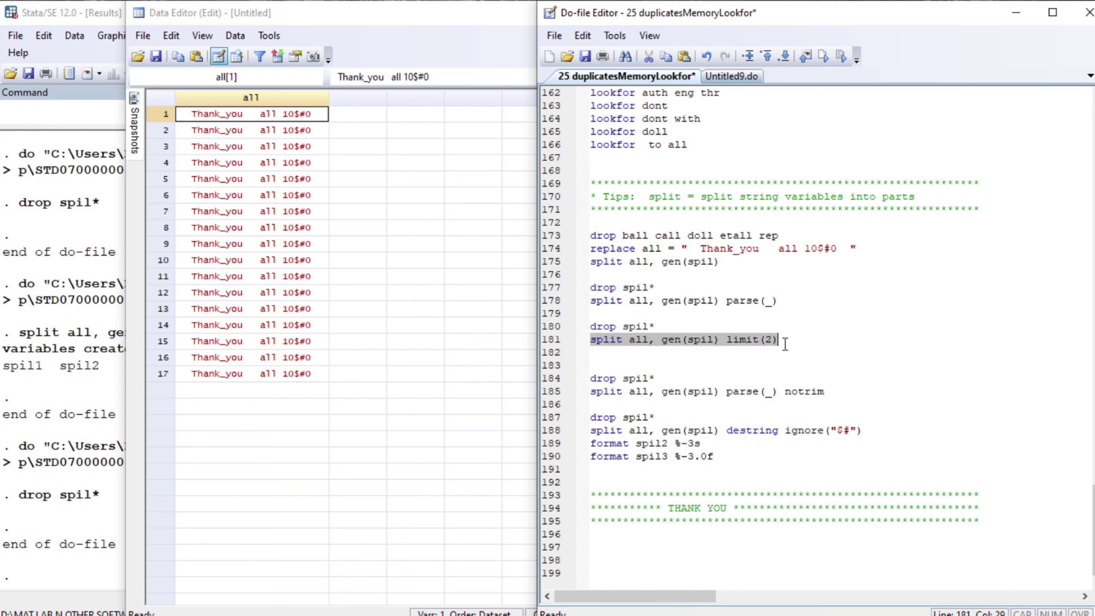
key("ctrl+d")
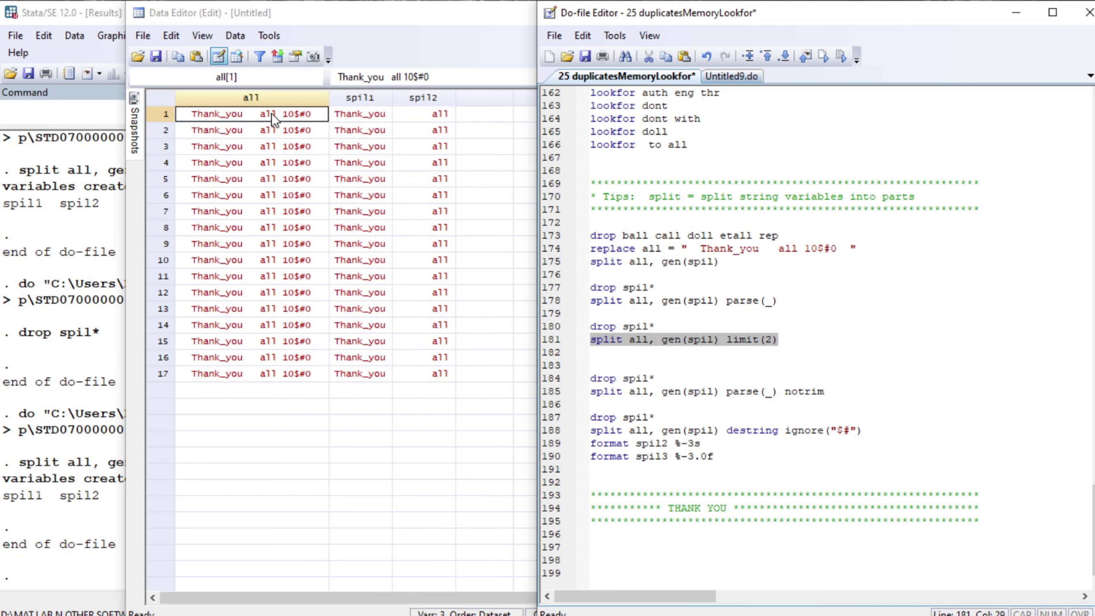
Step: Run line 184 to drop the spil variables and line 185 to split all with the parse(_) and notrim options
left_click(597, 378)
key("shift+End")
key("ctrl+d")
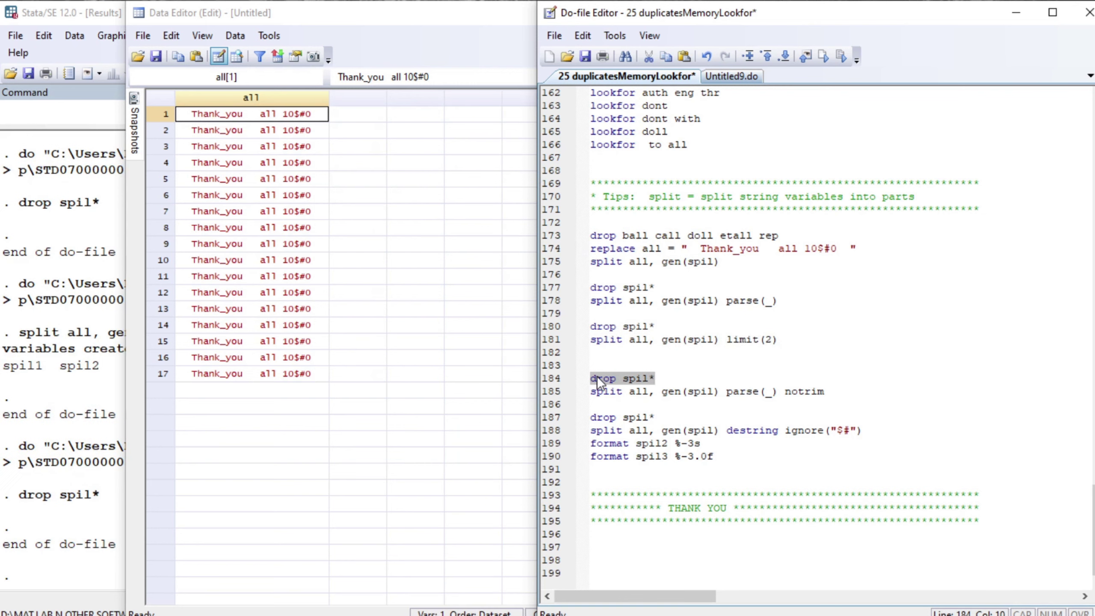
key("Home")
key("Down")
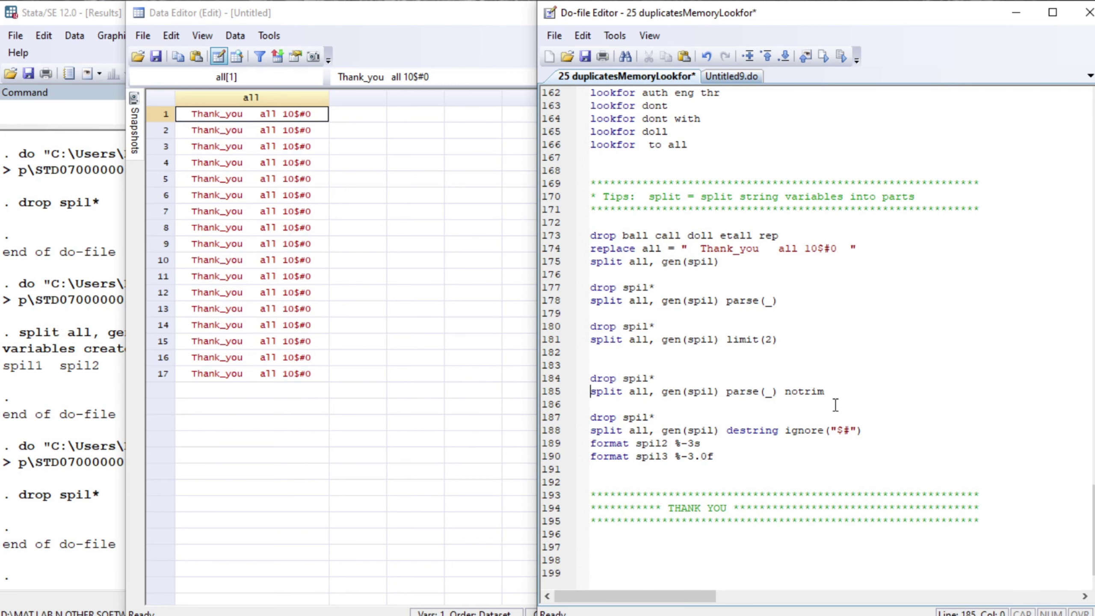
key("shift+End")
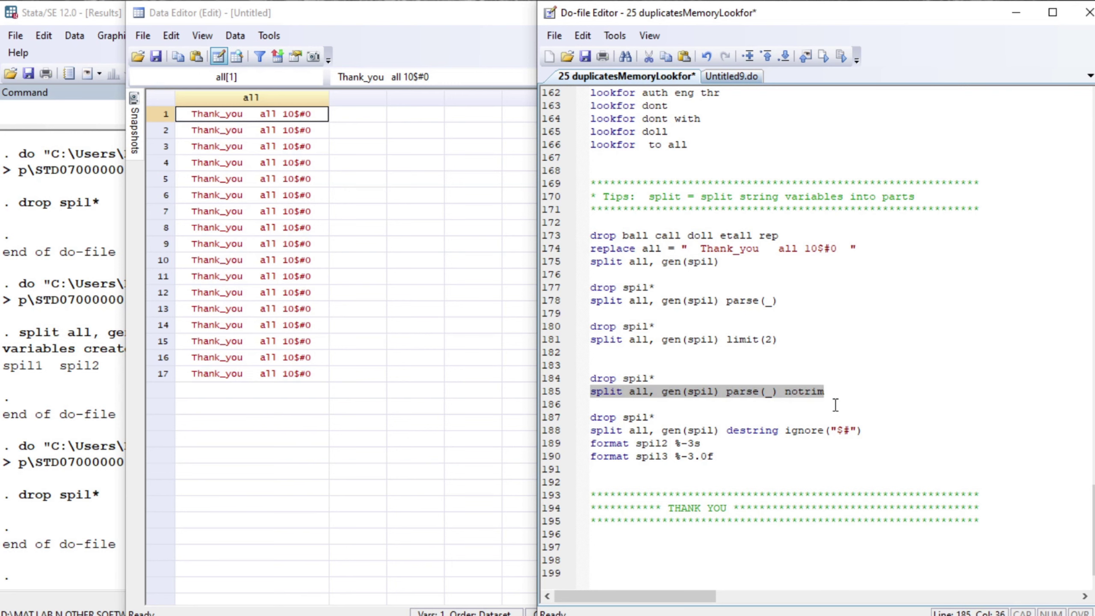
key("ctrl+d")
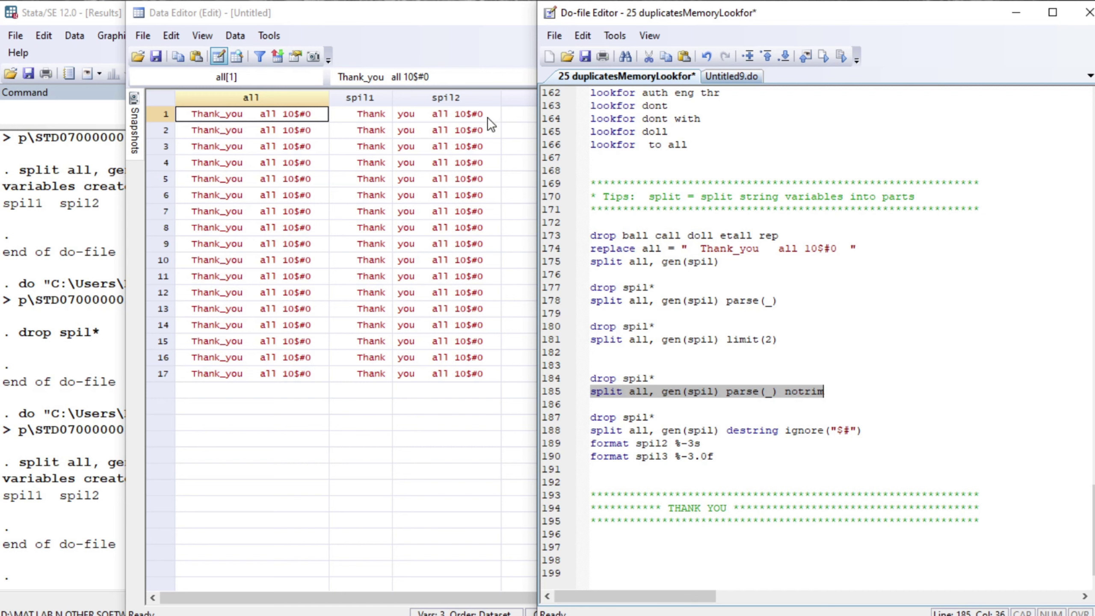
Step: Run line 187 to drop the spil variables and line 188 to split all with the destring and ignore("$#") options
left_click(592, 417)
key("shift+End")
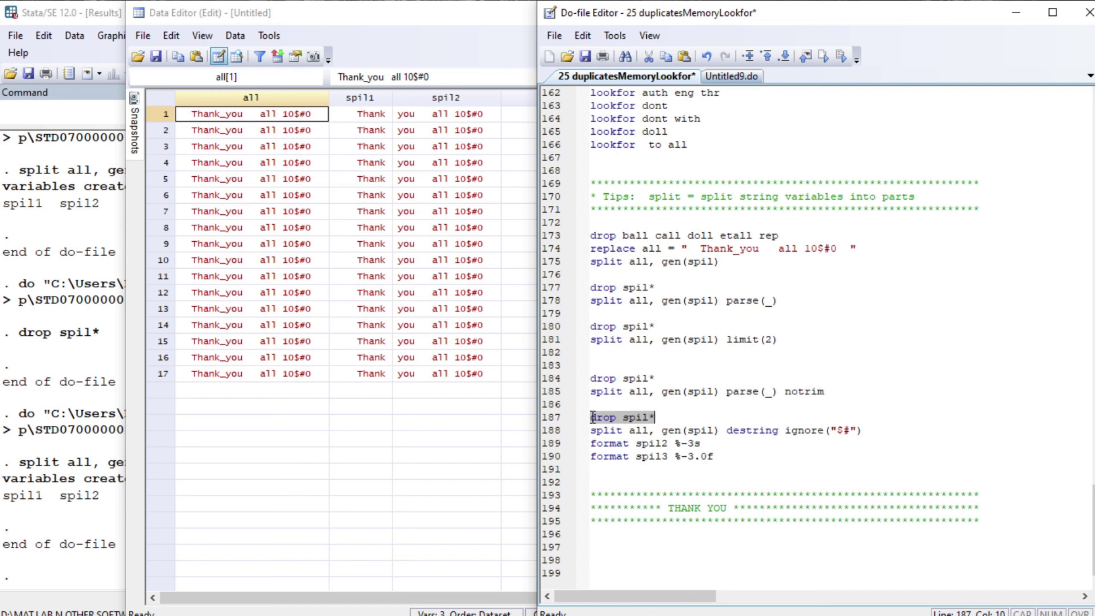
key("ctrl+d")
key("Right")
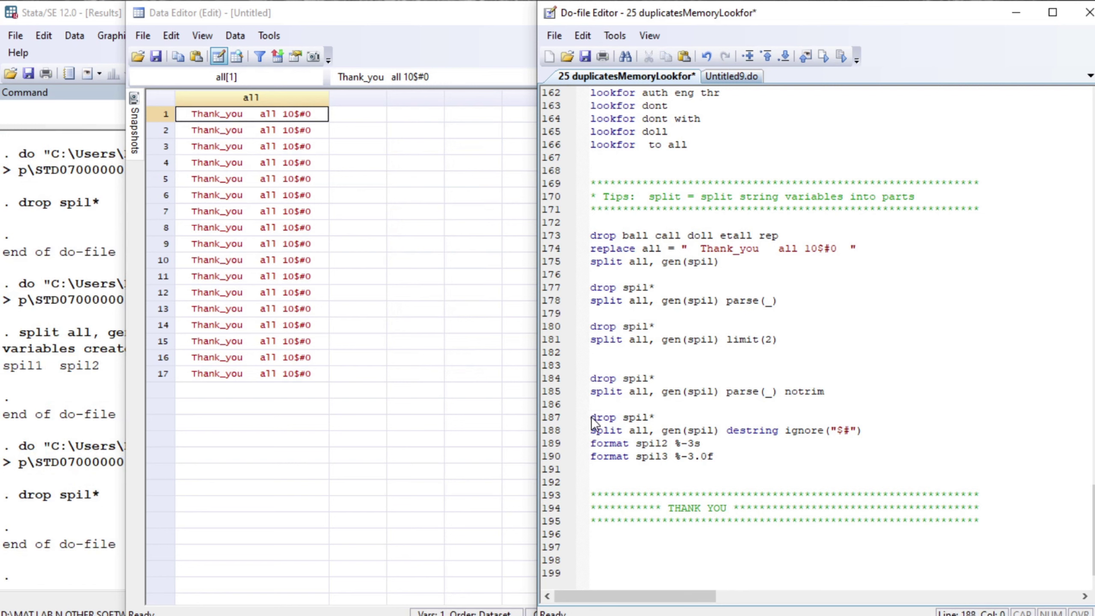
key("shift+End")
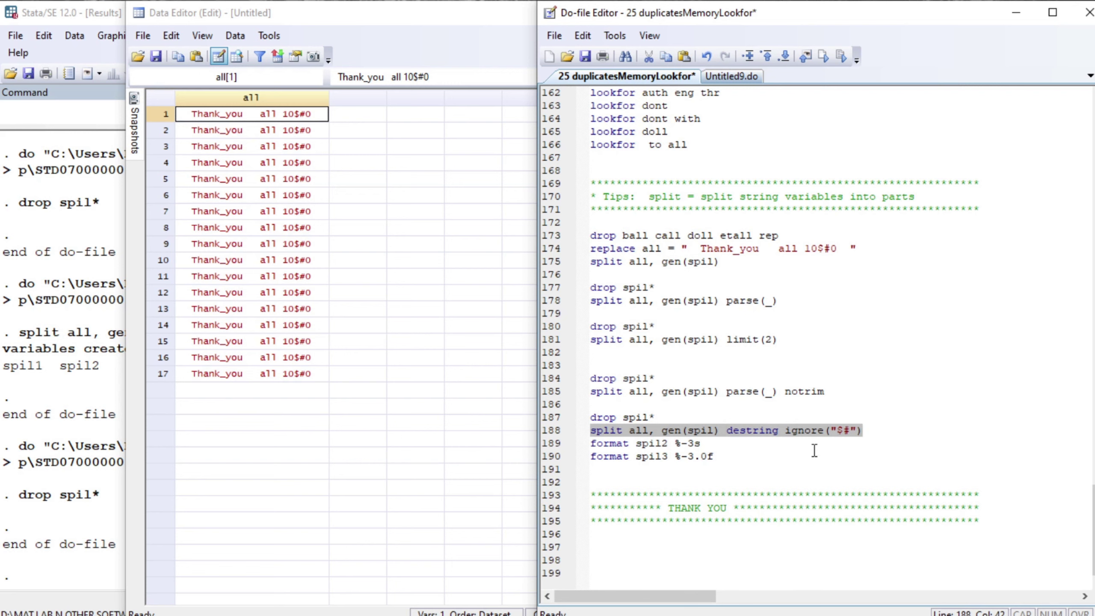
key("ctrl+d")
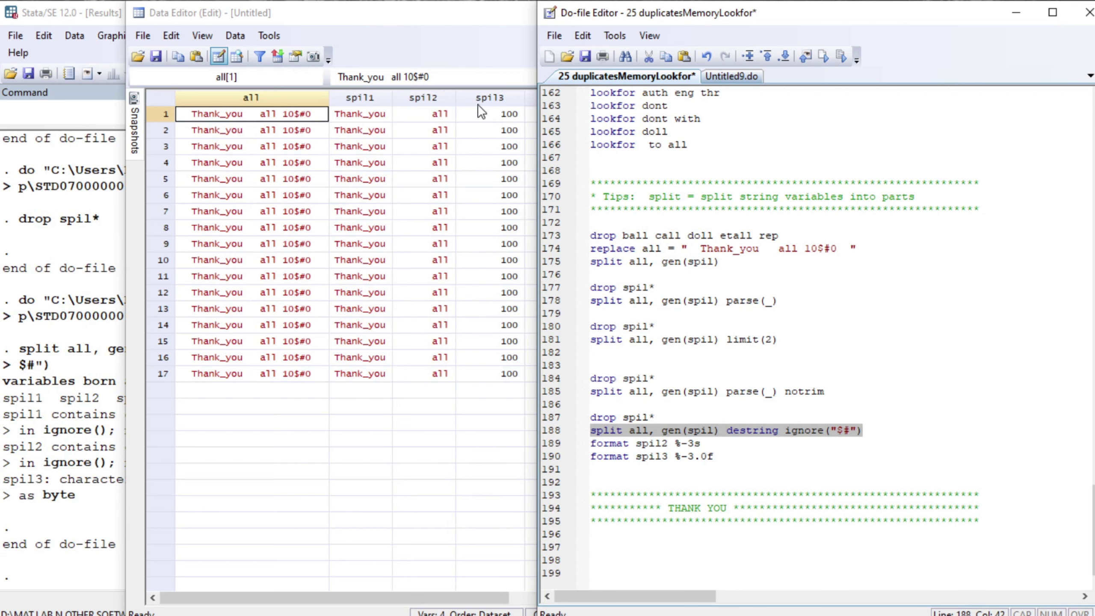
Step: Run lines 189 and 190 to format spil2 as %-3s and spil3 as %-3.0f
left_click(592, 444)
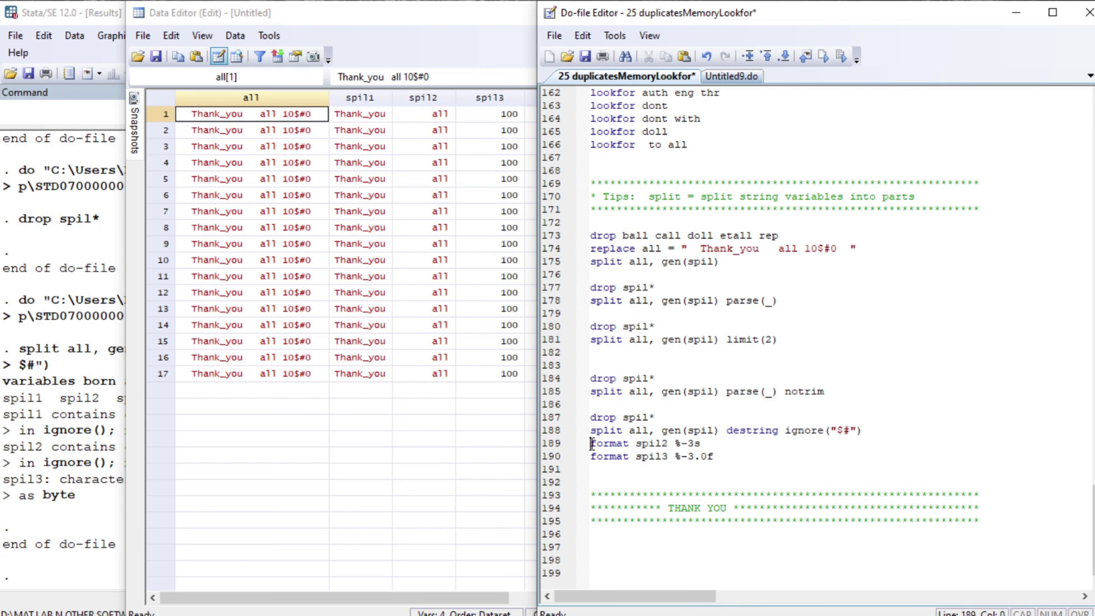
key("shift+Down")
key("shift+Down")
key("ctrl+d")
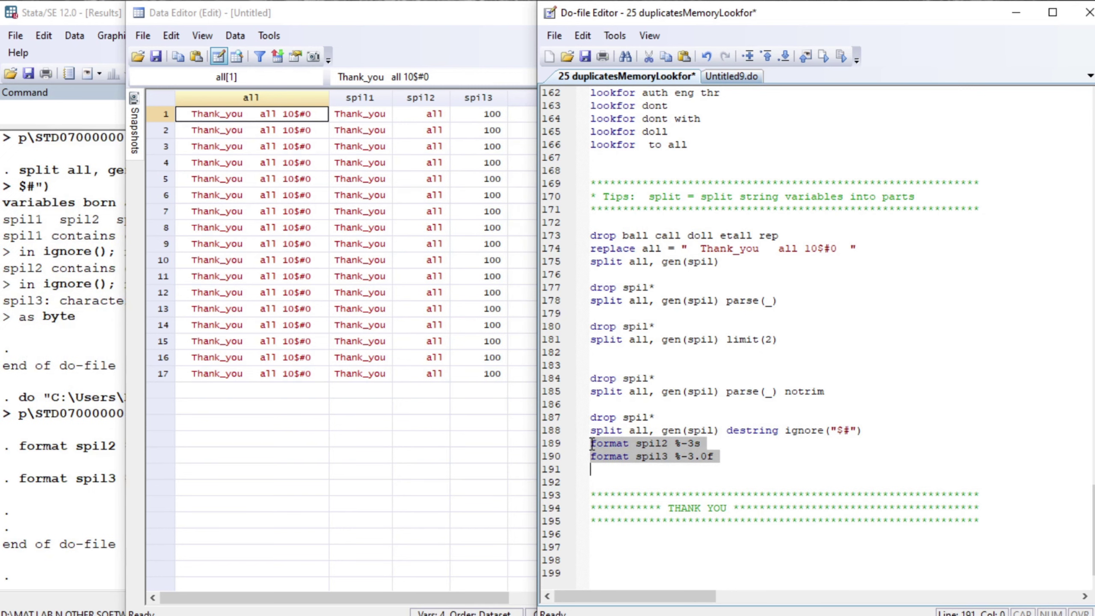
Step: Clear the line selection and run the entire do-file from the THANK YOU comment line
left_click(626, 480)
key("Down")
key("Down")
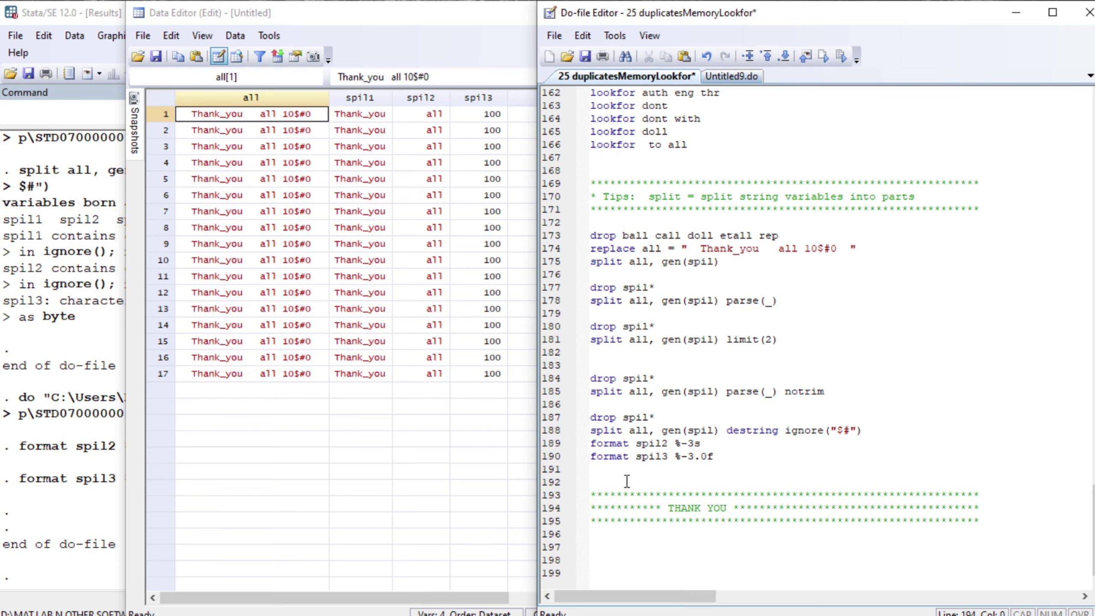
key("ctrl+d")
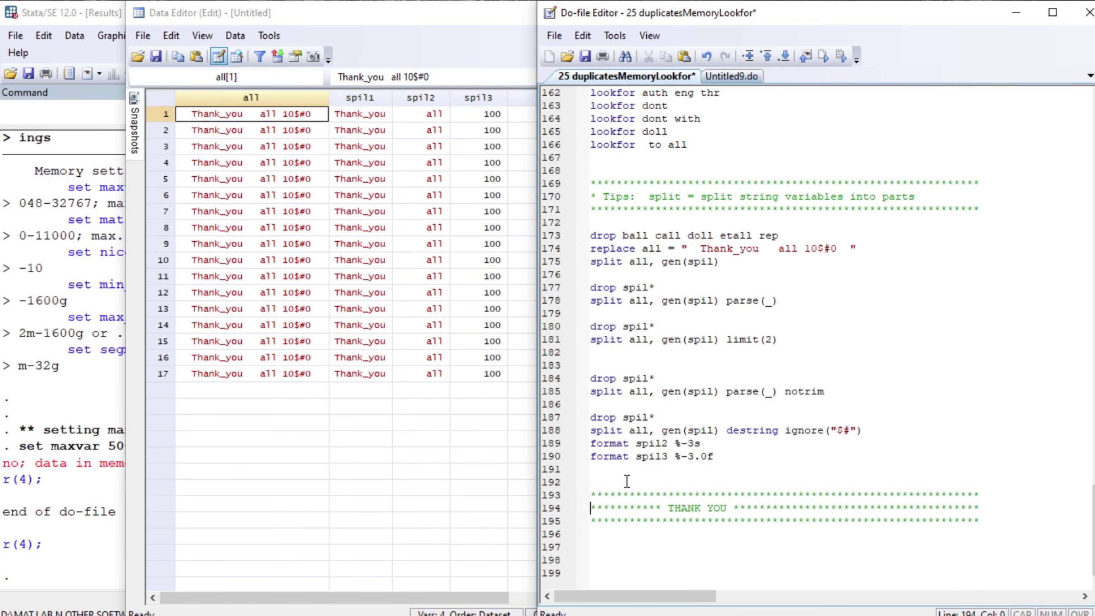